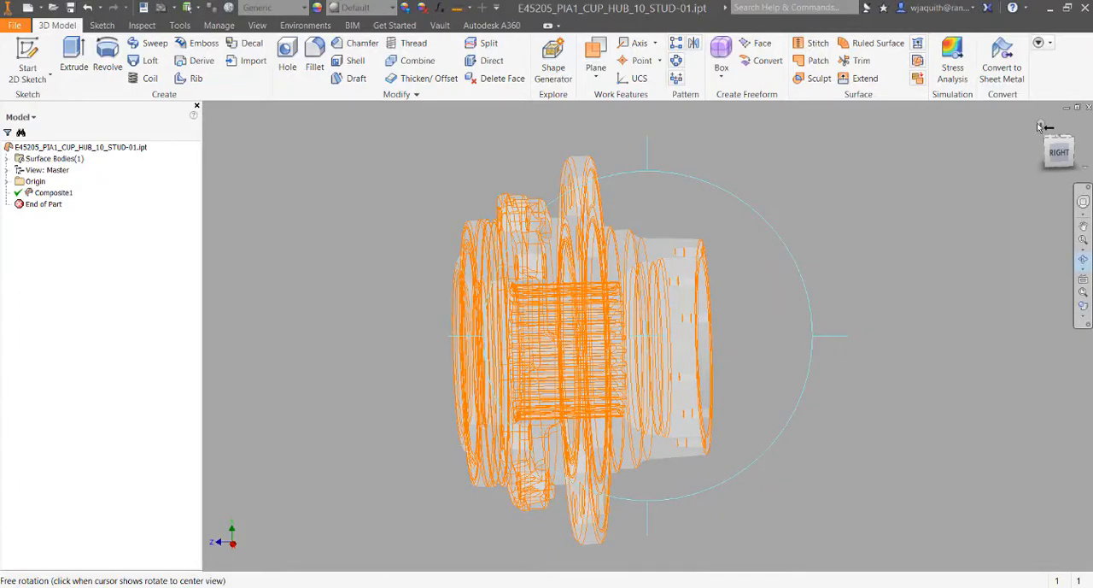
# - Orbit the hub to an angled isometric view and expand Surface Bodies to reveal Srf1
pyautogui.click(1083, 259)
pyautogui.click(1044, 139)
pyautogui.press('F4')
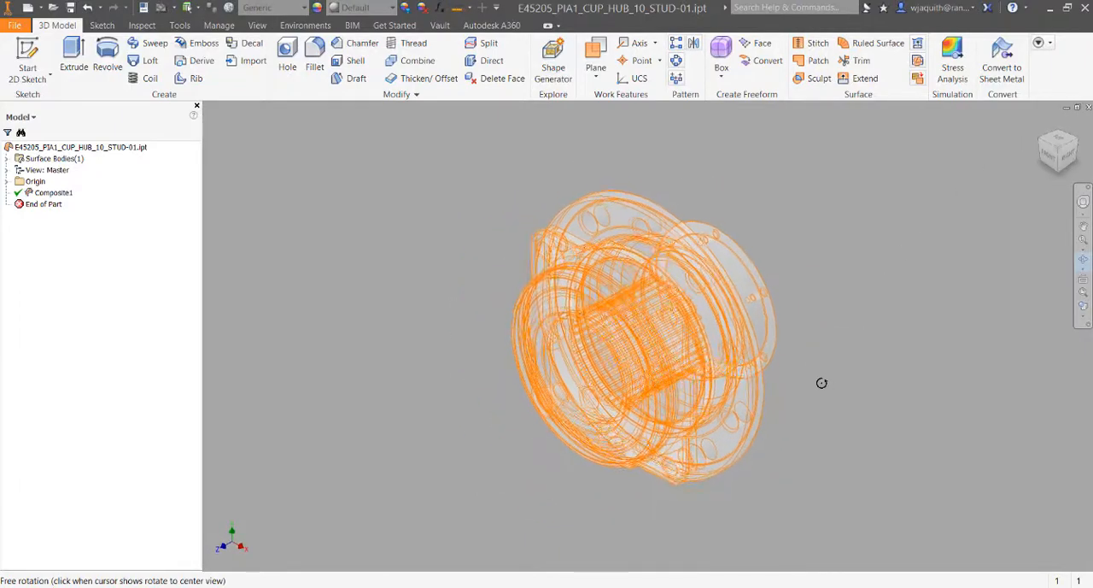
pyautogui.moveTo(821, 384); pyautogui.dragTo(818, 437)
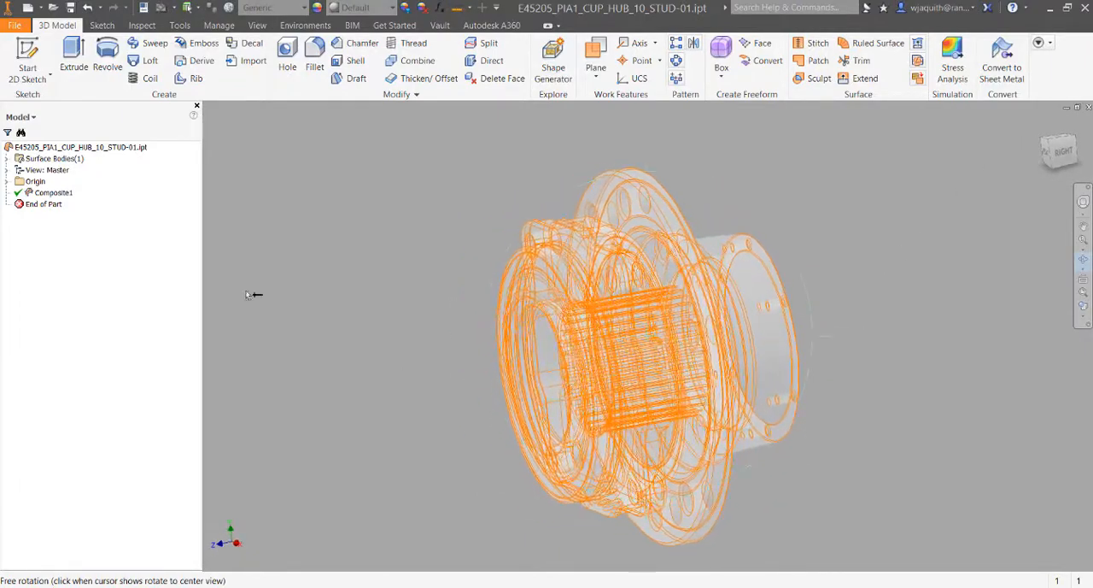
pyautogui.click(8, 158)
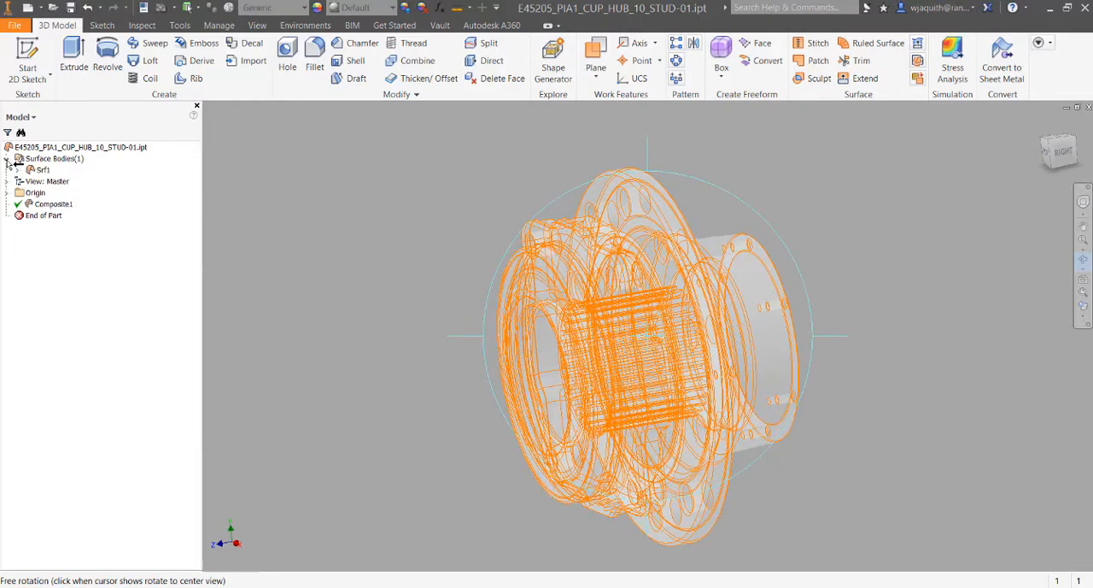
pyautogui.press('Escape')
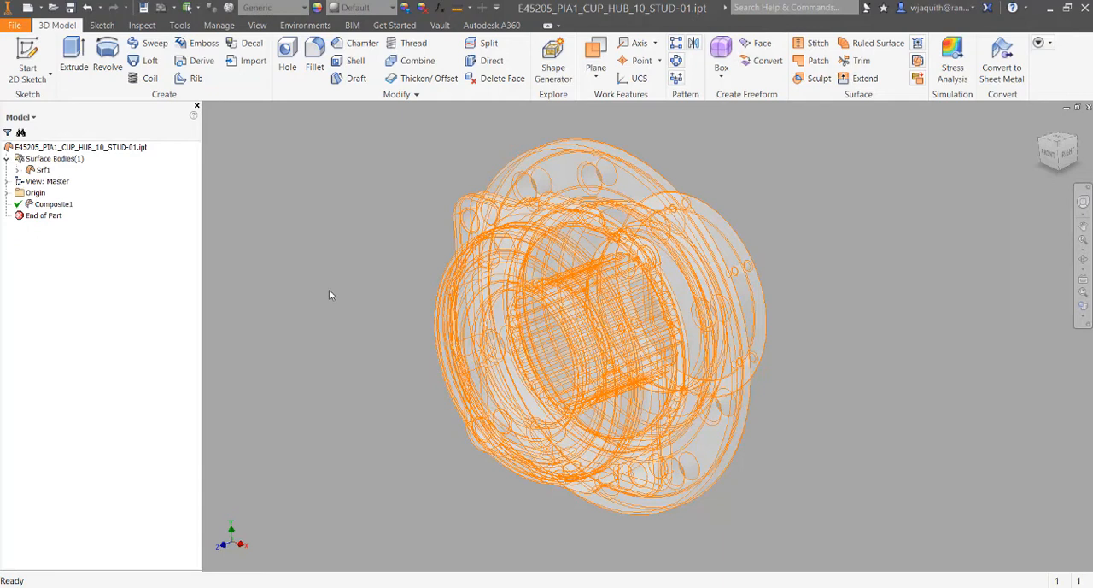
# - Turn off Translucent on Composite1 so the hub displays as an opaque solid
pyautogui.click(53, 204)
pyautogui.rightClick(53, 205)
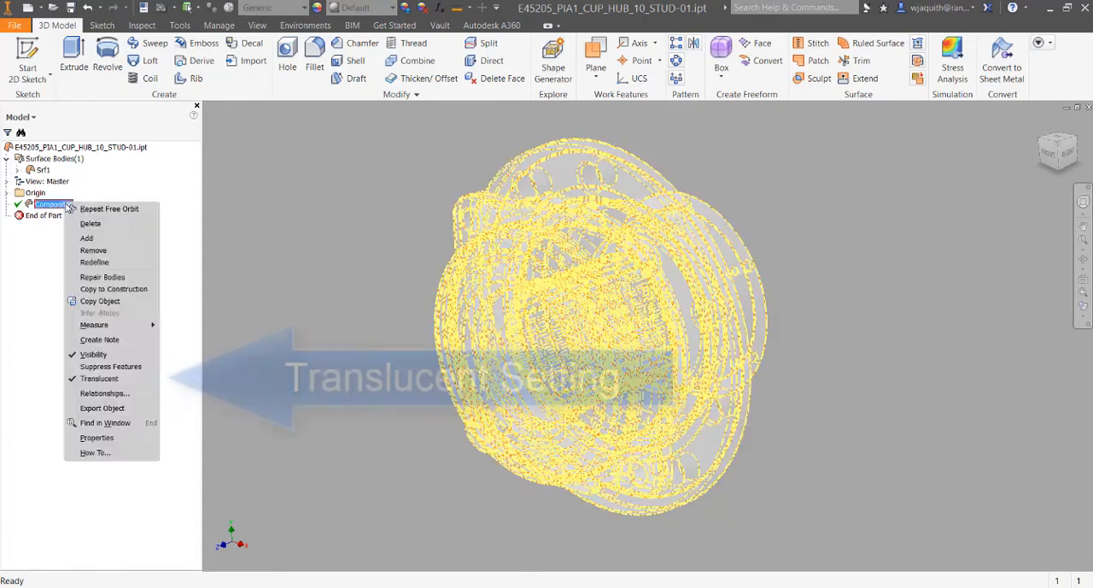
pyautogui.click(99, 378)
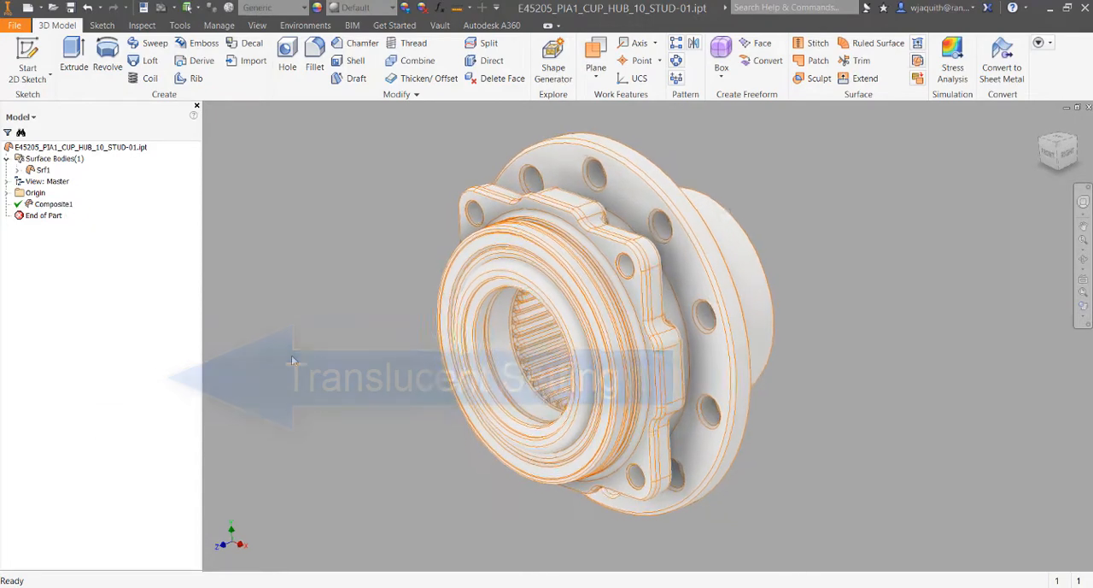
# - Switch the hub to a plain shaded visual style and orbit to a side view
pyautogui.click(257, 24)
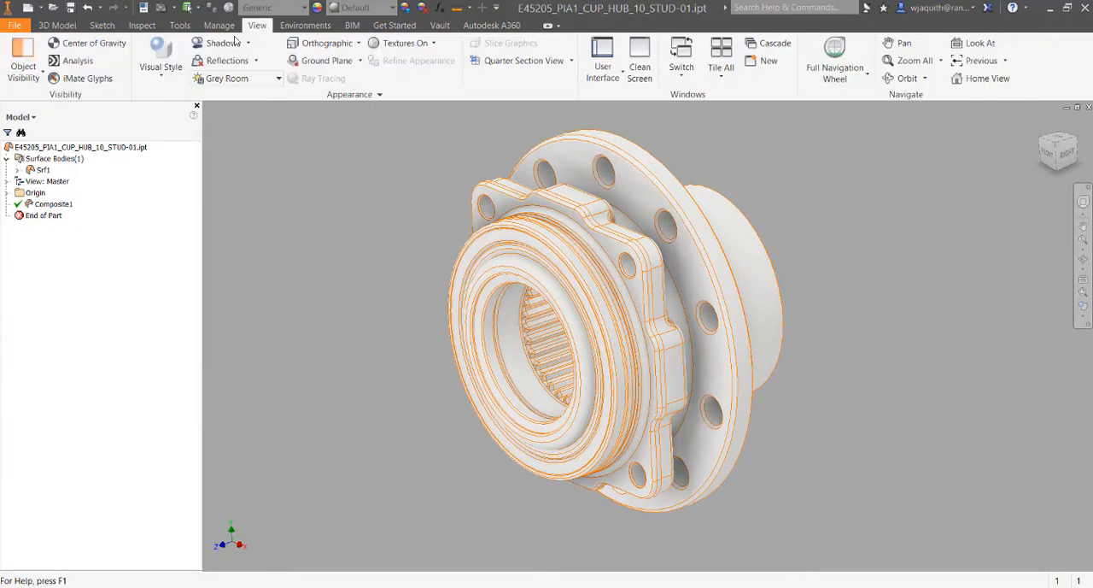
pyautogui.click(162, 75)
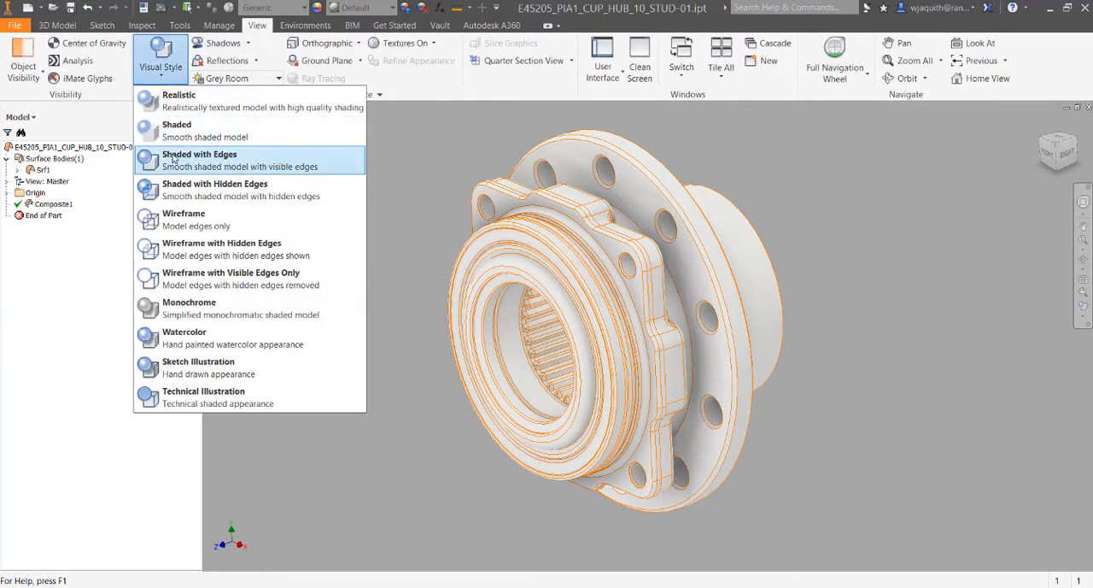
pyautogui.click(175, 129)
pyautogui.moveTo(226, 223); pyautogui.dragTo(277, 302)
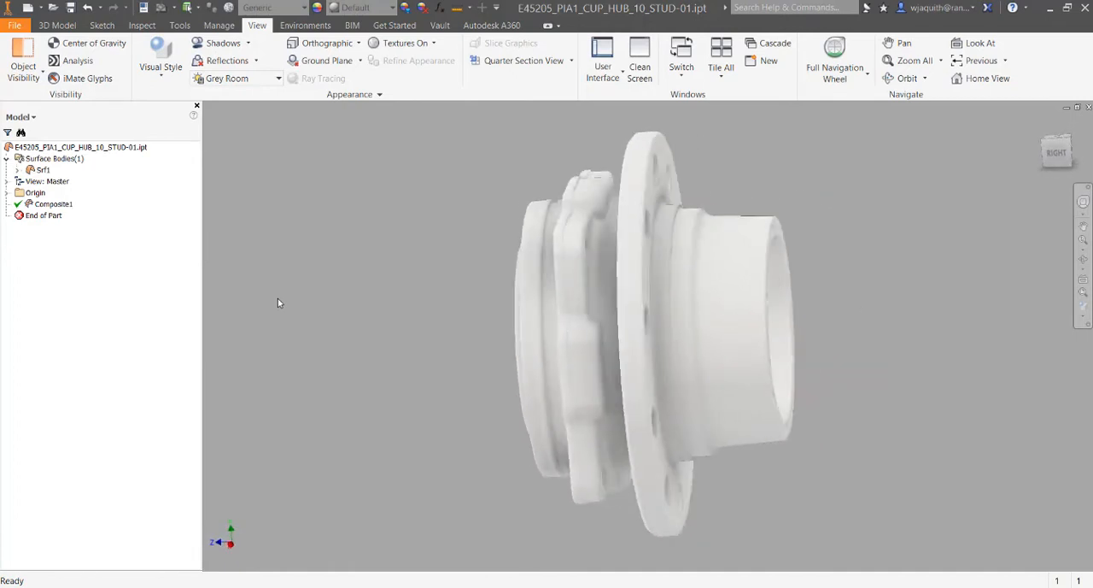
# - Clear the appearance override on the Composite1 surface body
pyautogui.click(53, 204)
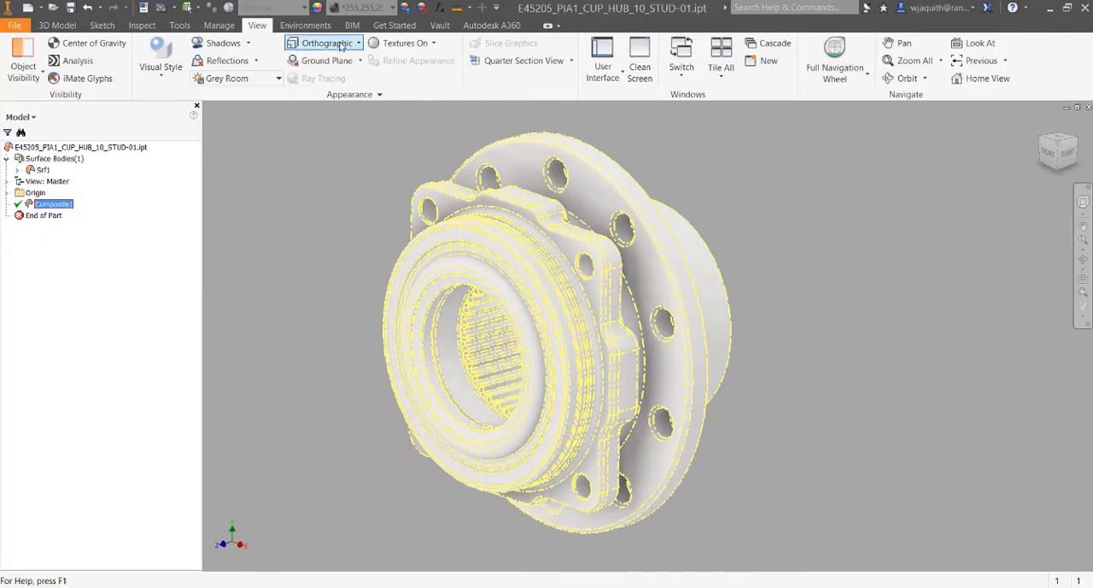
pyautogui.click(363, 8)
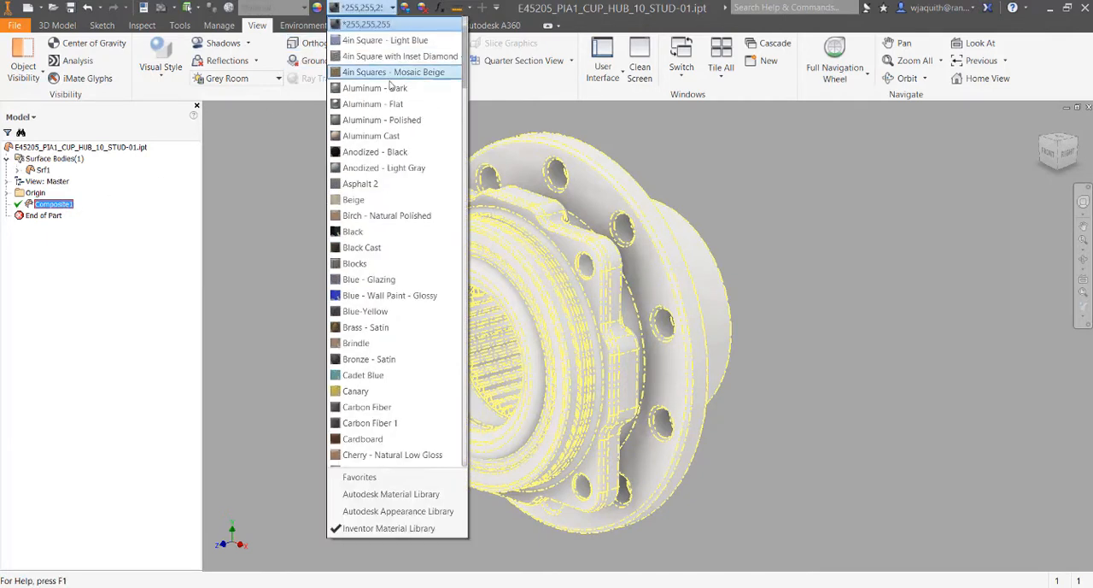
pyautogui.scroll(3, 368, 85)
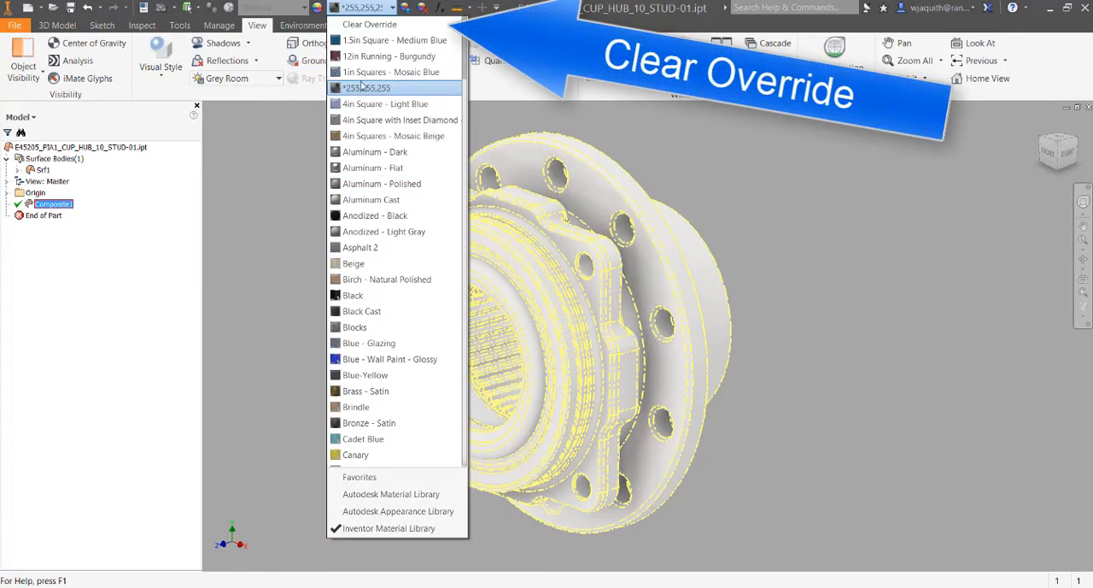
pyautogui.click(369, 25)
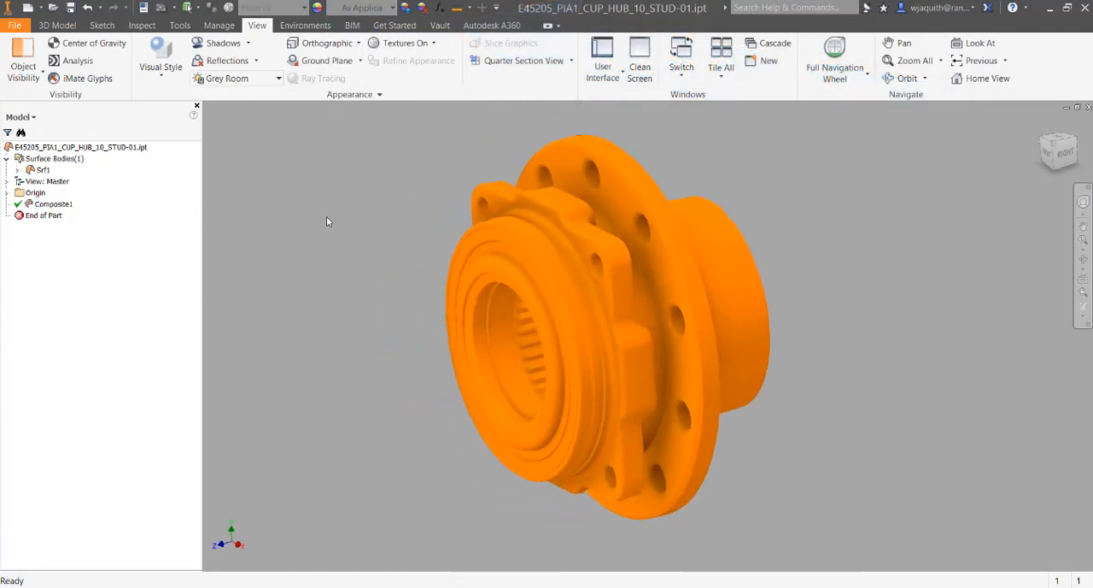
# - Set Composite1's feature appearance to Smooth - Ash in its properties
pyautogui.click(53, 203)
pyautogui.rightClick(59, 207)
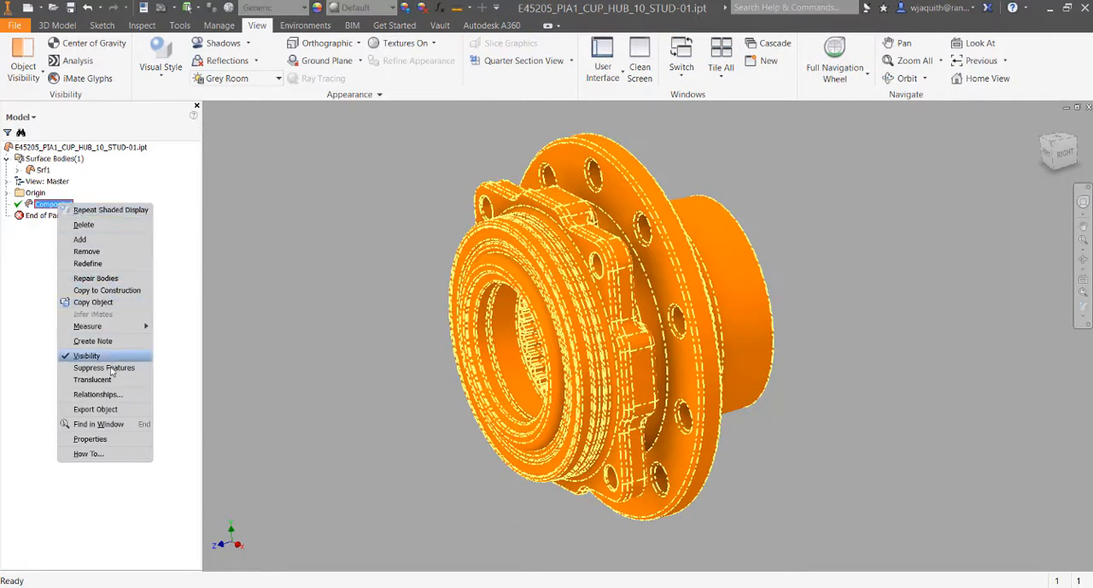
pyautogui.click(102, 442)
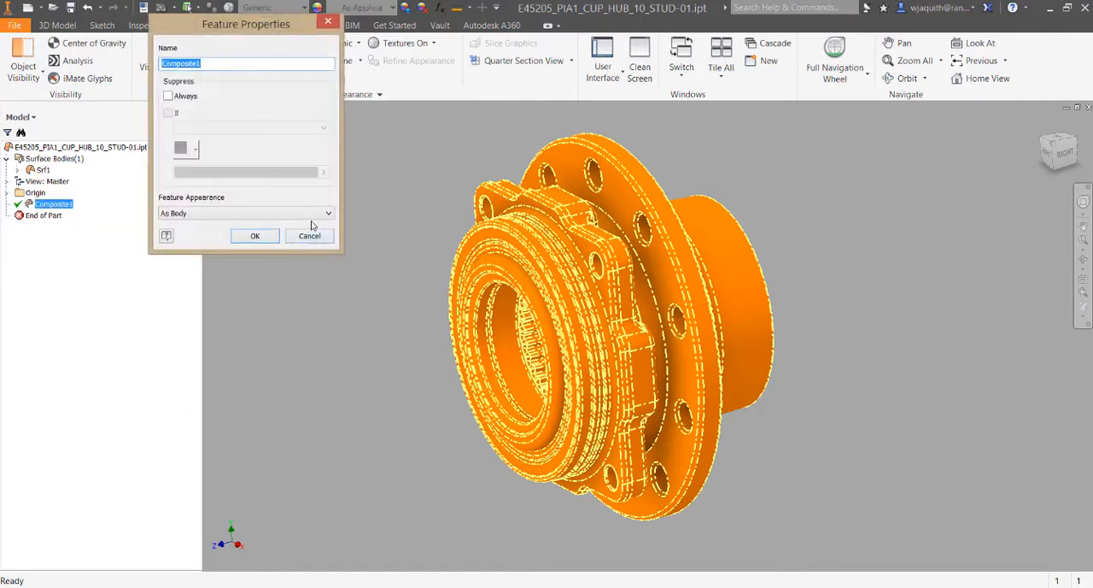
pyautogui.click(329, 215)
pyautogui.moveTo(329, 248); pyautogui.dragTo(332, 466)
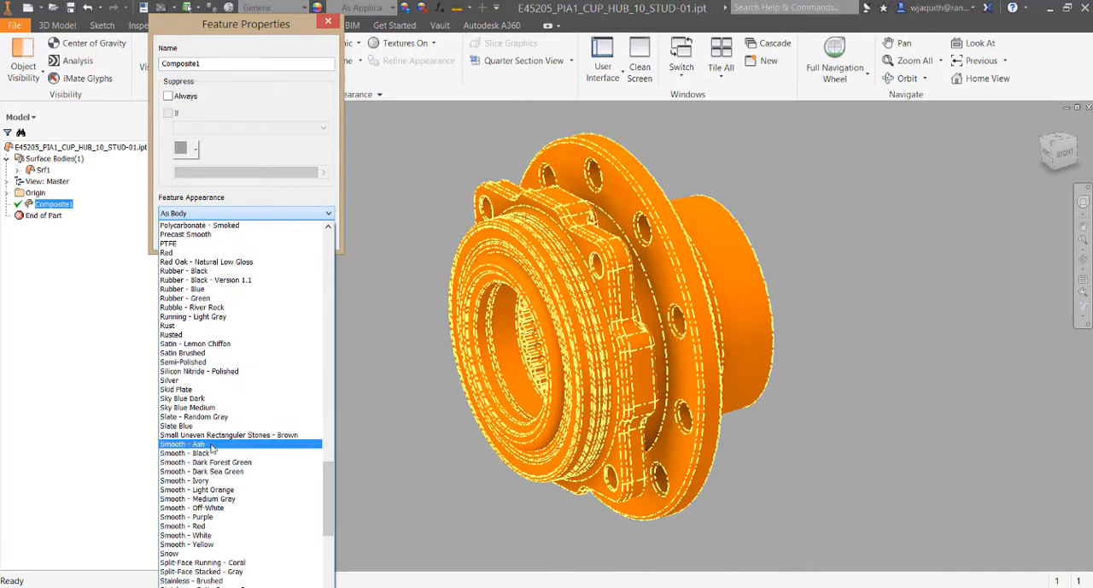
pyautogui.click(184, 507)
pyautogui.click(254, 236)
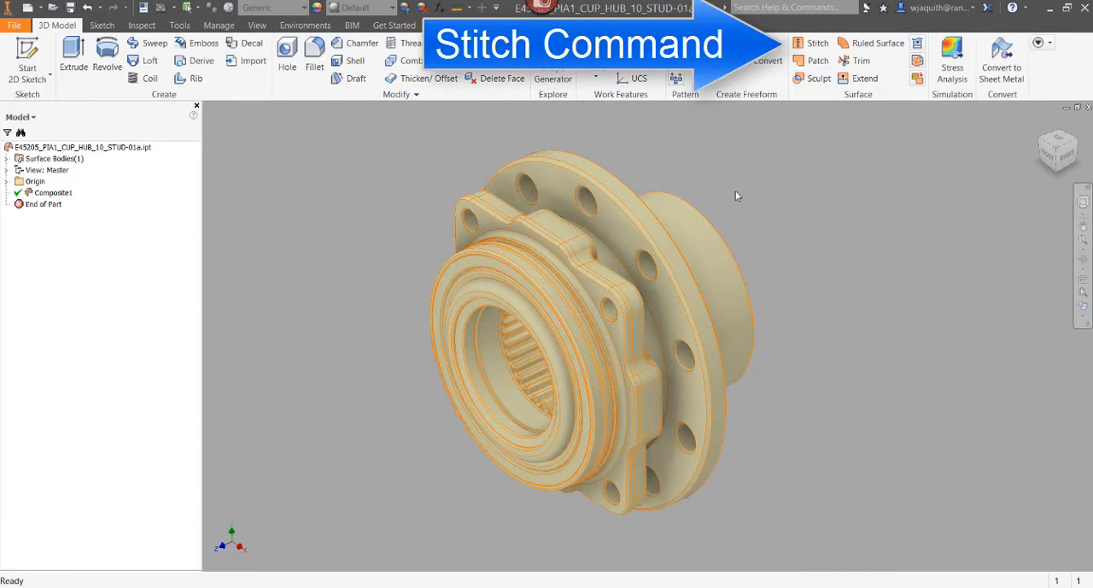
pyautogui.click(811, 44)
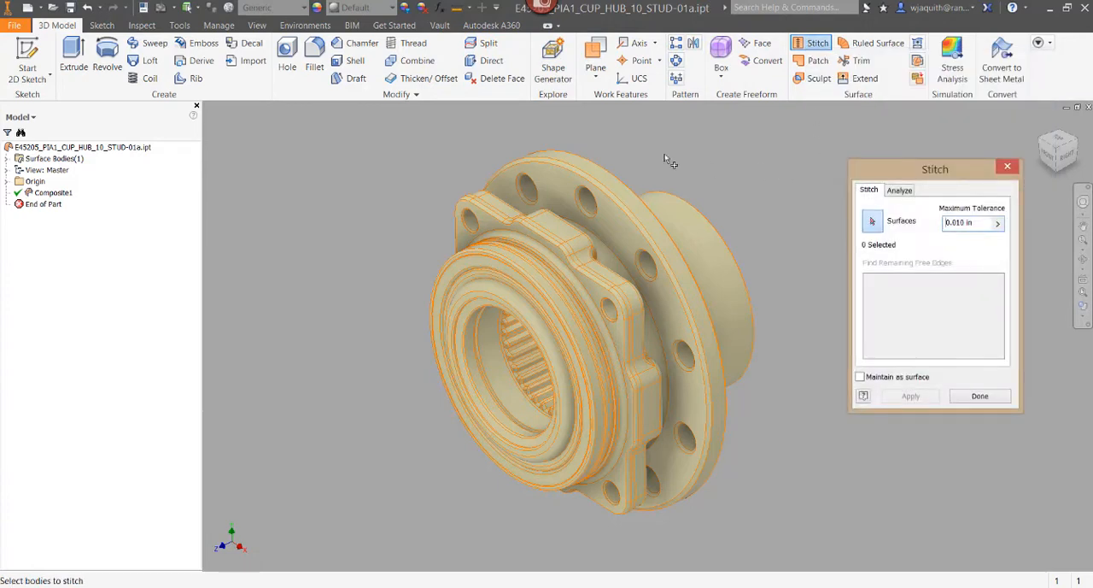
pyautogui.moveTo(391, 130); pyautogui.dragTo(806, 534)
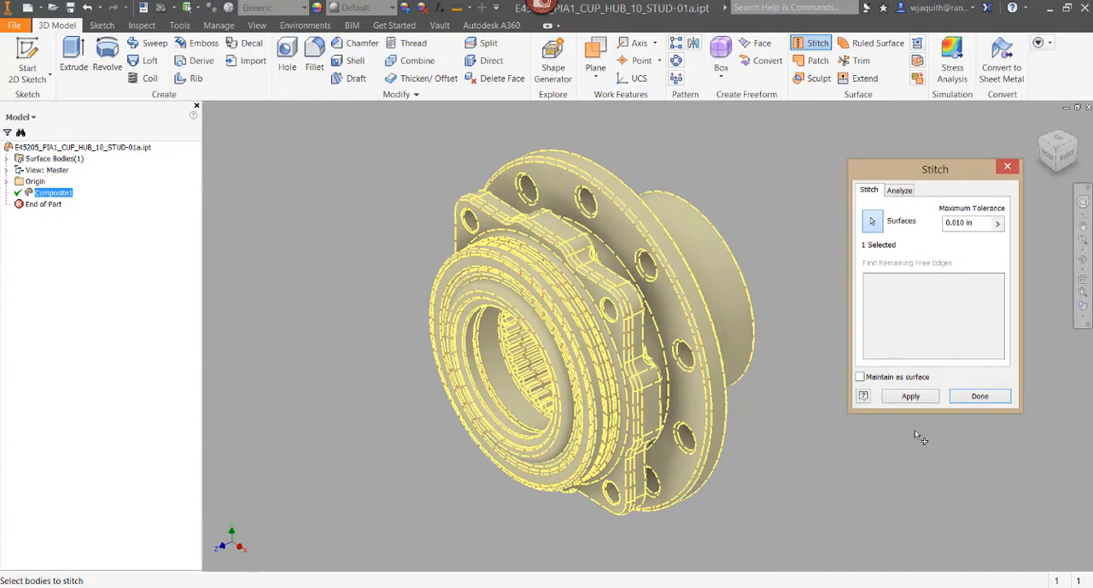
pyautogui.click(911, 396)
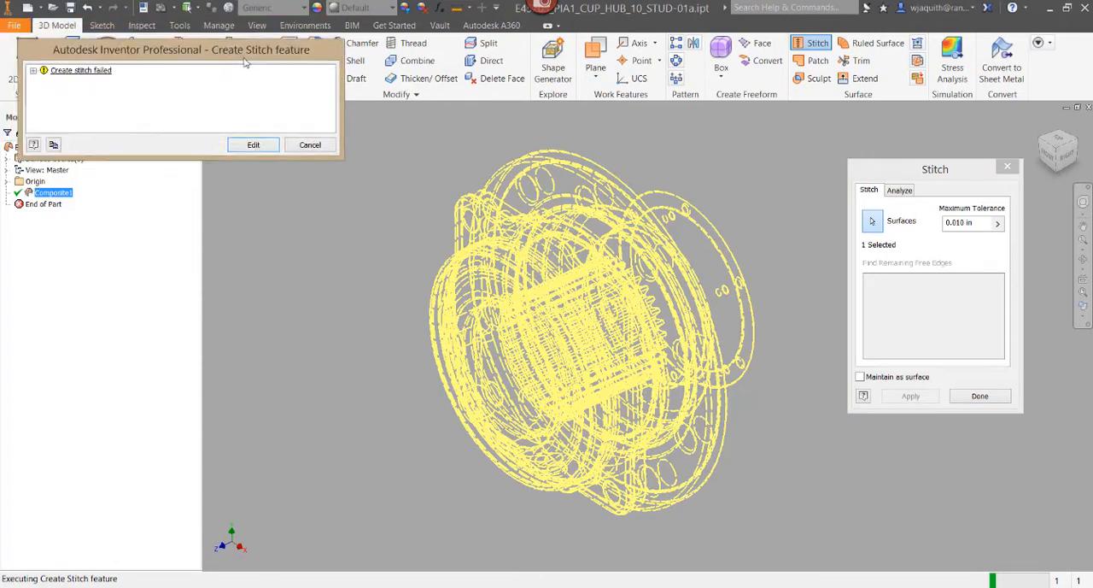
pyautogui.moveTo(213, 30); pyautogui.dragTo(284, 130)
pyautogui.click(84, 150)
pyautogui.click(95, 181)
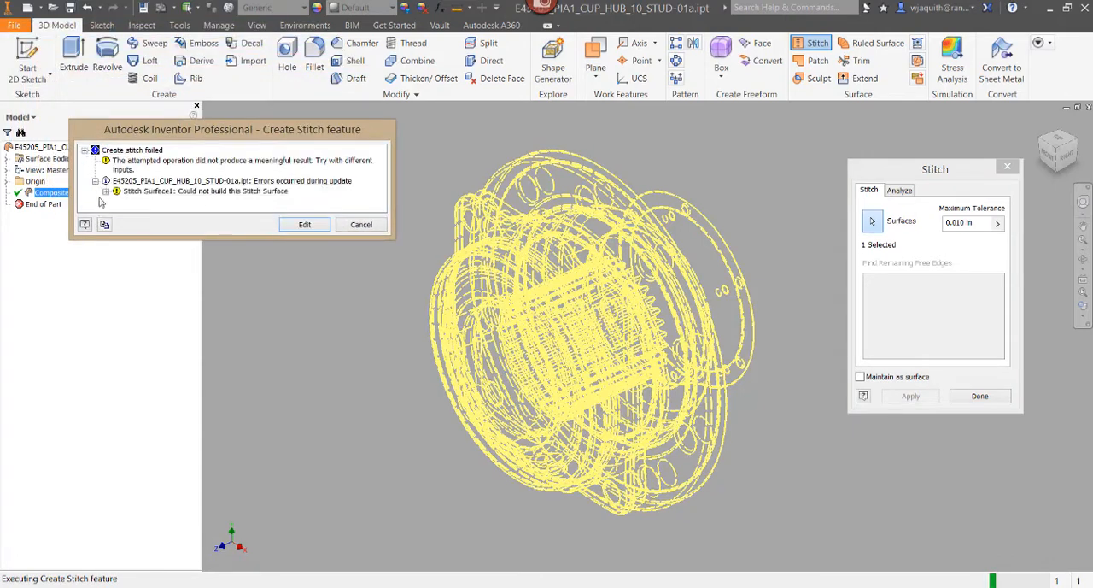
pyautogui.click(106, 191)
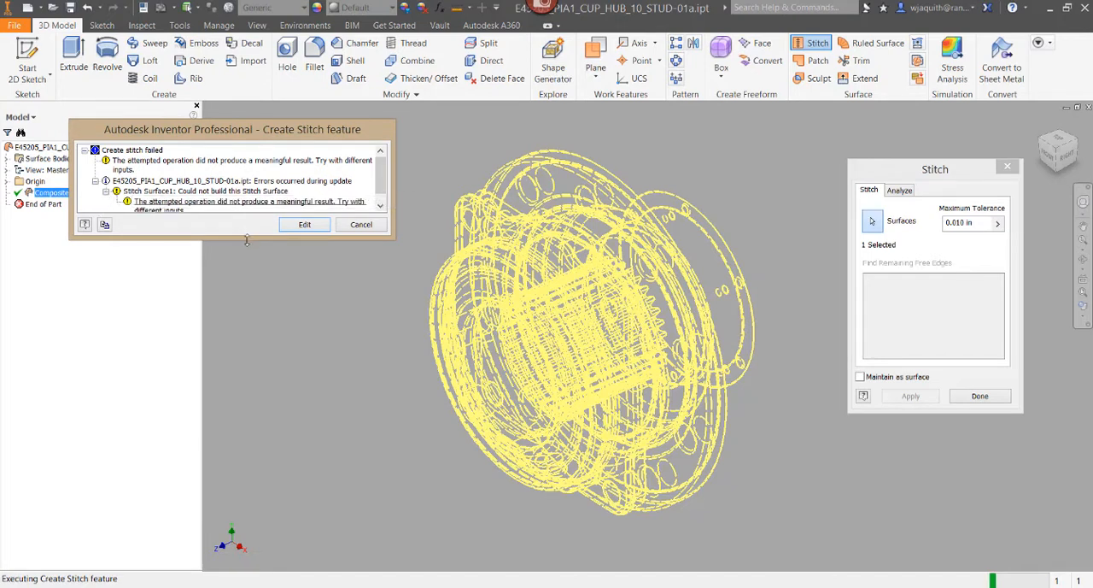
pyautogui.moveTo(244, 237); pyautogui.dragTo(243, 299)
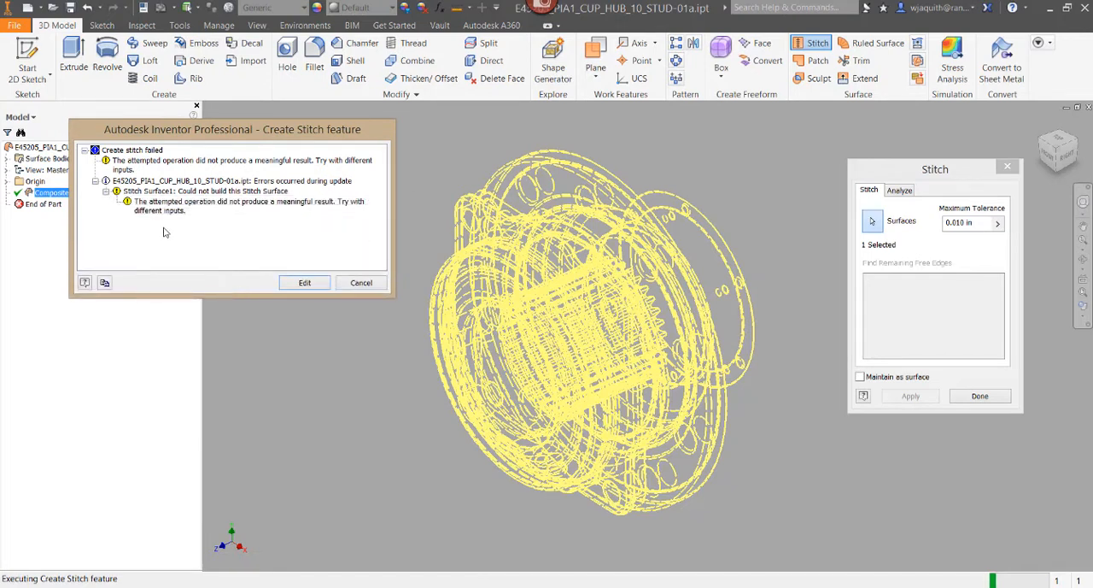
pyautogui.click(361, 282)
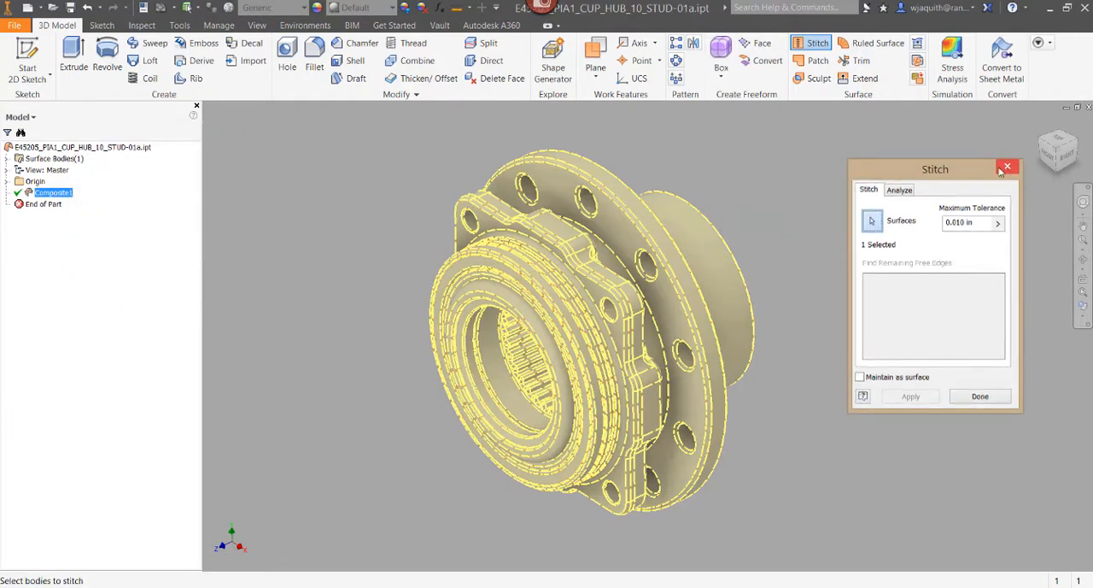
pyautogui.click(1006, 168)
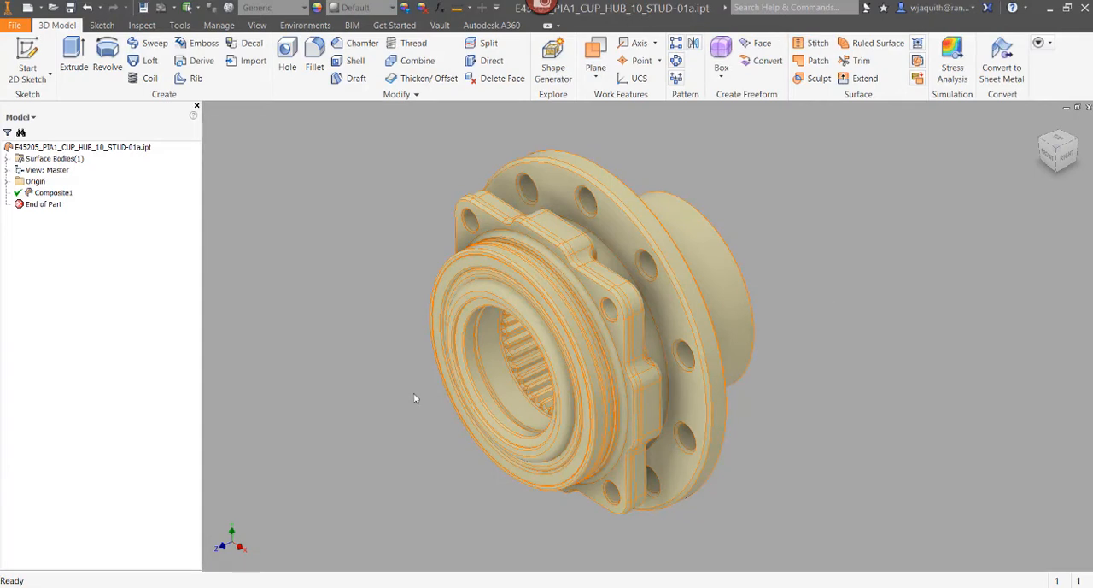
# - Run Repair Bodies on Composite1 to enter the Repair environment
pyautogui.rightClick(58, 193)
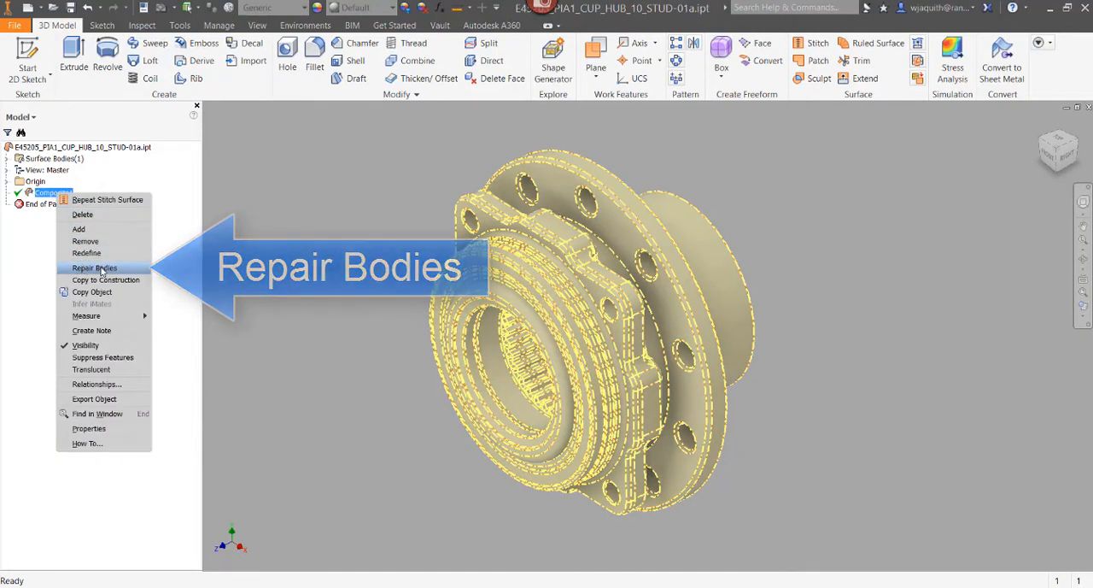
pyautogui.click(95, 267)
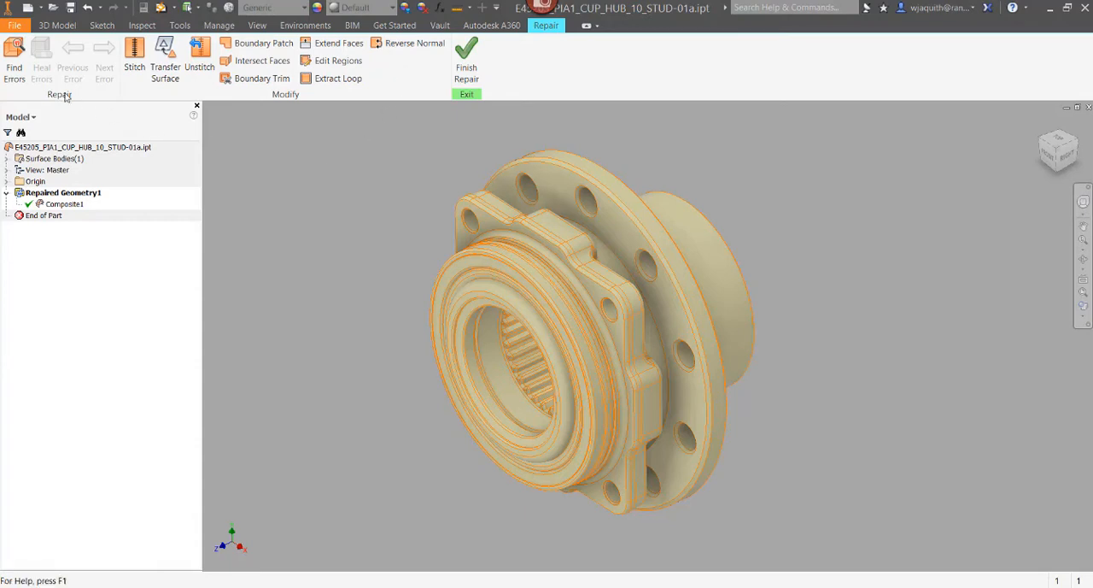
pyautogui.click(14, 58)
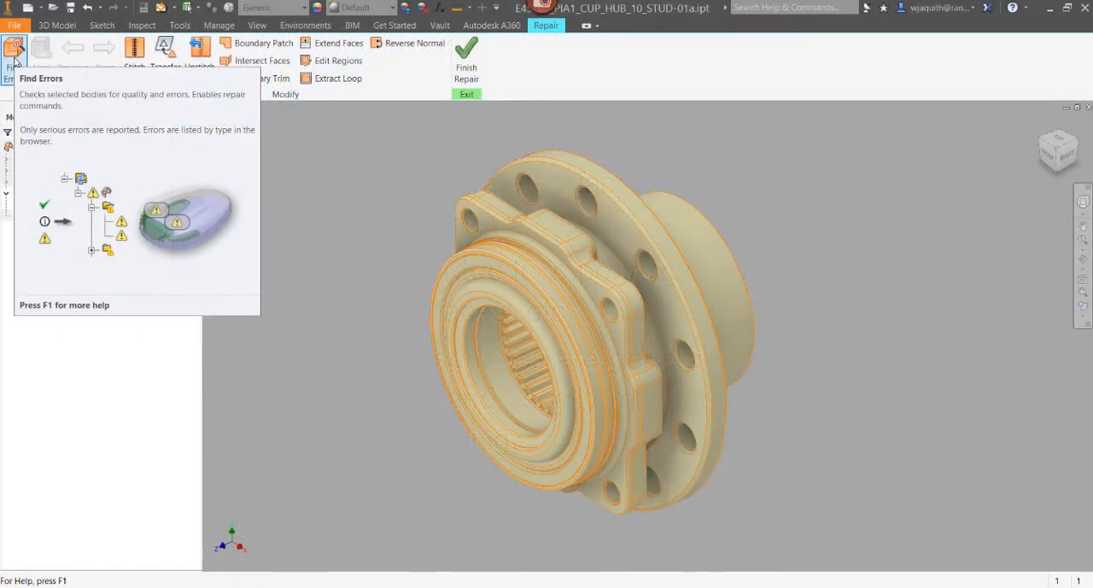
pyautogui.click(15, 60)
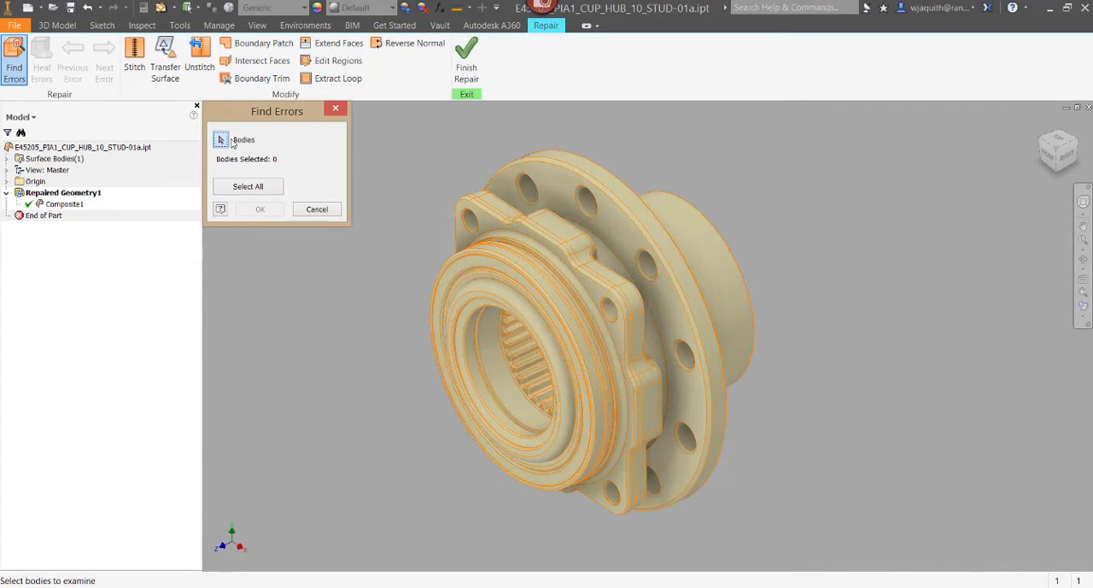
pyautogui.click(248, 186)
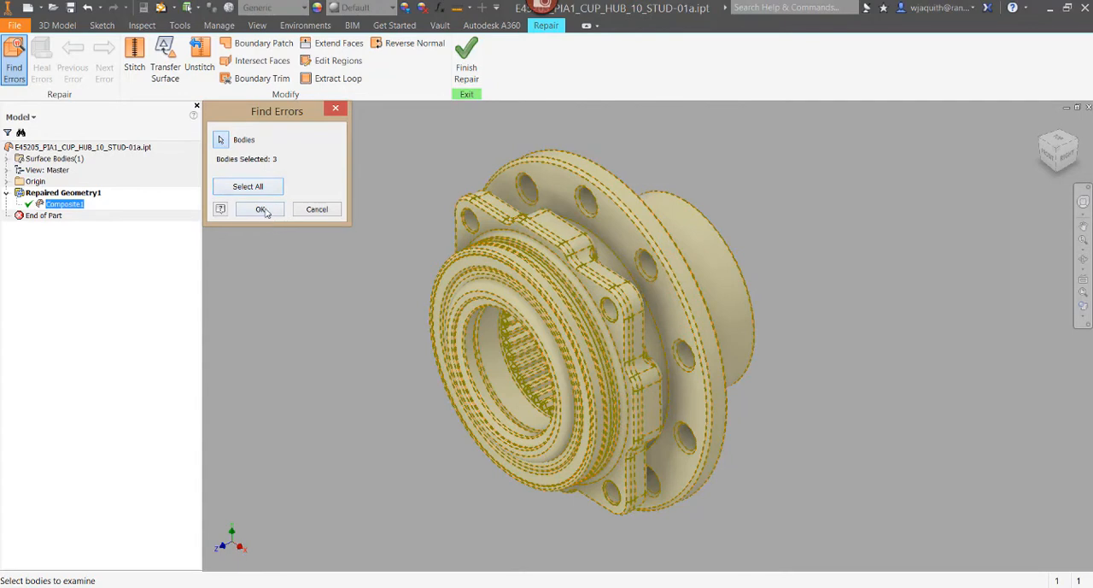
pyautogui.click(261, 209)
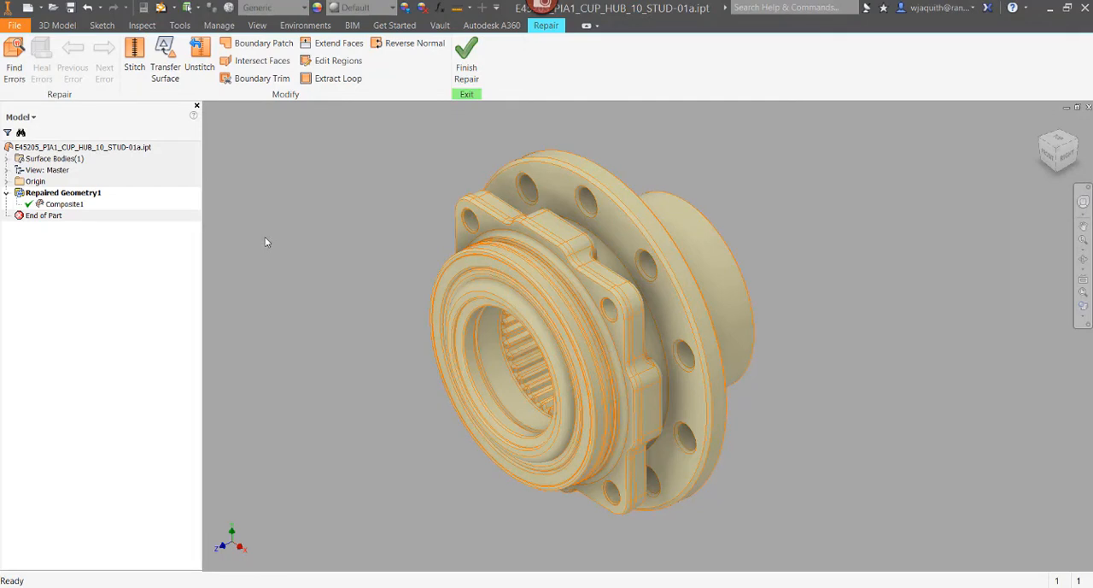
pyautogui.press('F6')
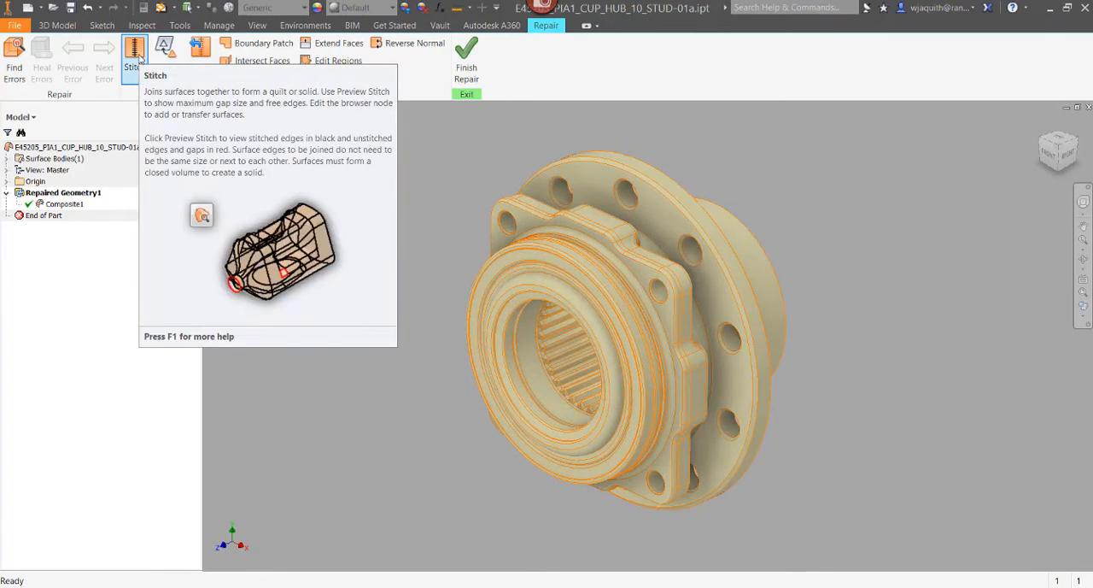
# - Stitch-select all 702 hub faces and find the remaining gaps and free edges
pyautogui.click(139, 58)
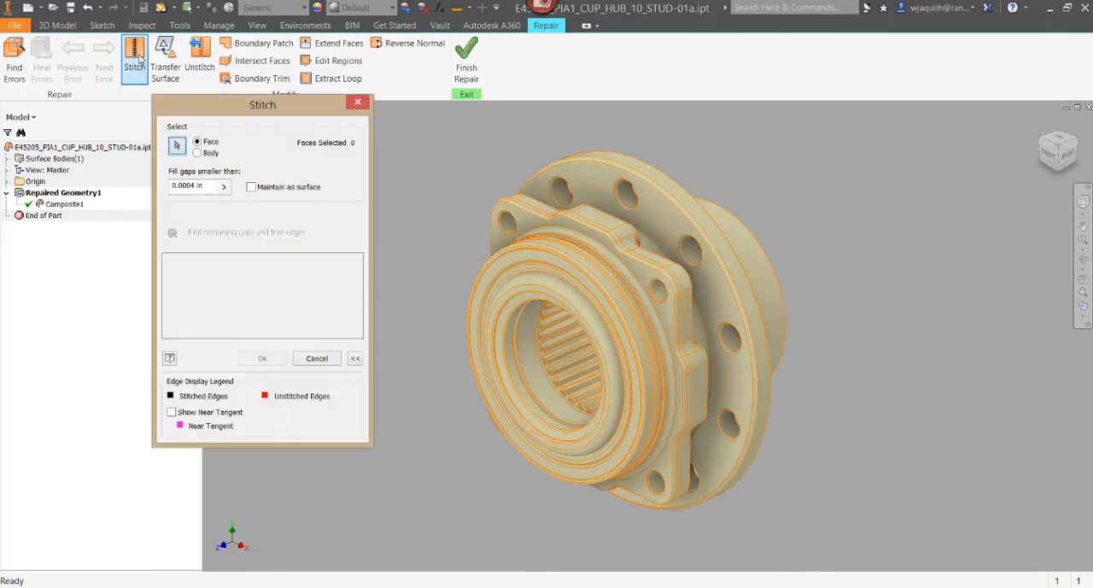
pyautogui.moveTo(416, 114); pyautogui.dragTo(864, 534)
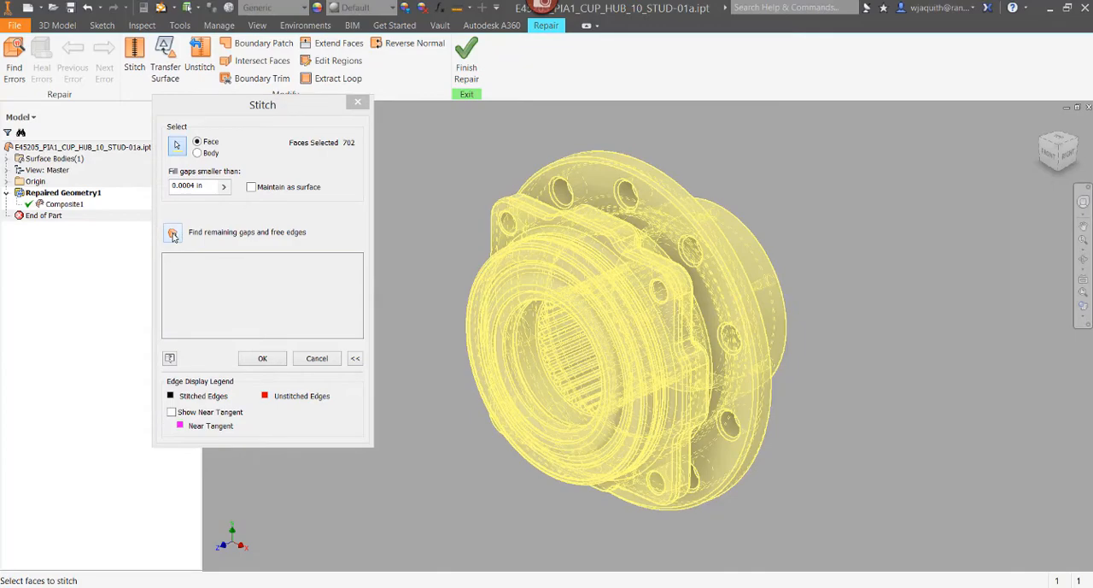
pyautogui.click(174, 234)
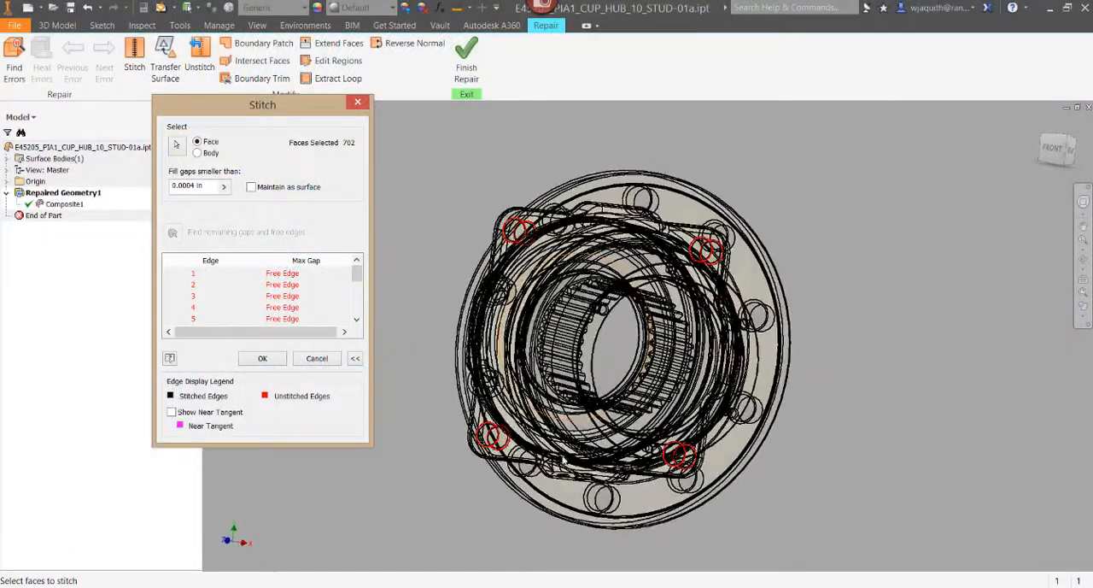
pyautogui.keyDown('shift'); pyautogui.moveTo(504, 242); pyautogui.dragTo(468, 247, button='middle'); pyautogui.keyUp('shift')
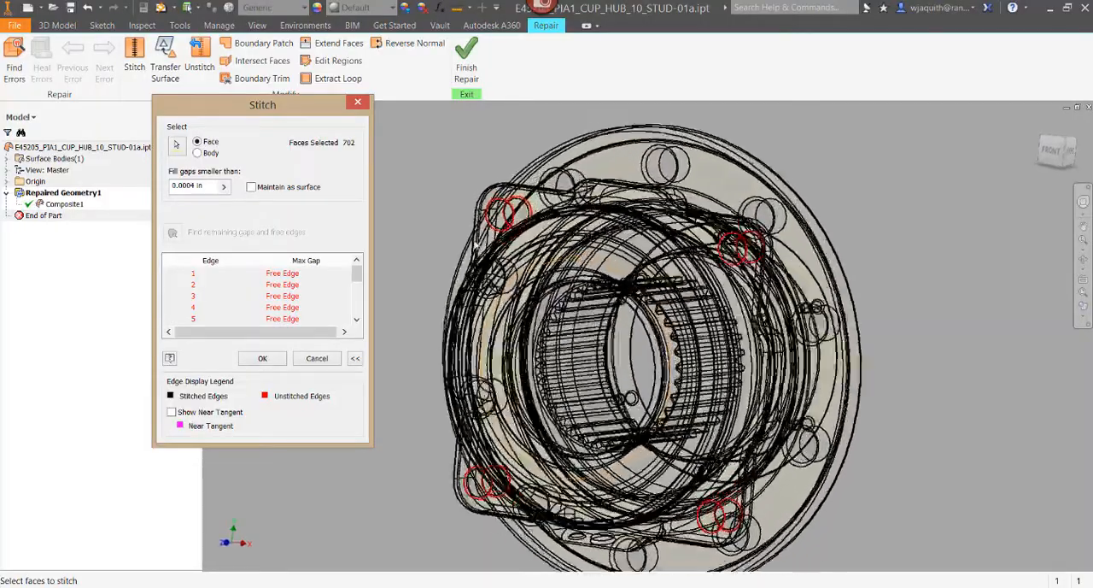
pyautogui.scroll(8, 467, 247)
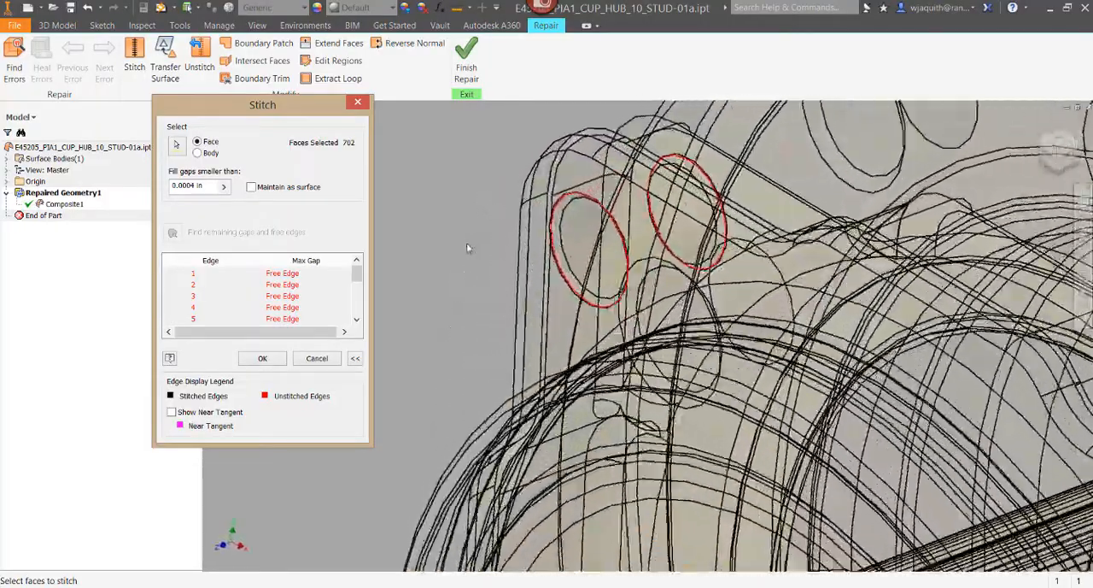
pyautogui.scroll(8, 468, 247)
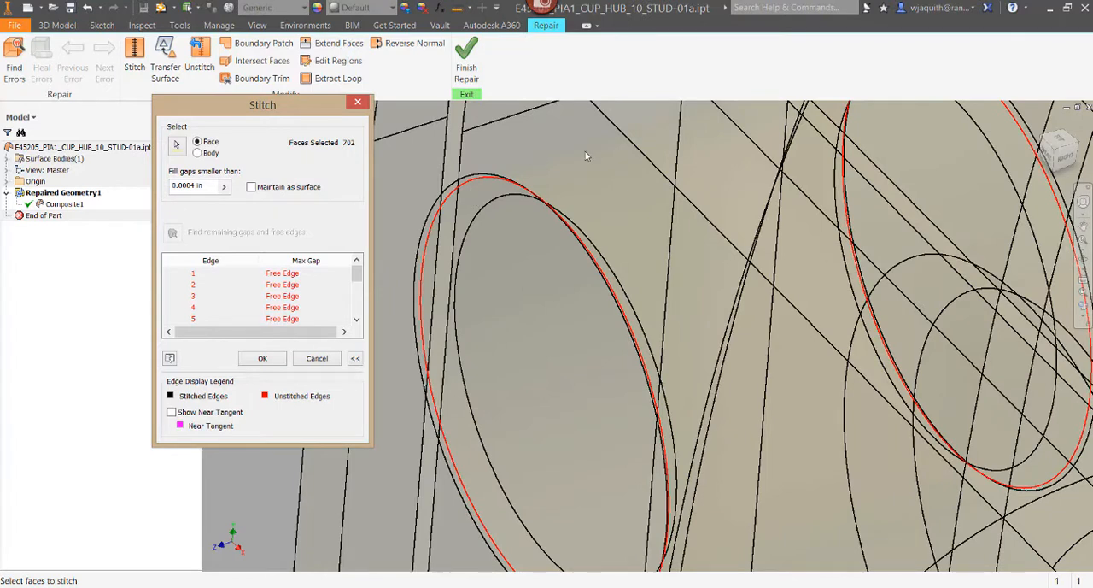
# - Show the hub in wireframe and orbit around the stud holes to inspect the red free edges
pyautogui.click(1085, 320)
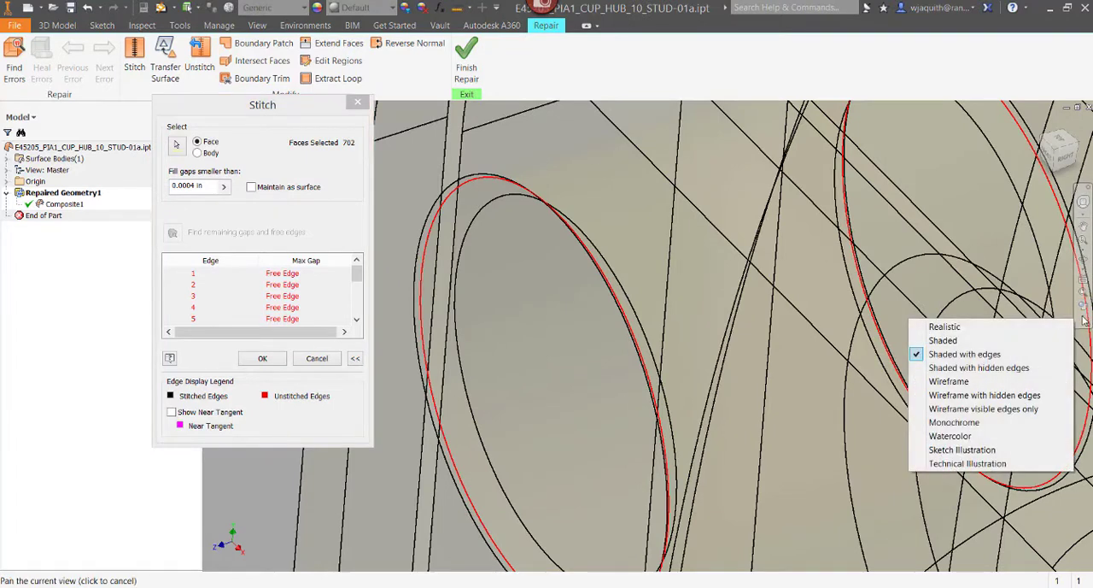
pyautogui.click(949, 381)
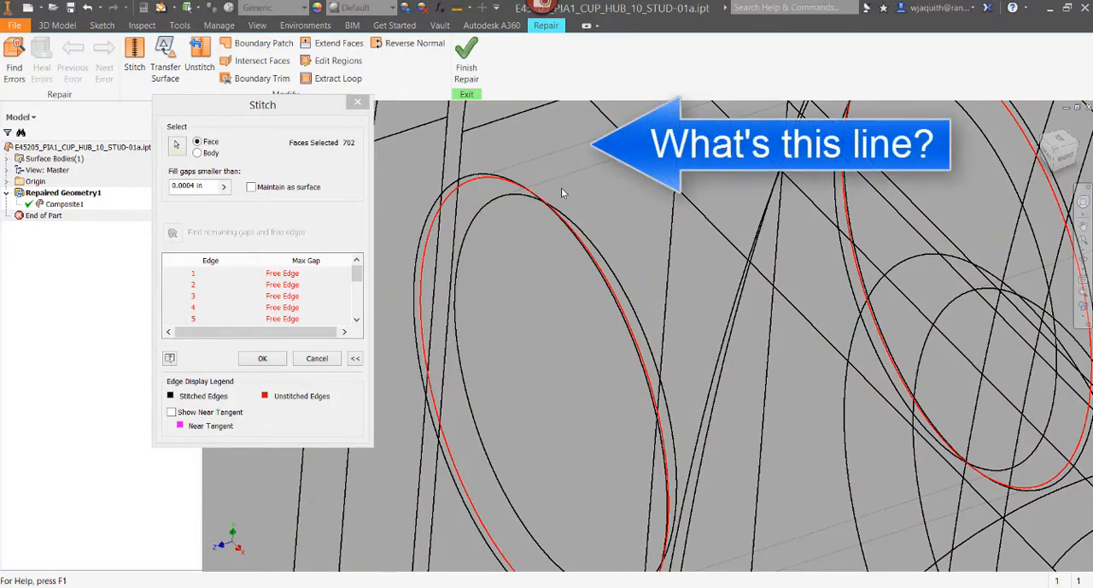
pyautogui.scroll(-5, 589, 314)
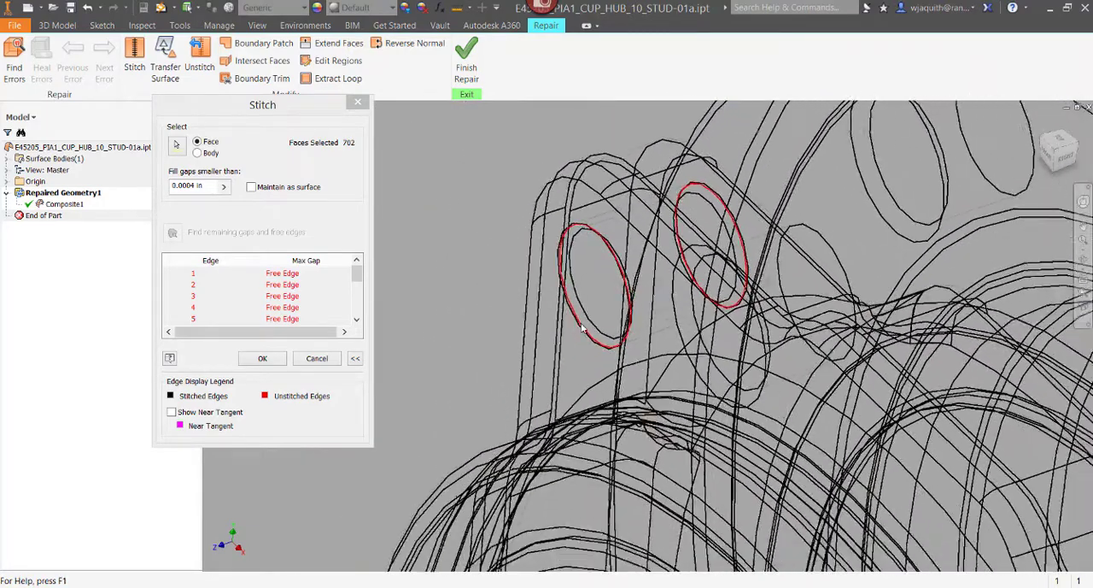
pyautogui.keyDown('shift'); pyautogui.moveTo(581, 328); pyautogui.dragTo(801, 410, button='middle'); pyautogui.keyUp('shift')
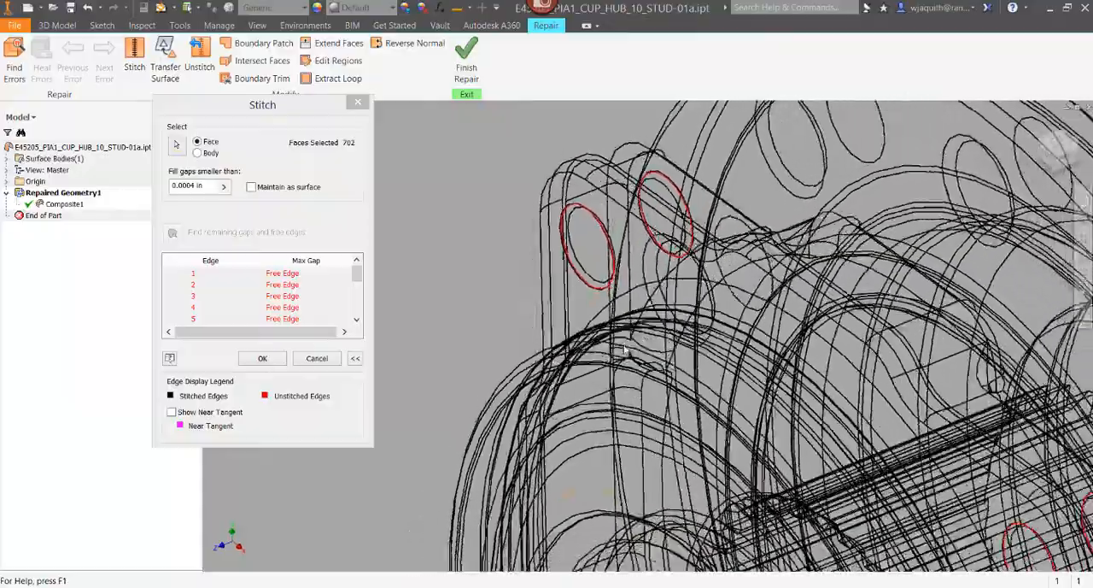
pyautogui.scroll(3, 801, 409)
pyautogui.scroll(3, 820, 422)
pyautogui.scroll(3, 833, 432)
pyautogui.scroll(2, 845, 439)
pyautogui.moveTo(845, 440)
pyautogui.keyDown('shift'); pyautogui.mouseDown(button='middle')
pyautogui.moveTo(852, 420)
pyautogui.moveTo(672, 316)
pyautogui.mouseUp(button='middle'); pyautogui.keyUp('shift')
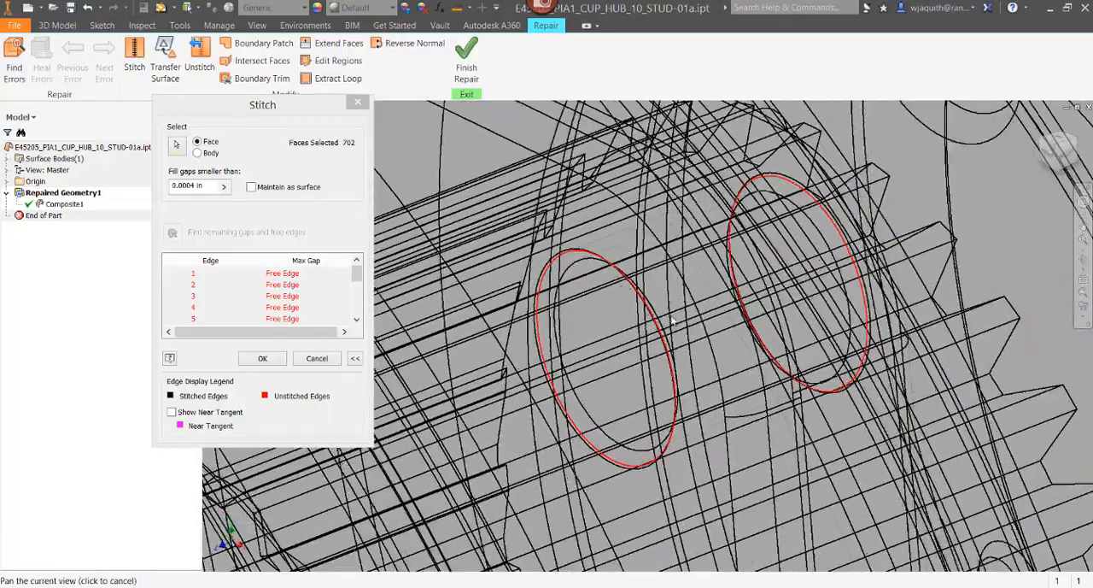
pyautogui.scroll(-5, 671, 316)
pyautogui.scroll(-3, 672, 316)
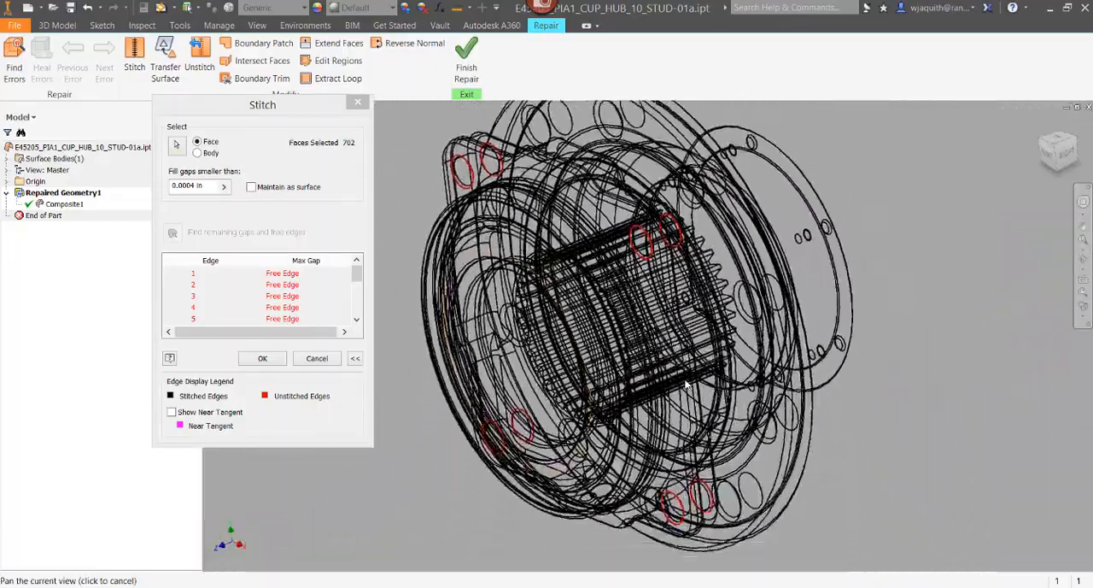
pyautogui.moveTo(672, 325)
pyautogui.keyDown('shift'); pyautogui.mouseDown(button='middle')
pyautogui.moveTo(683, 410)
pyautogui.moveTo(649, 359)
pyautogui.mouseUp(button='middle'); pyautogui.keyUp('shift')
pyautogui.scroll(3, 684, 410)
pyautogui.scroll(3, 684, 410)
pyautogui.scroll(3, 684, 410)
pyautogui.scroll(2, 683, 410)
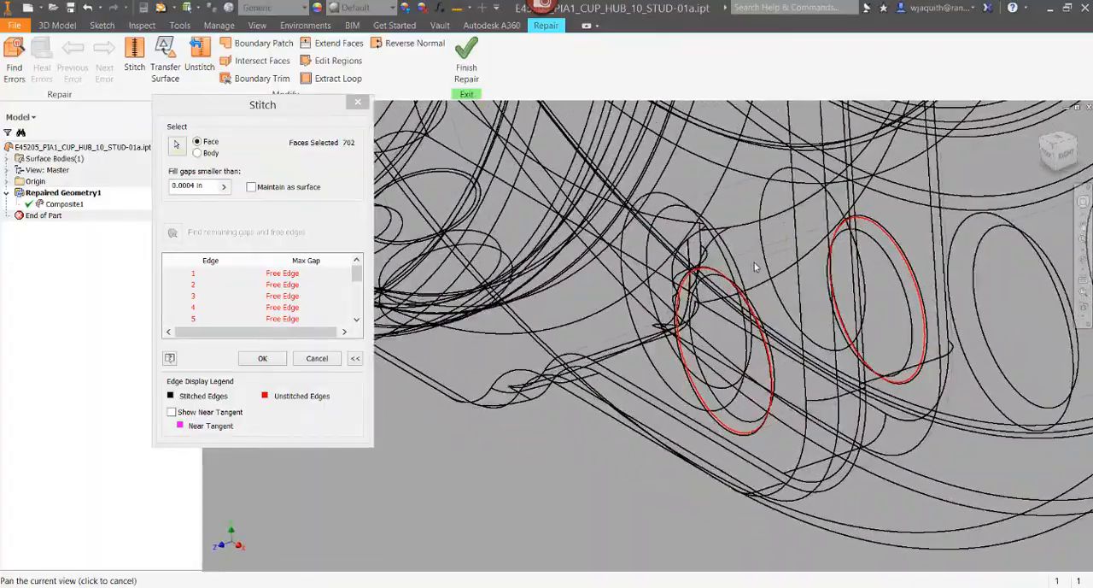
pyautogui.scroll(2, 684, 384)
pyautogui.scroll(-4, 547, 410)
pyautogui.scroll(-3, 547, 410)
pyautogui.moveTo(547, 410)
pyautogui.keyDown('shift'); pyautogui.mouseDown(button='middle')
pyautogui.moveTo(401, 410)
pyautogui.moveTo(386, 385)
pyautogui.moveTo(398, 379)
pyautogui.mouseUp(button='middle'); pyautogui.keyUp('shift')
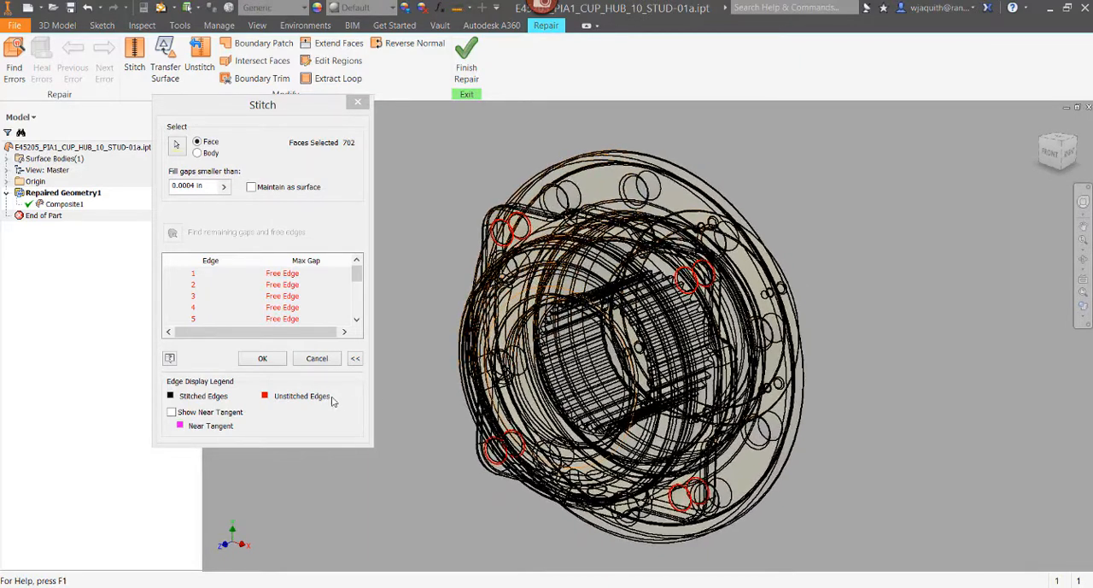
# - Cancel the Stitch dialog without stitching and orbit in on a stud hole
pyautogui.click(317, 358)
pyautogui.scroll(4, 314, 362)
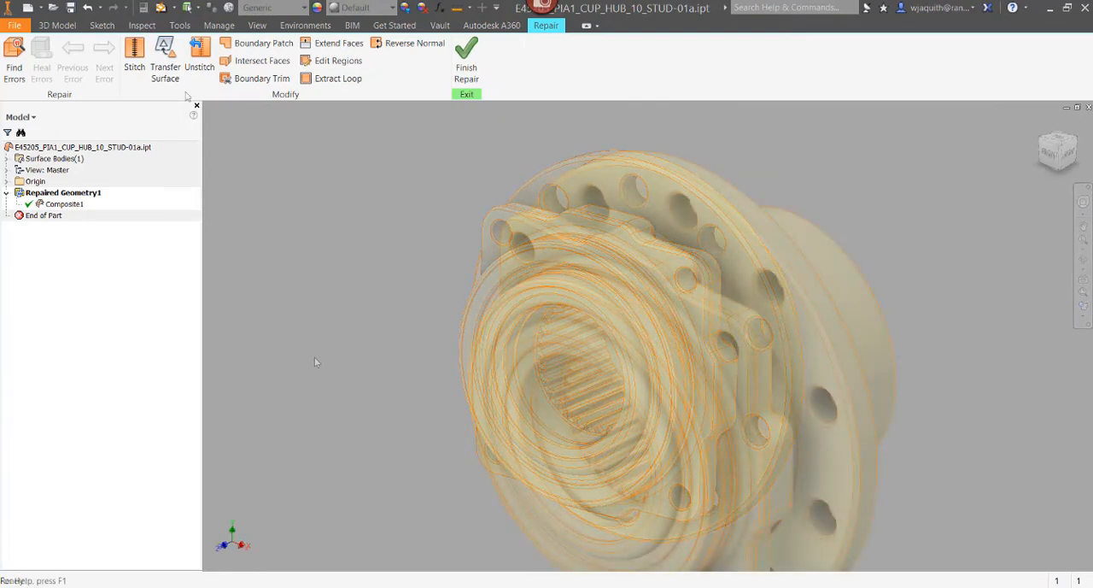
pyautogui.click(85, 147)
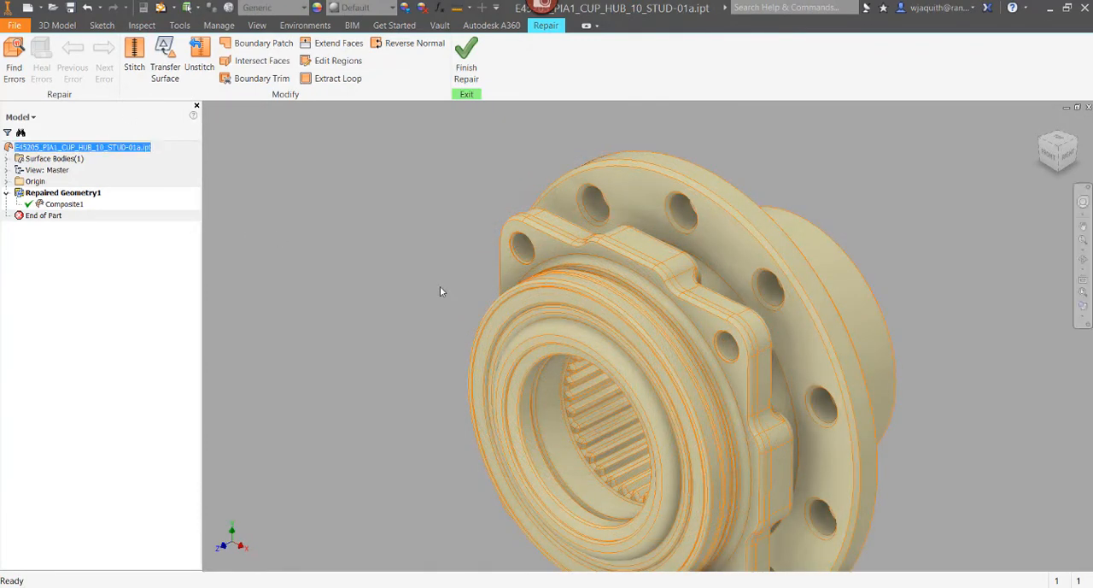
pyautogui.scroll(5, 440, 291)
pyautogui.scroll(3, 440, 292)
pyautogui.scroll(3, 440, 291)
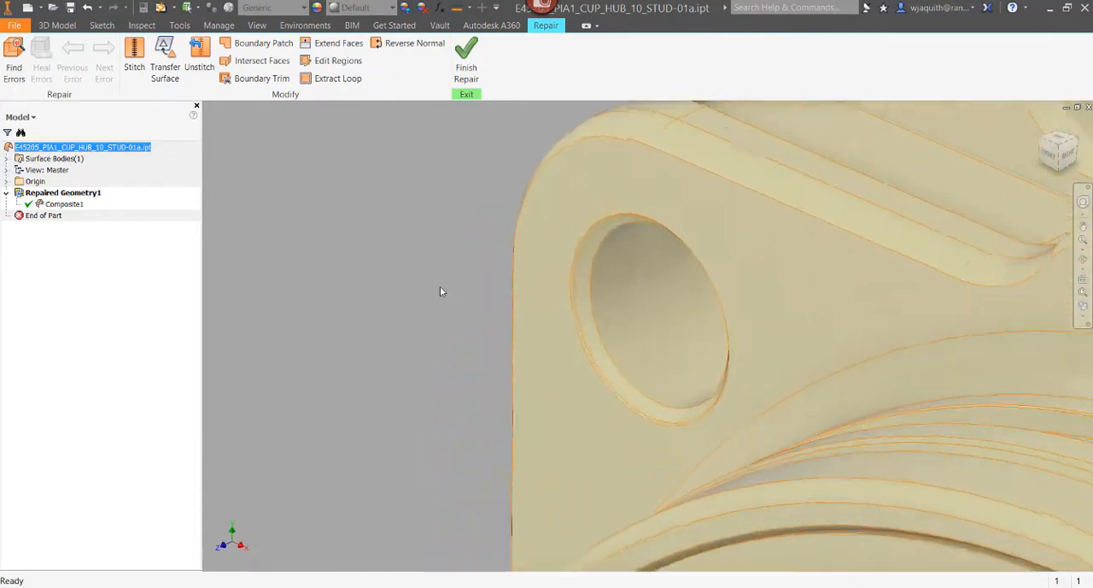
pyautogui.scroll(3, 440, 292)
pyautogui.scroll(2, 440, 292)
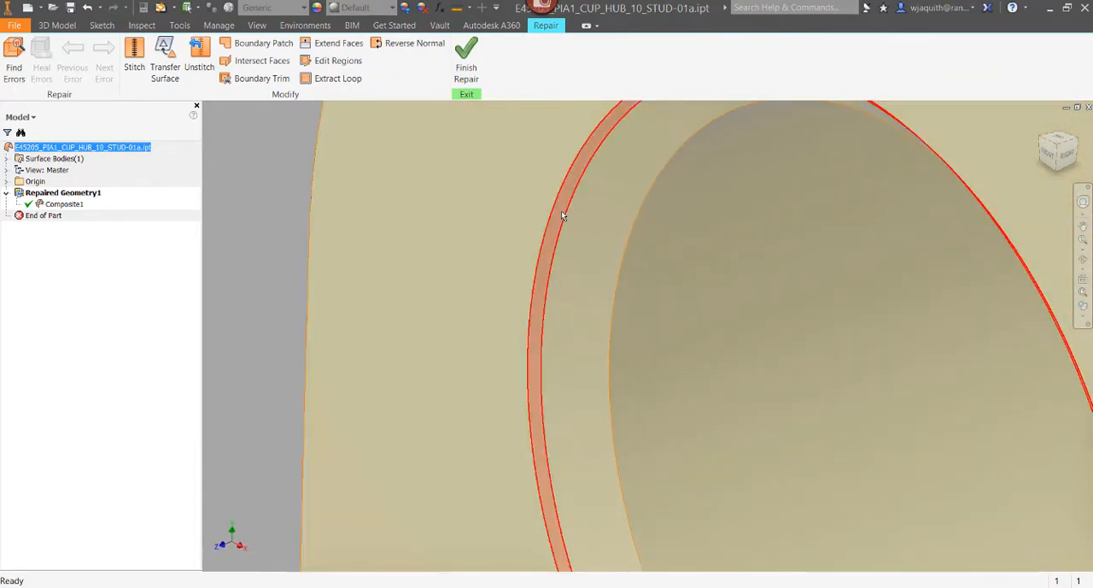
pyautogui.scroll(-3, 572, 263)
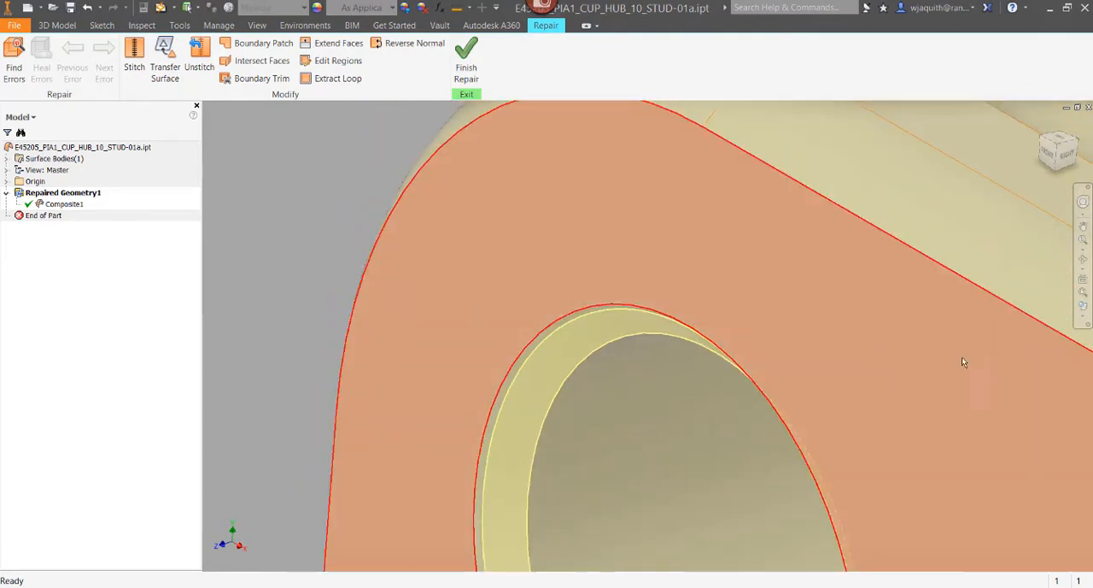
pyautogui.keyDown('shift'); pyautogui.moveTo(575, 270); pyautogui.dragTo(991, 363, button='middle'); pyautogui.keyUp('shift')
# - Toggle wireframe and back to shaded with edges, then select the thin ring face at the hole rim
pyautogui.click(1083, 318)
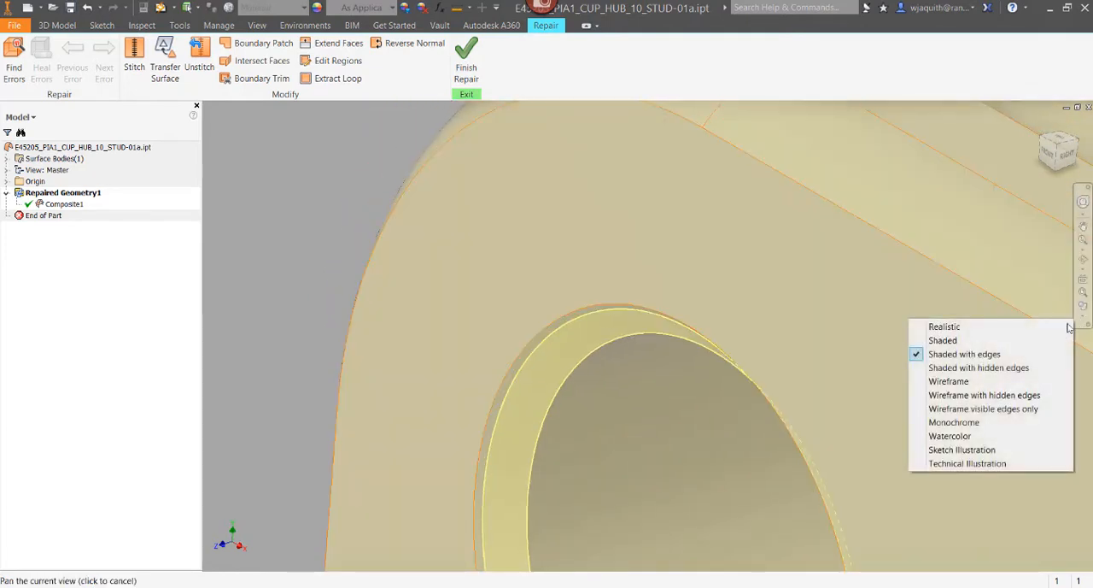
pyautogui.click(948, 378)
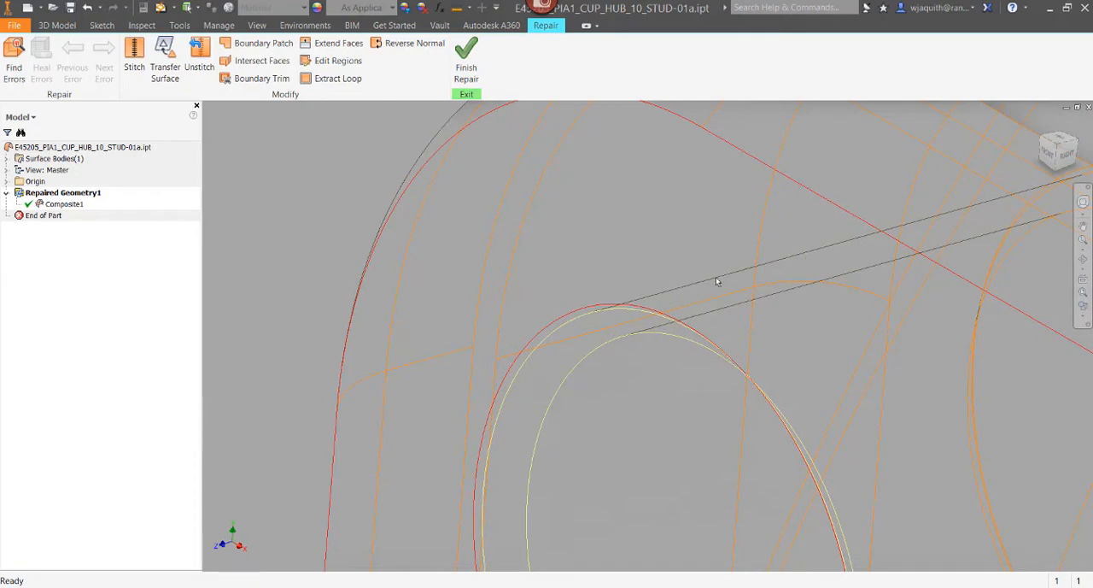
pyautogui.click(1083, 318)
pyautogui.click(965, 354)
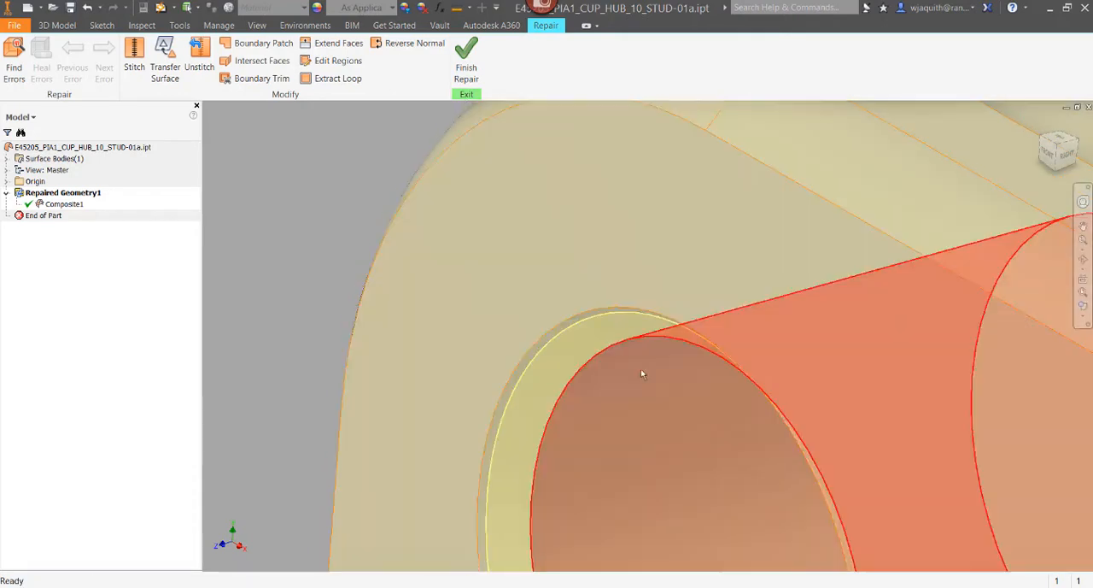
pyautogui.scroll(3, 322, 262)
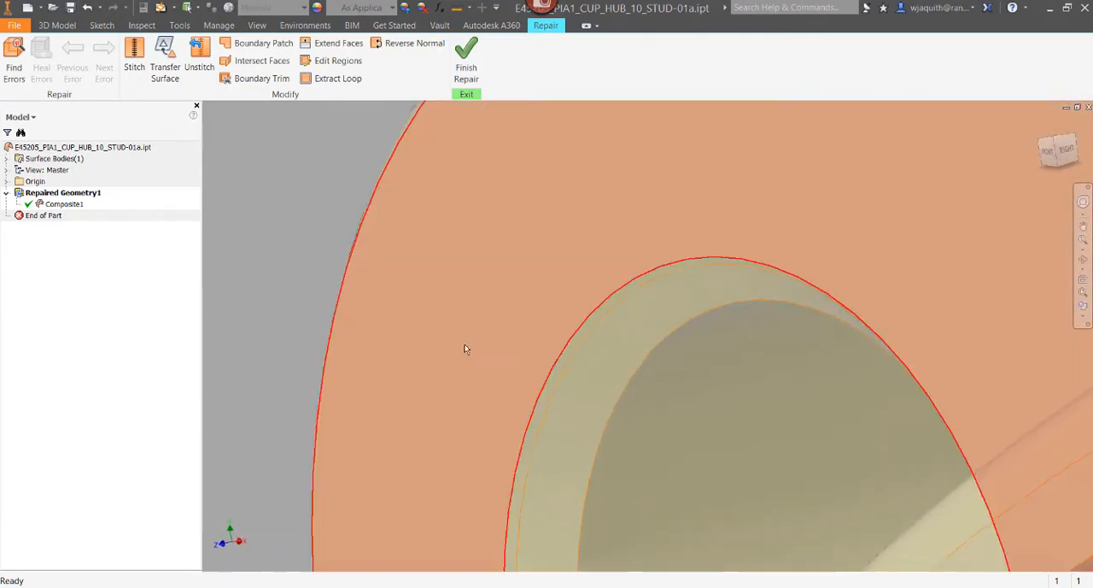
pyautogui.click(613, 346)
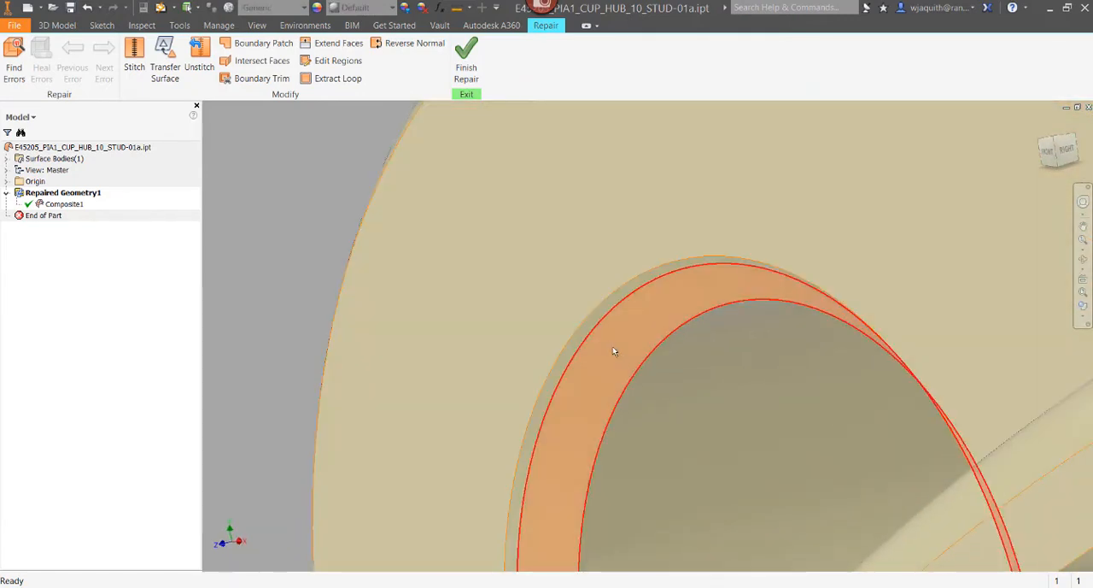
# - Delete the ring, rim and inner tube surfaces lining the stud hole
pyautogui.rightClick(612, 346)
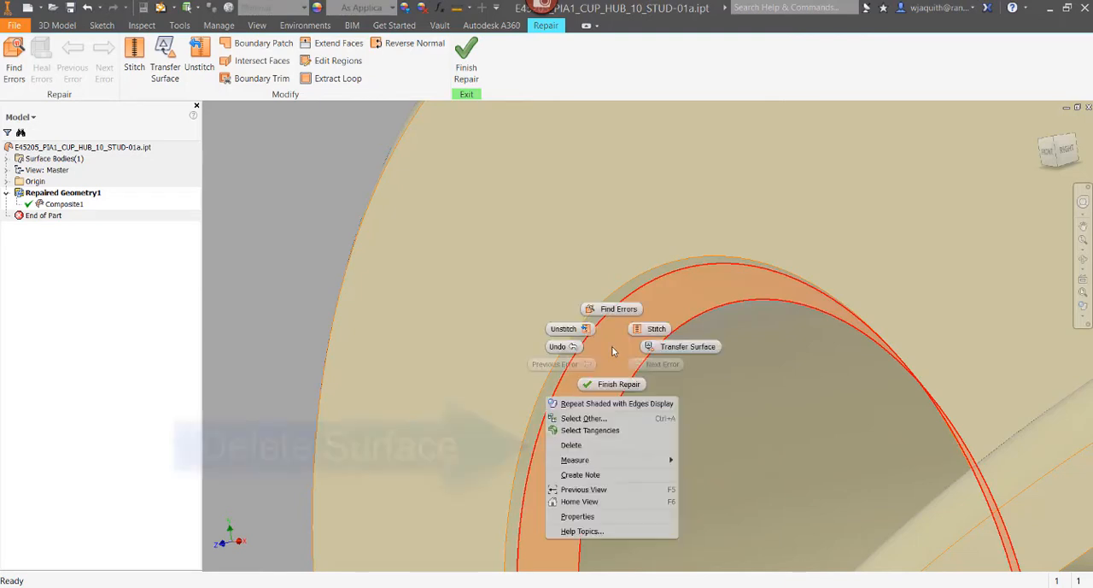
pyautogui.click(572, 445)
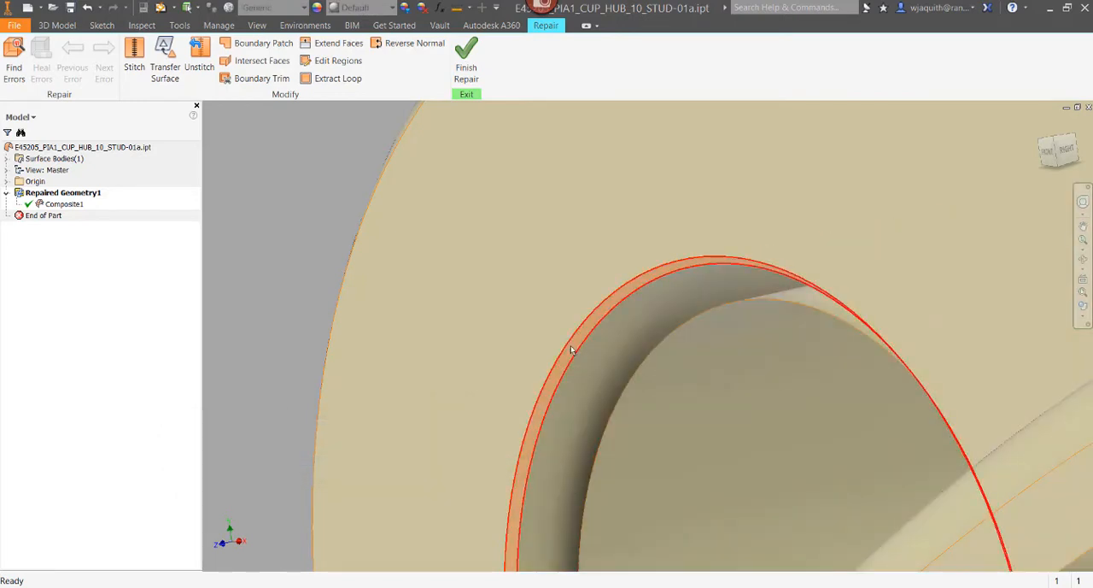
pyautogui.rightClick(570, 345)
pyautogui.click(570, 432)
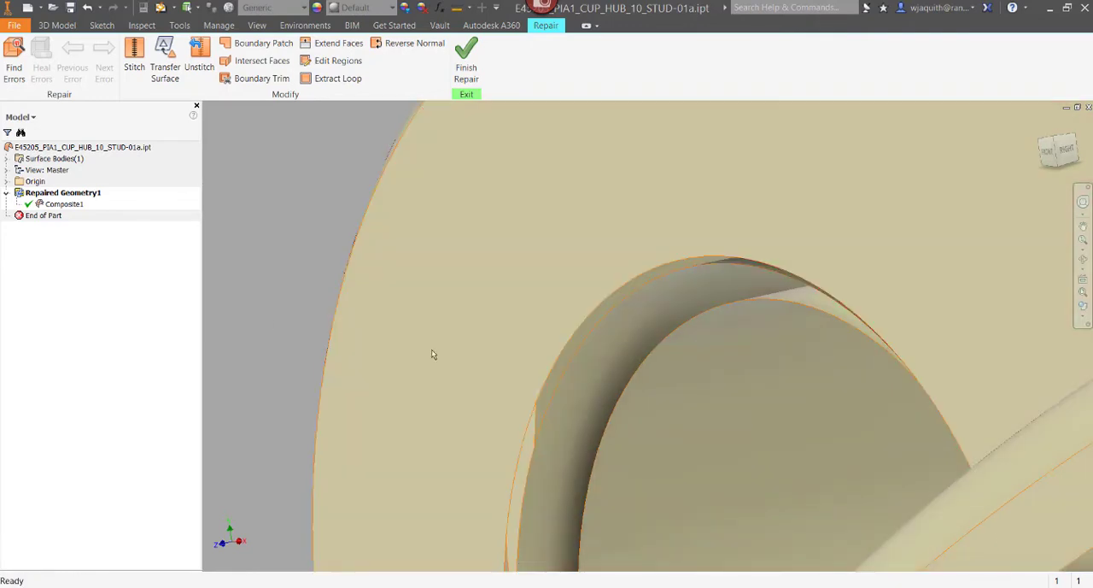
pyautogui.click(595, 371)
pyautogui.rightClick(594, 371)
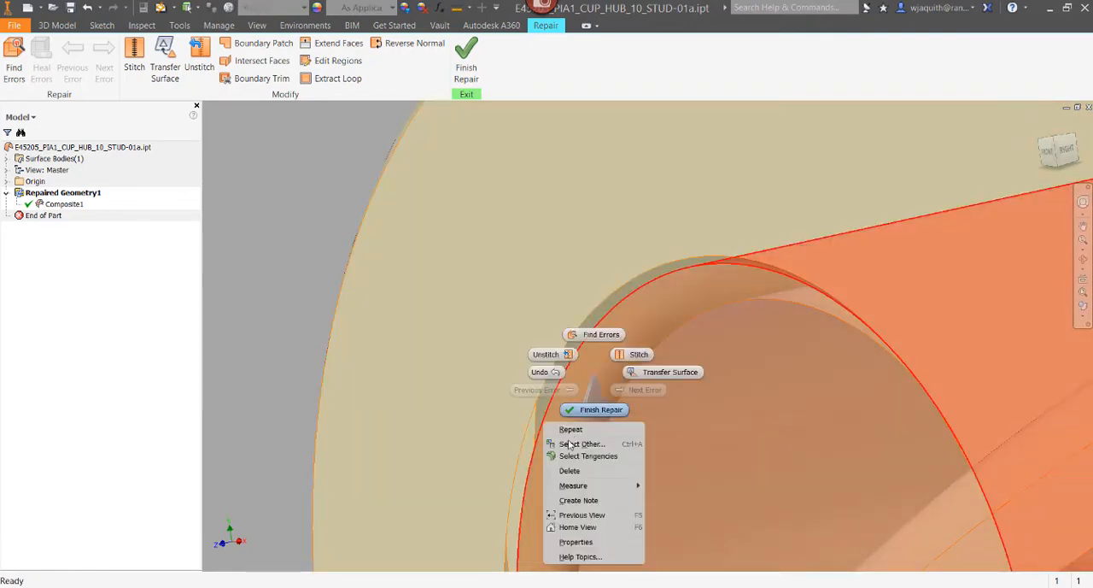
pyautogui.click(569, 471)
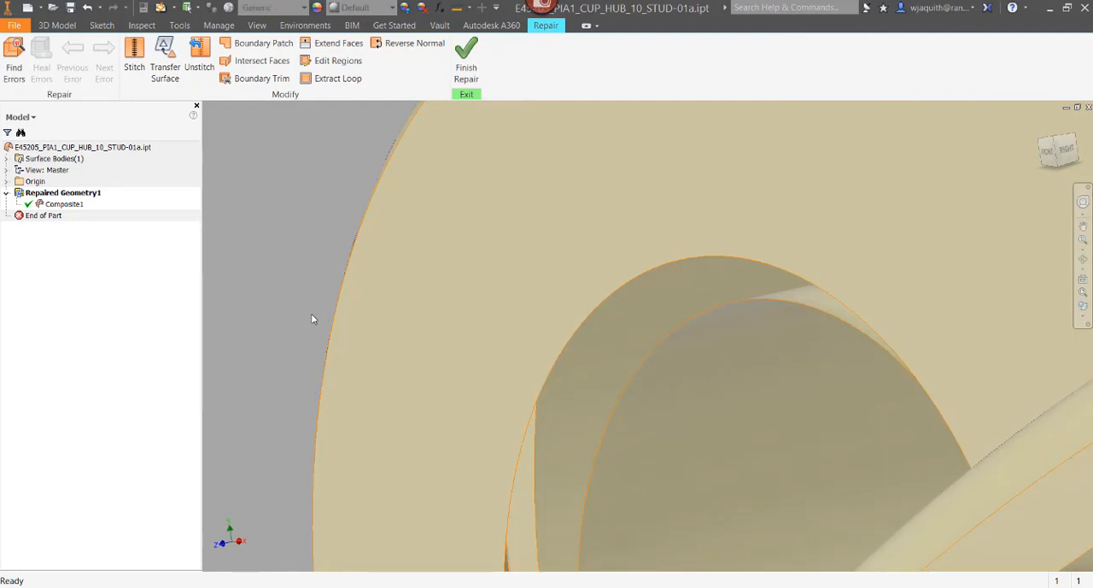
pyautogui.keyDown('shift'); pyautogui.moveTo(311, 318); pyautogui.dragTo(311, 319, button='middle'); pyautogui.keyUp('shift')
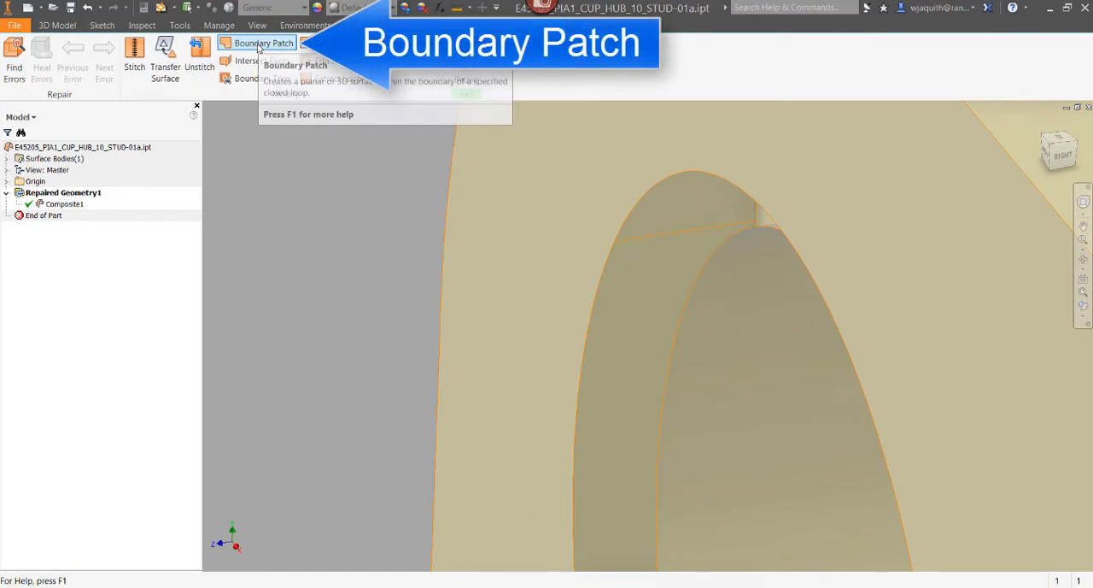
# - Boundary-patch the two edge loops of the opened hole ring, creating Quilt1
pyautogui.click(254, 47)
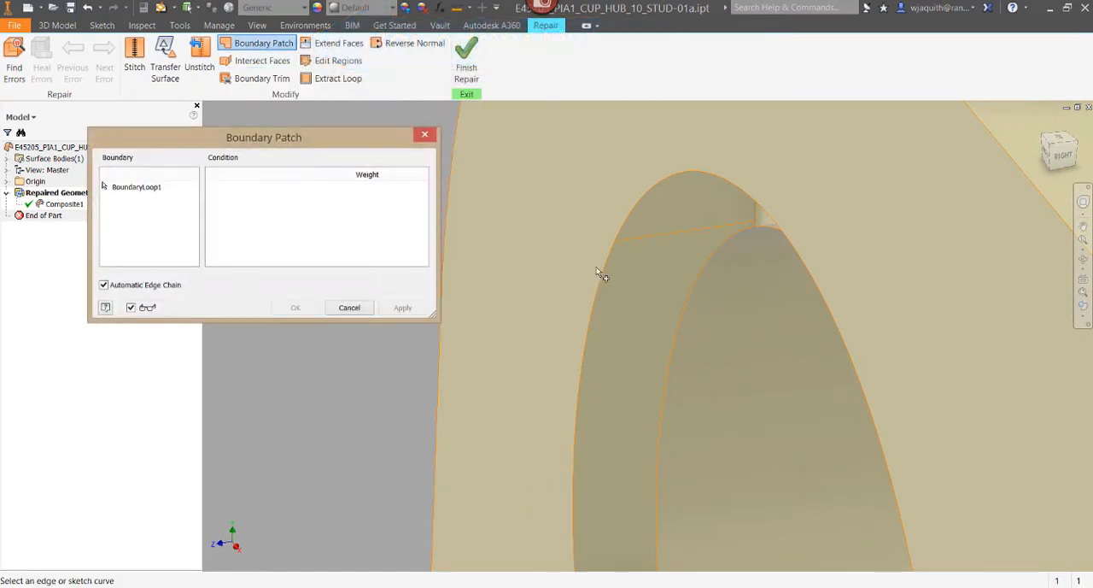
pyautogui.click(601, 270)
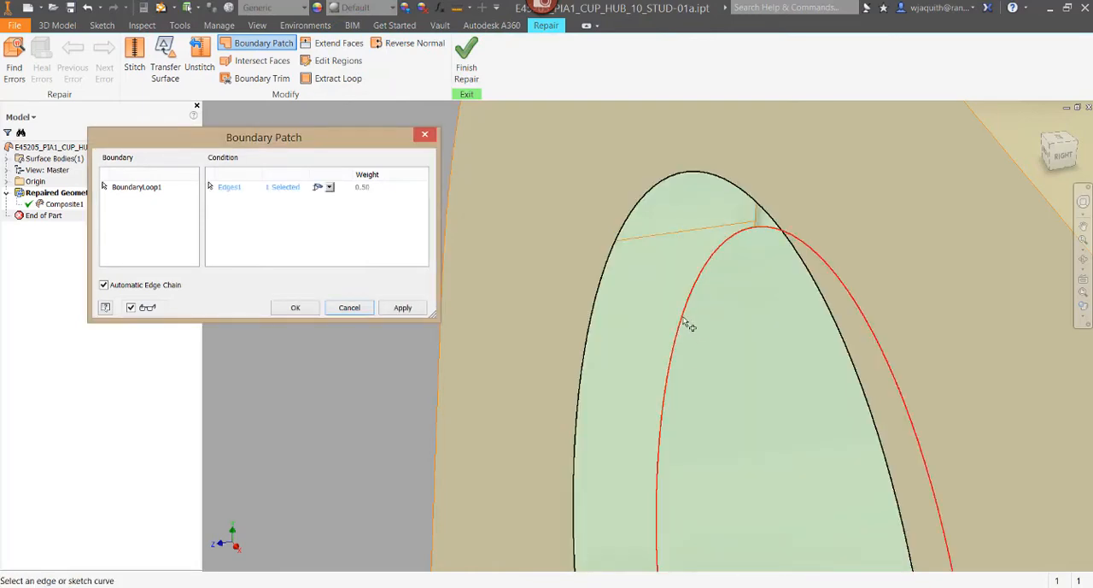
pyautogui.click(691, 327)
pyautogui.moveTo(568, 369)
pyautogui.keyDown('shift'); pyautogui.mouseDown(button='middle')
pyautogui.moveTo(499, 379)
pyautogui.moveTo(439, 357)
pyautogui.mouseUp(button='middle'); pyautogui.keyUp('shift')
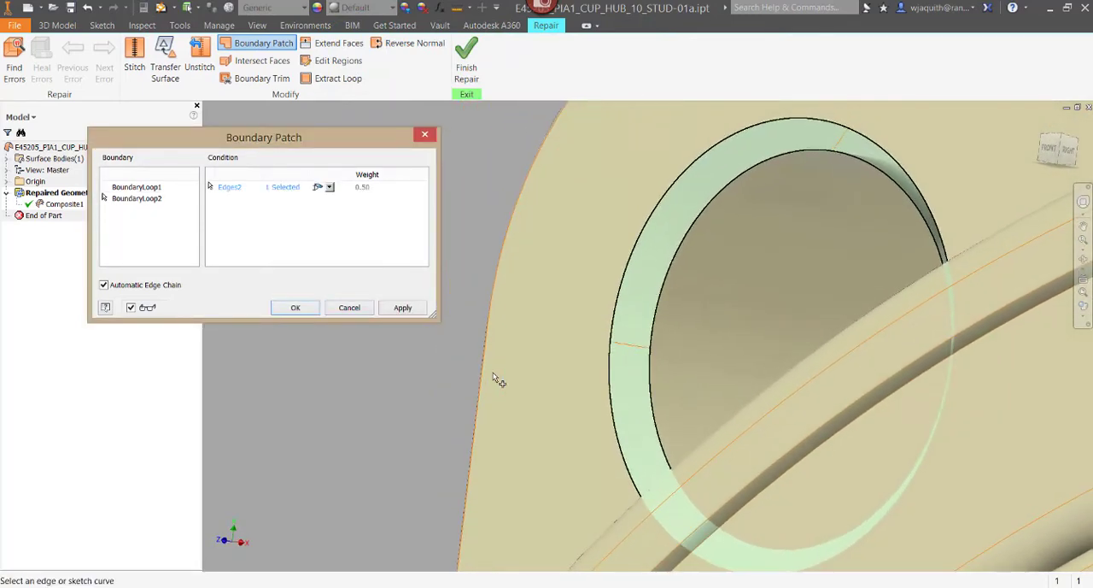
pyautogui.click(402, 308)
pyautogui.keyDown('shift'); pyautogui.moveTo(348, 359); pyautogui.dragTo(348, 359, button='middle'); pyautogui.keyUp('shift')
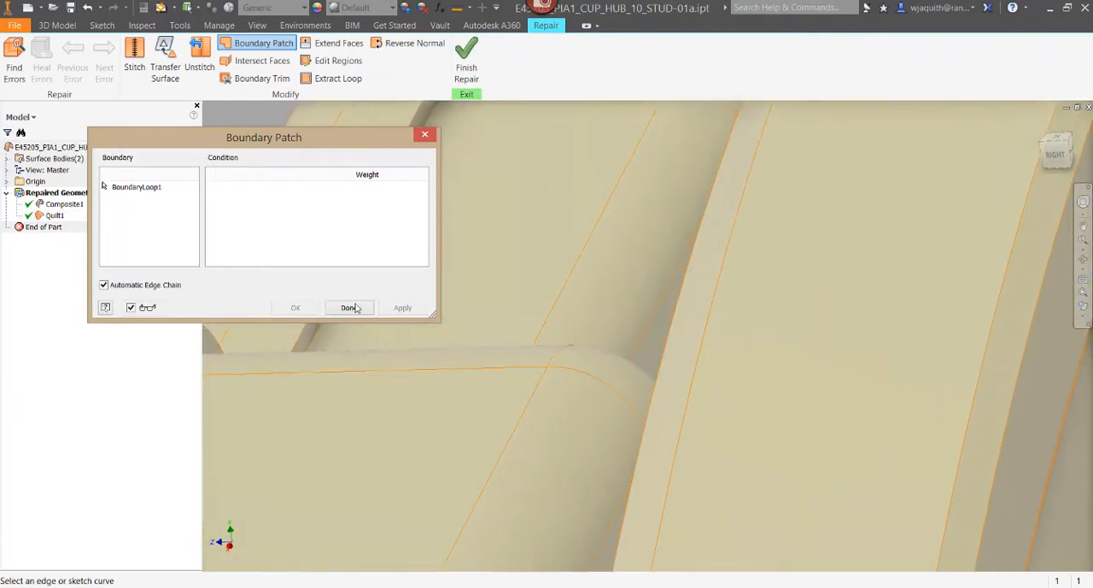
pyautogui.click(348, 307)
pyautogui.moveTo(357, 304)
pyautogui.keyDown('shift'); pyautogui.mouseDown(button='middle')
pyautogui.moveTo(564, 372)
pyautogui.moveTo(684, 373)
pyautogui.mouseUp(button='middle'); pyautogui.keyUp('shift')
# - Delete the faulty ring face beside the next stud hole
pyautogui.click(683, 368)
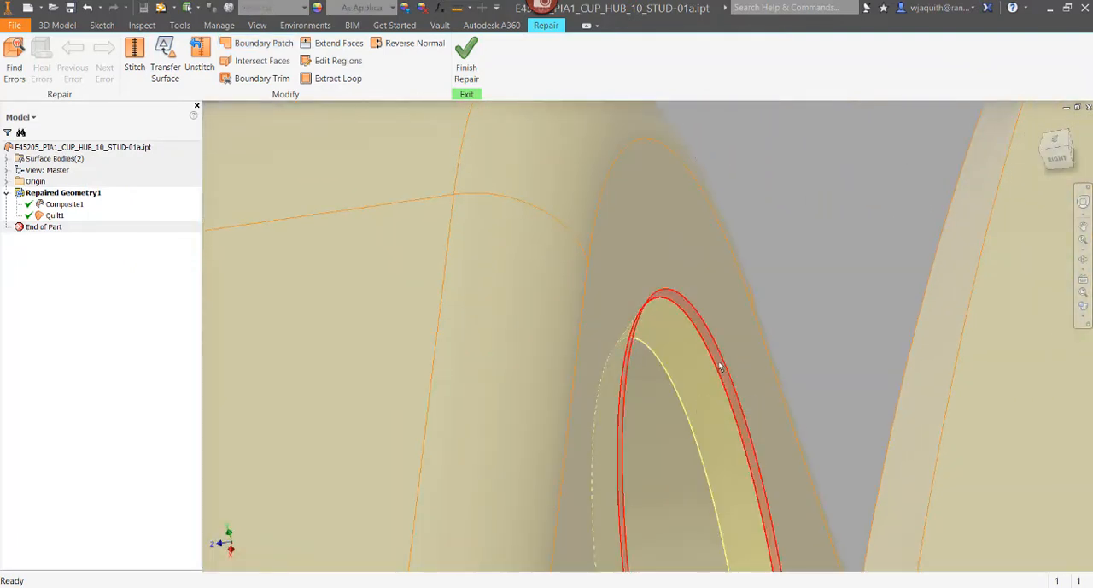
pyautogui.rightClick(707, 393)
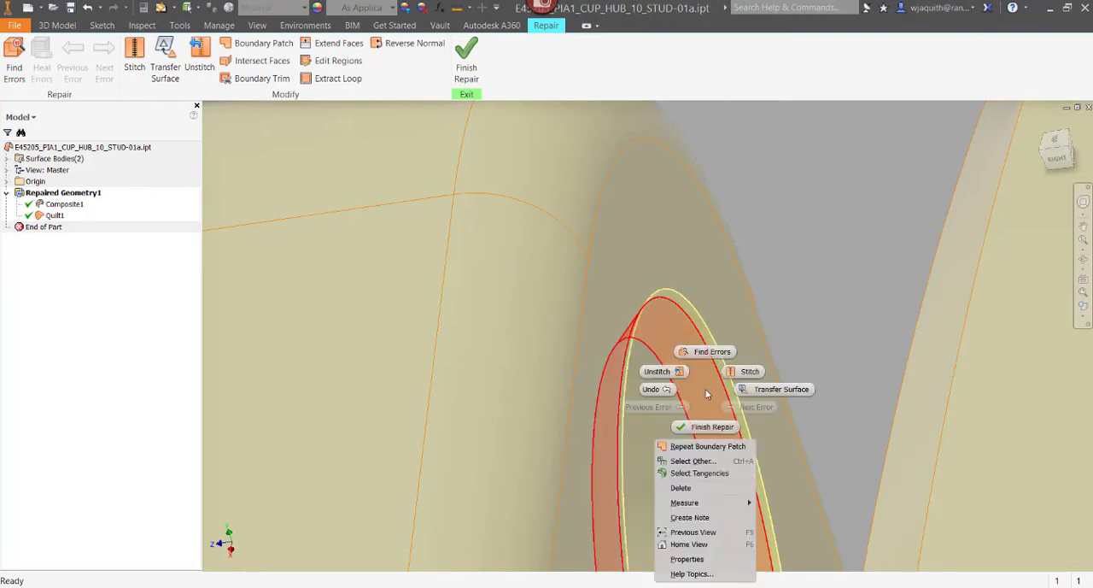
pyautogui.click(692, 487)
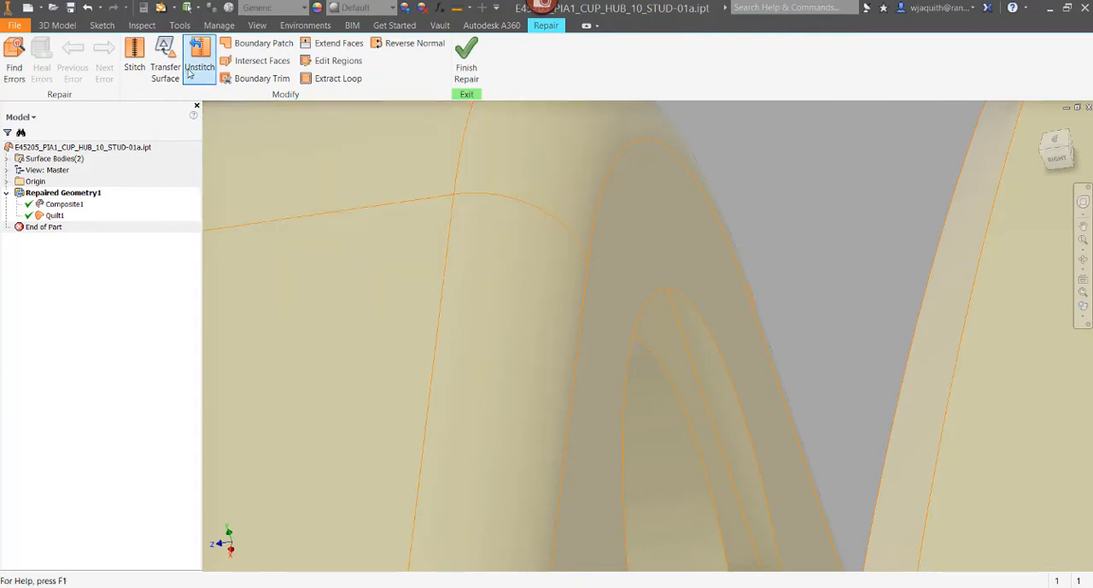
# - Boundary-patch both edge loops of that gap to create Quilt2
pyautogui.click(263, 42)
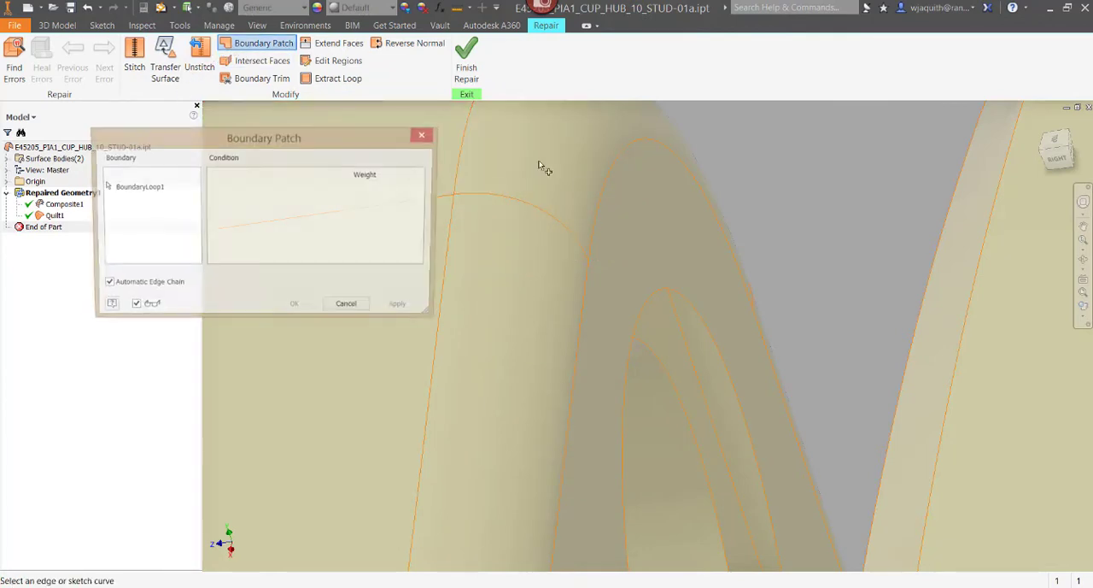
pyautogui.click(664, 365)
pyautogui.click(713, 342)
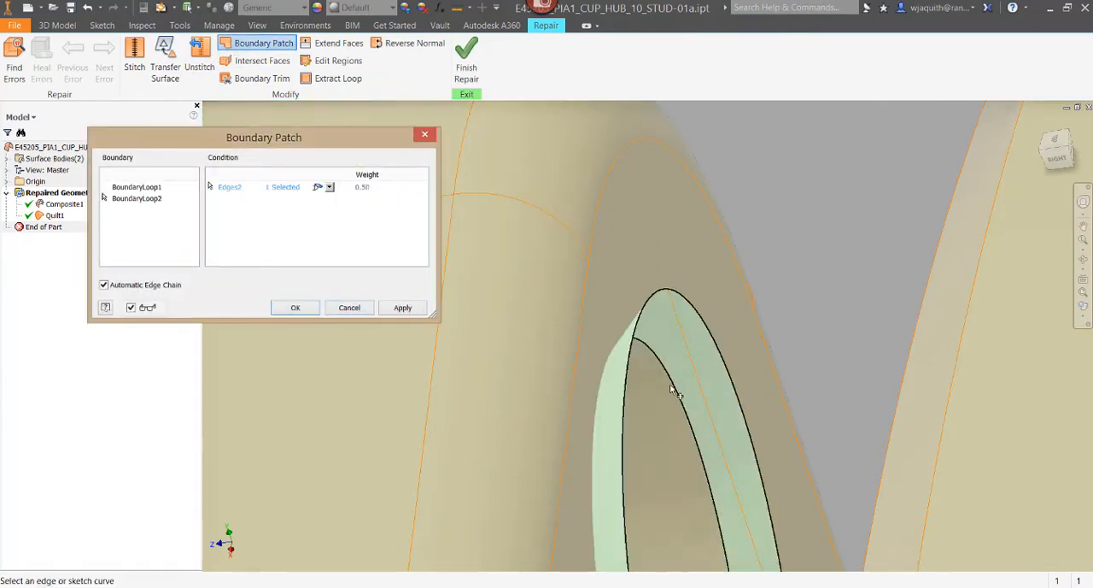
pyautogui.click(296, 308)
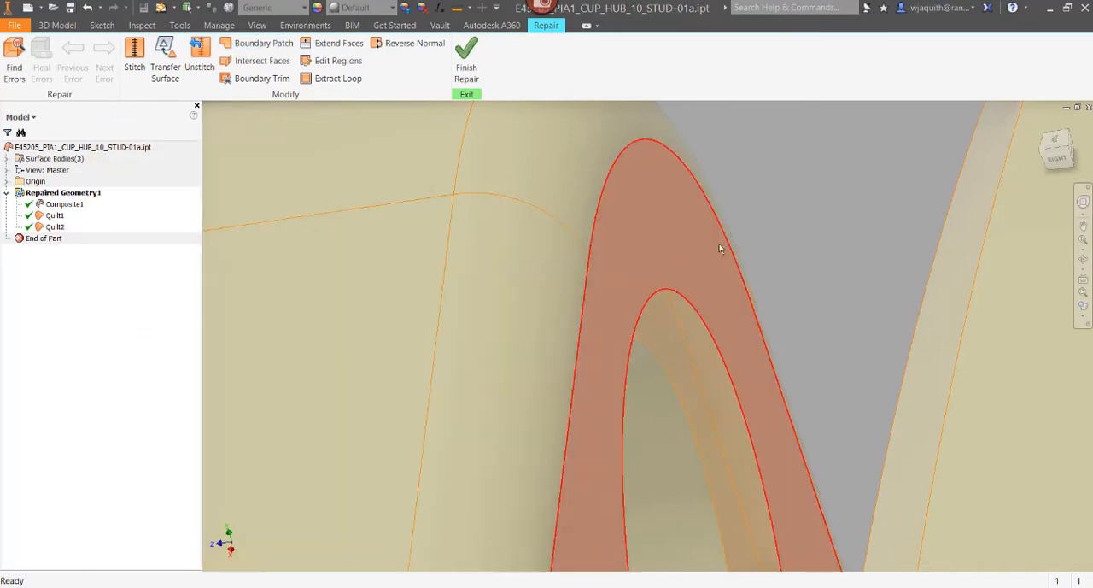
pyautogui.scroll(-5, 772, 232)
pyautogui.keyDown('shift'); pyautogui.moveTo(772, 232); pyautogui.dragTo(460, 199, button='middle'); pyautogui.keyUp('shift')
pyautogui.scroll(3, 461, 199)
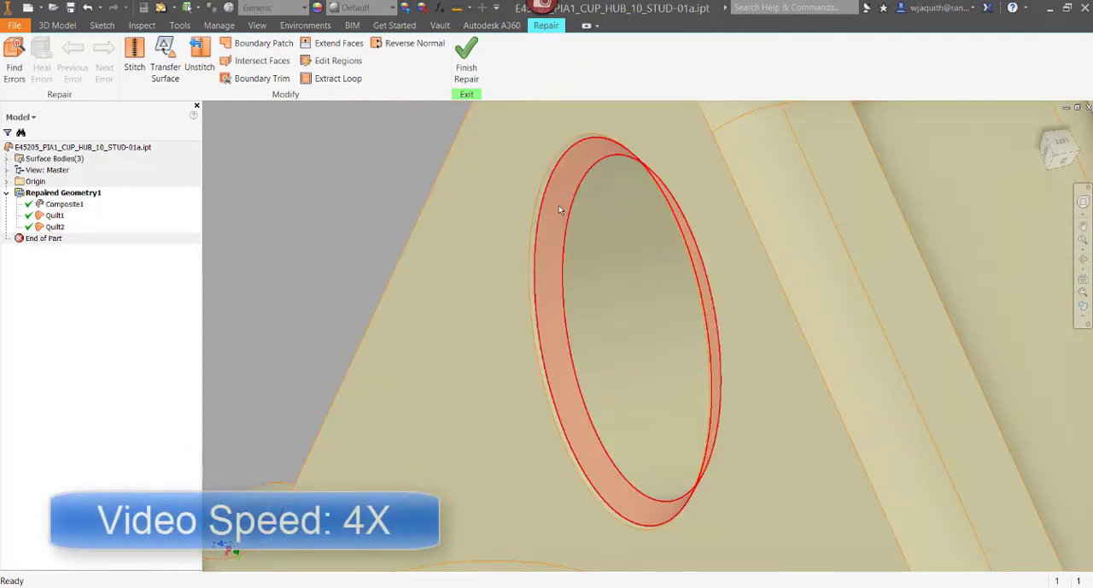
pyautogui.scroll(3, 561, 210)
# - Delete the next two faulty ring faces at the stud holes
pyautogui.rightClick(504, 197)
pyautogui.click(539, 260)
pyautogui.rightClick(502, 260)
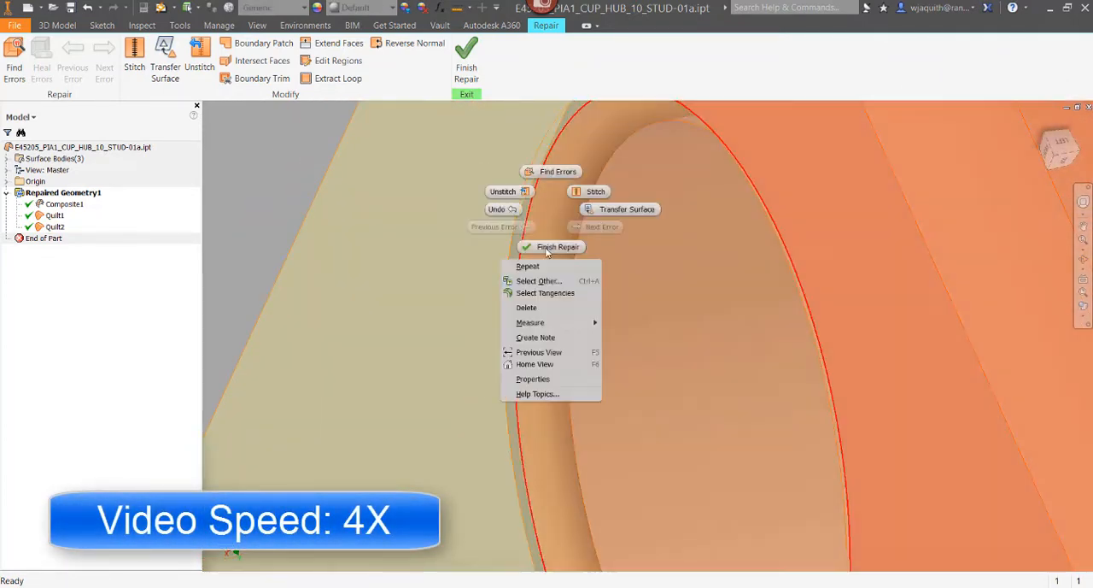
pyautogui.click(527, 308)
pyautogui.keyDown('shift'); pyautogui.moveTo(529, 299); pyautogui.dragTo(363, 146, button='middle'); pyautogui.keyUp('shift')
pyautogui.scroll(3, 652, 285)
pyautogui.click(680, 248)
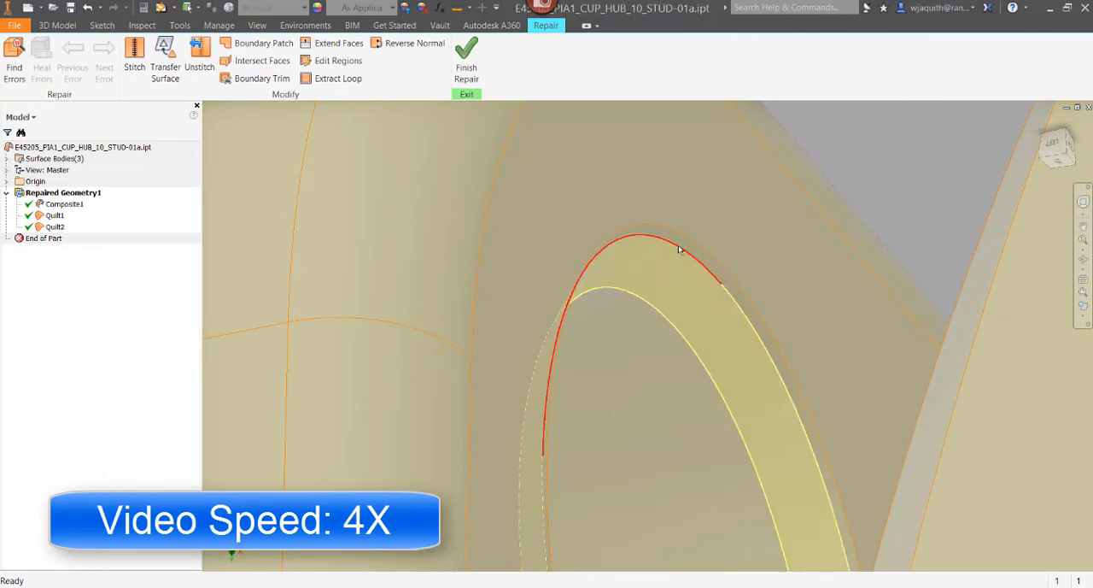
pyautogui.rightClick(681, 248)
pyautogui.click(649, 341)
# - Boundary-patch the edge loops of both opened gaps with two new quilts
pyautogui.click(256, 43)
pyautogui.click(649, 226)
pyautogui.click(615, 295)
pyautogui.click(402, 308)
pyautogui.click(546, 376)
pyautogui.click(547, 410)
pyautogui.click(295, 307)
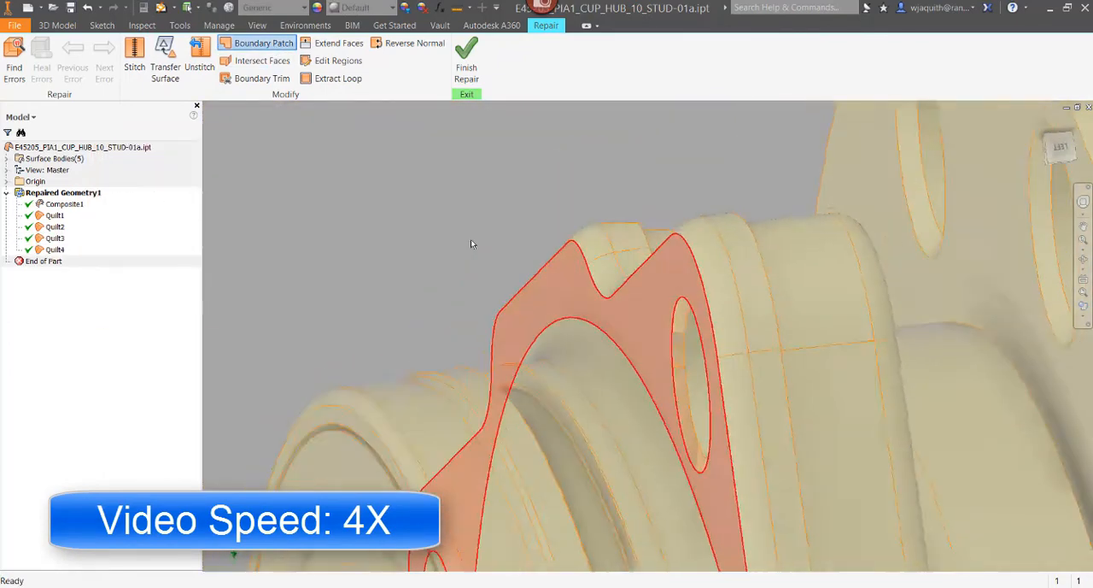
pyautogui.scroll(5, 471, 243)
pyautogui.scroll(4, 350, 295)
# - Inspect the inner and red faces near the following holes without deleting them
pyautogui.click(372, 281)
pyautogui.rightClick(372, 281)
pyautogui.press('Escape')
pyautogui.keyDown('shift'); pyautogui.moveTo(376, 316); pyautogui.dragTo(742, 372, button='middle'); pyautogui.keyUp('shift')
pyautogui.scroll(4, 741, 371)
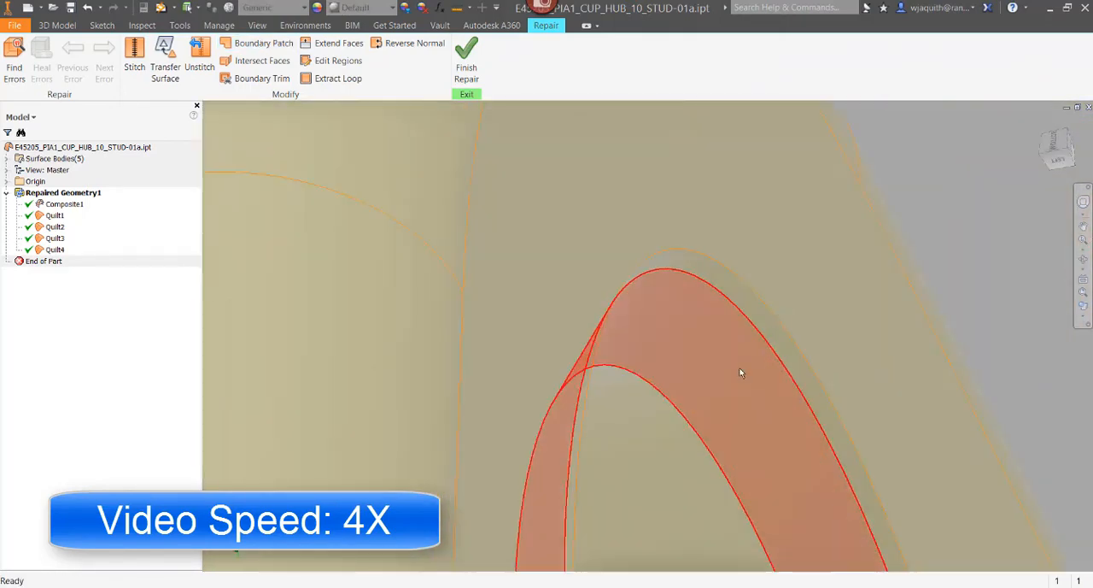
pyautogui.rightClick(742, 372)
pyautogui.press('Escape')
# - Boundary-patch two more gap edge loops at the stud holes
pyautogui.click(264, 43)
pyautogui.click(681, 354)
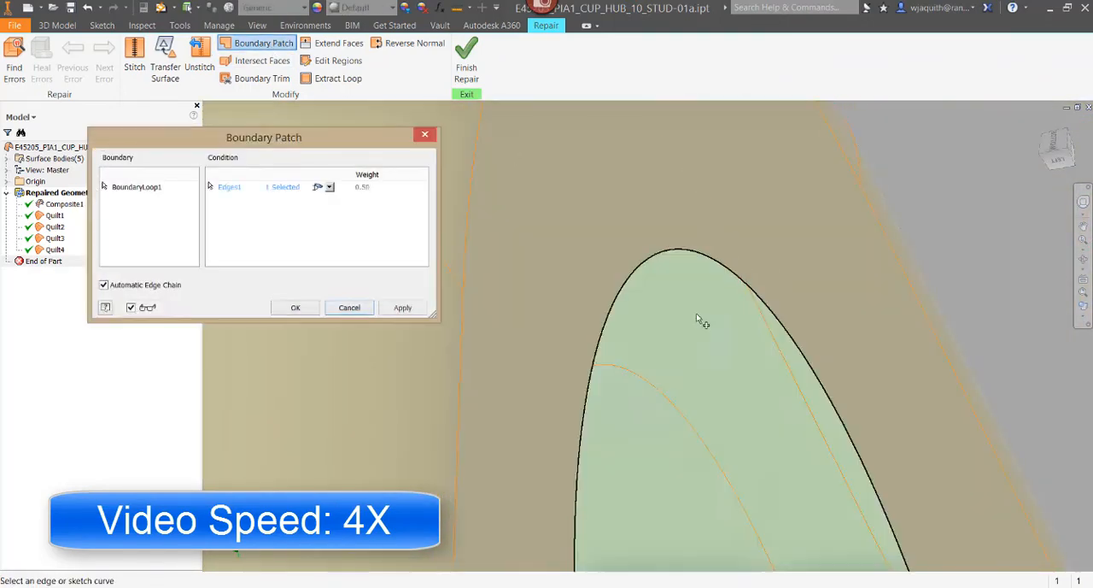
pyautogui.click(402, 308)
pyautogui.moveTo(780, 259); pyautogui.dragTo(513, 384, button='middle')
pyautogui.scroll(-3, 513, 384)
pyautogui.click(309, 429)
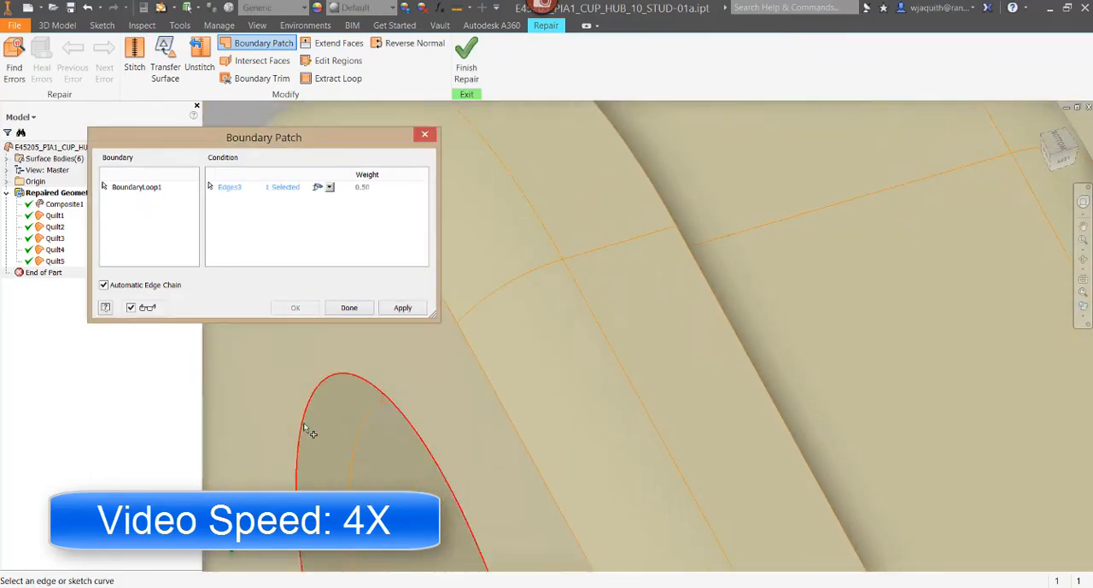
pyautogui.click(403, 307)
pyautogui.scroll(-4, 598, 341)
pyautogui.scroll(4, 666, 256)
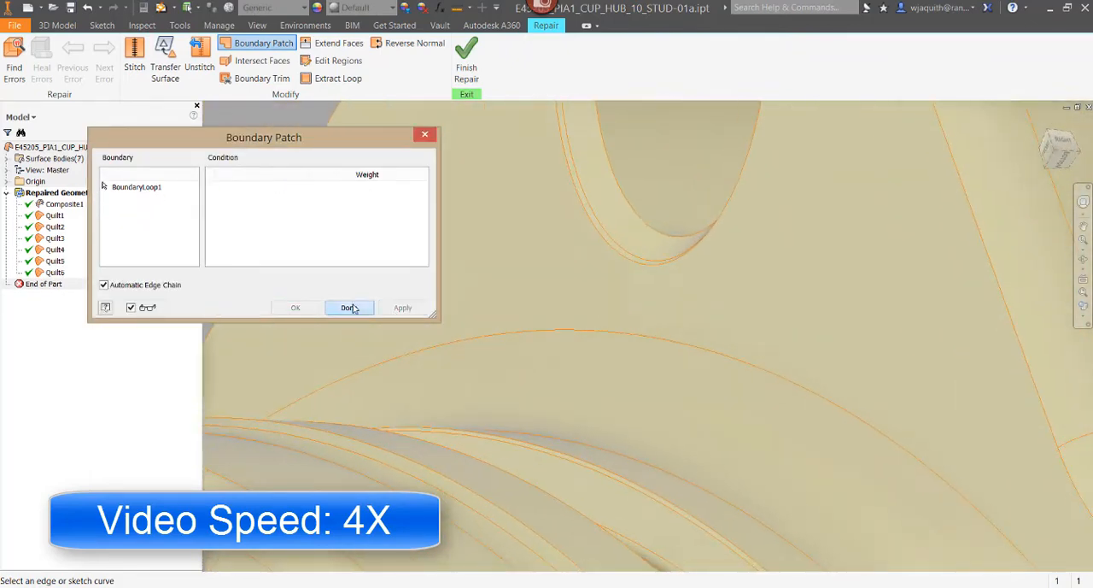
pyautogui.click(350, 308)
# - Delete the last faulty ring face inside a stud hole
pyautogui.keyDown('shift'); pyautogui.moveTo(683, 341); pyautogui.dragTo(513, 299, button='middle'); pyautogui.keyUp('shift')
pyautogui.scroll(3, 512, 256)
pyautogui.click(480, 245)
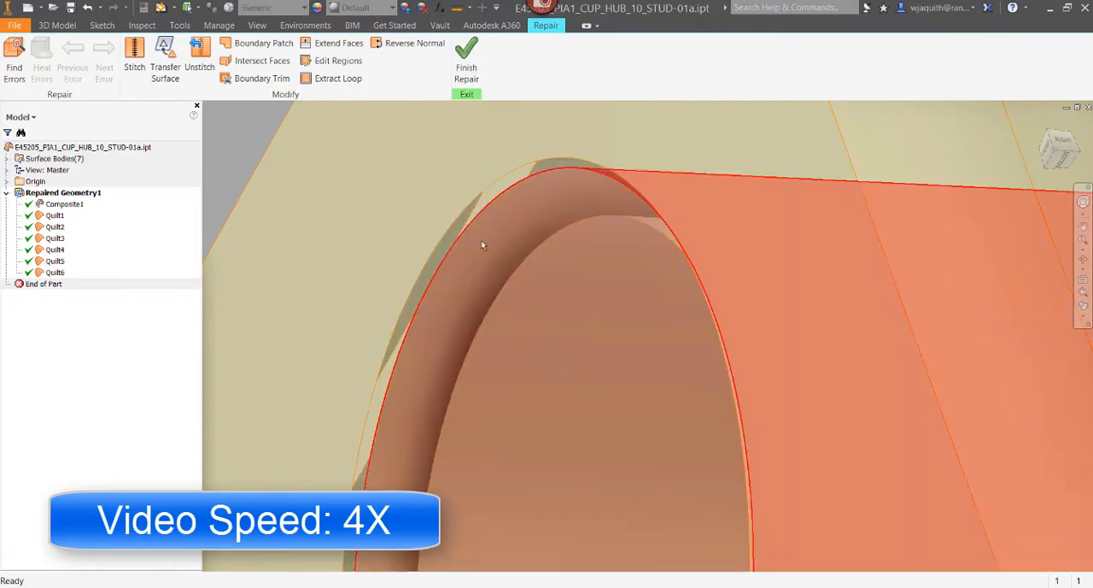
pyautogui.scroll(-4, 481, 278)
pyautogui.scroll(4, 574, 295)
pyautogui.click(575, 294)
pyautogui.rightClick(591, 282)
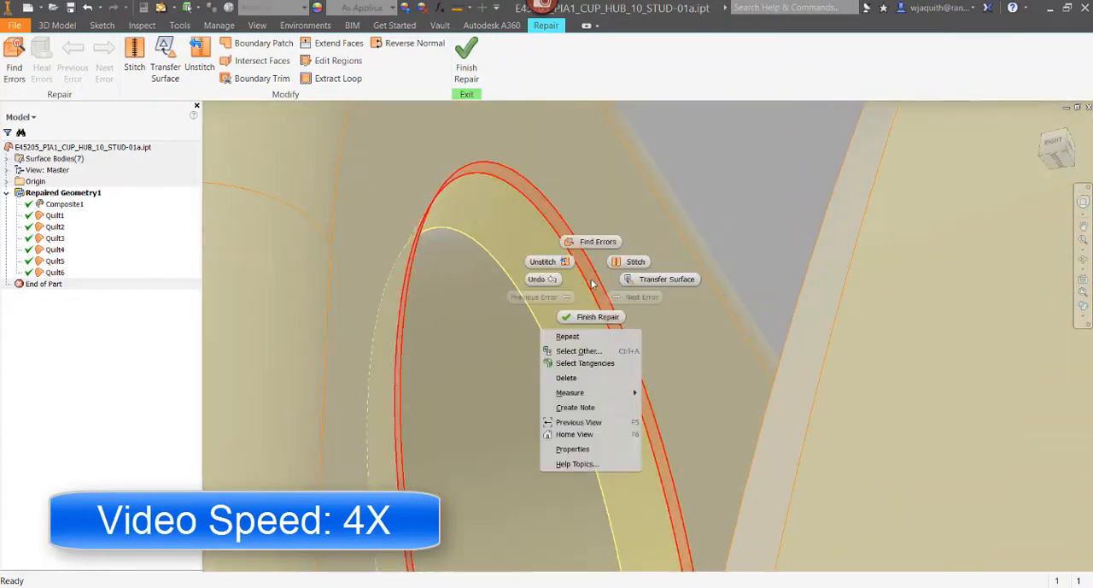
pyautogui.click(566, 378)
# - Boundary-patch the final gap's two edge loops, completing Quilt8
pyautogui.click(257, 43)
pyautogui.click(502, 320)
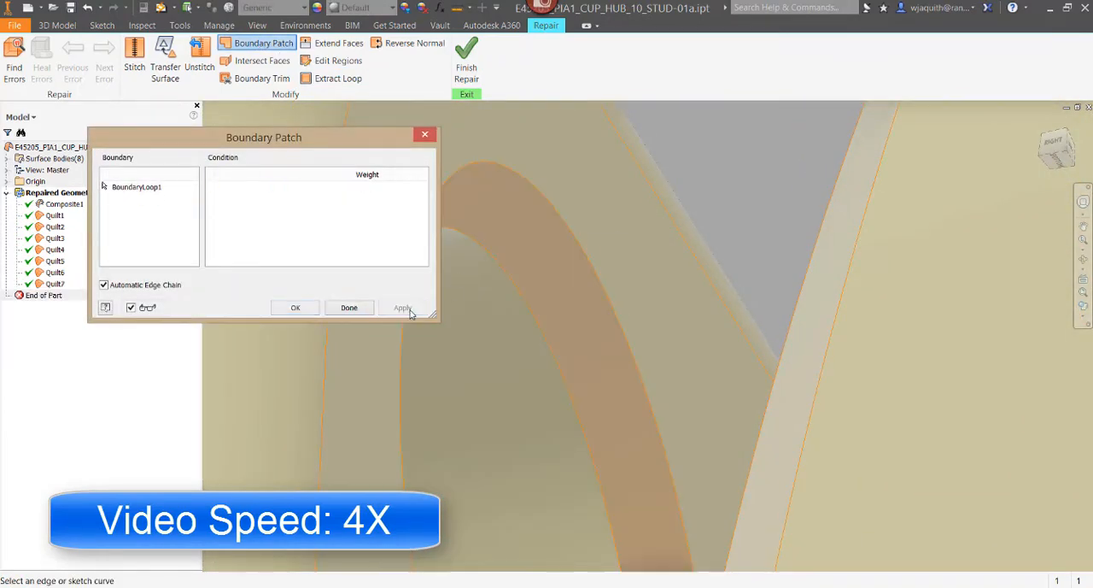
pyautogui.keyDown('shift'); pyautogui.moveTo(598, 341); pyautogui.dragTo(513, 299, button='middle'); pyautogui.keyUp('shift')
pyautogui.click(393, 418)
pyautogui.click(350, 308)
pyautogui.scroll(-5, 409, 276)
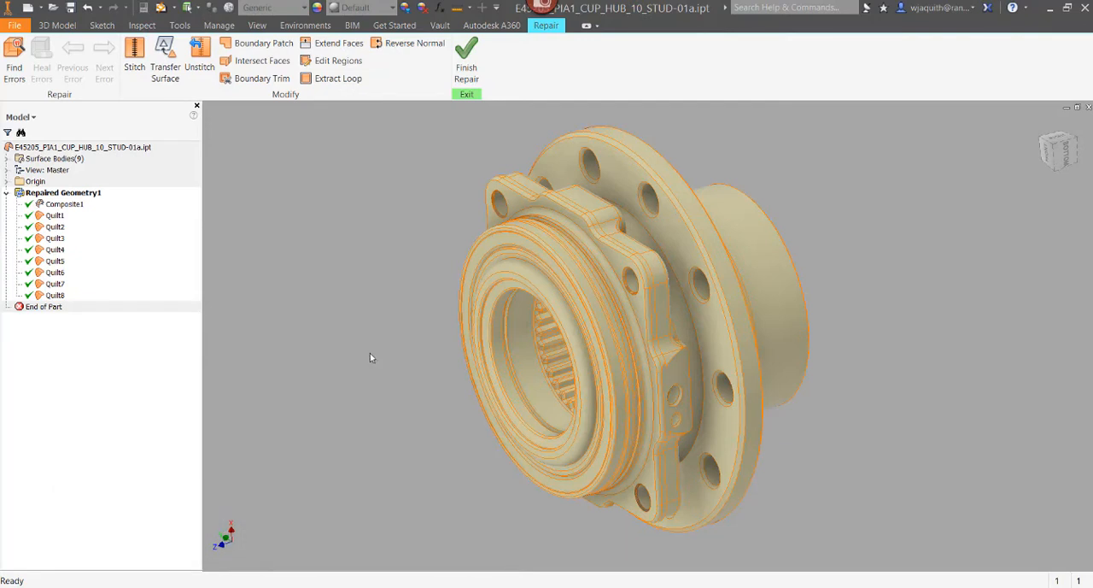
# - Finish the repair, then stitch all nine hub surfaces into a single solid with no open edges
pyautogui.click(466, 64)
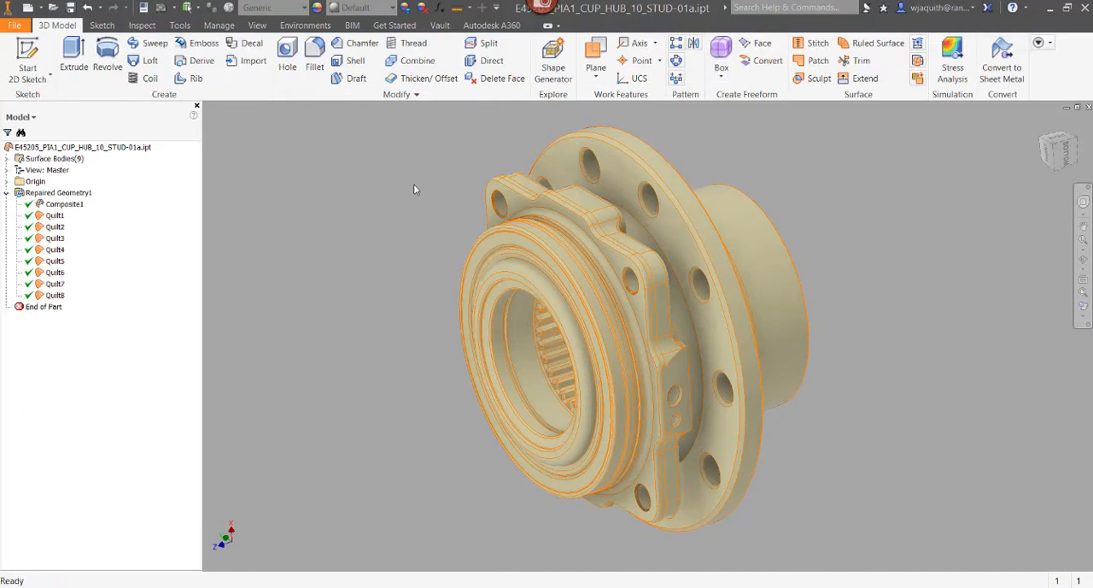
pyautogui.click(812, 45)
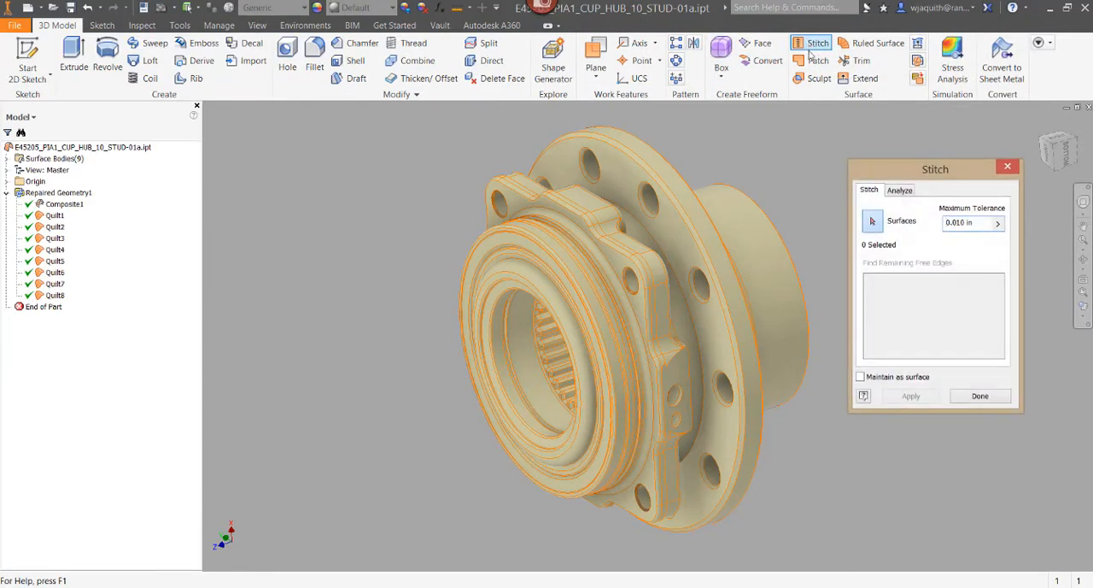
pyautogui.moveTo(398, 114); pyautogui.dragTo(859, 557)
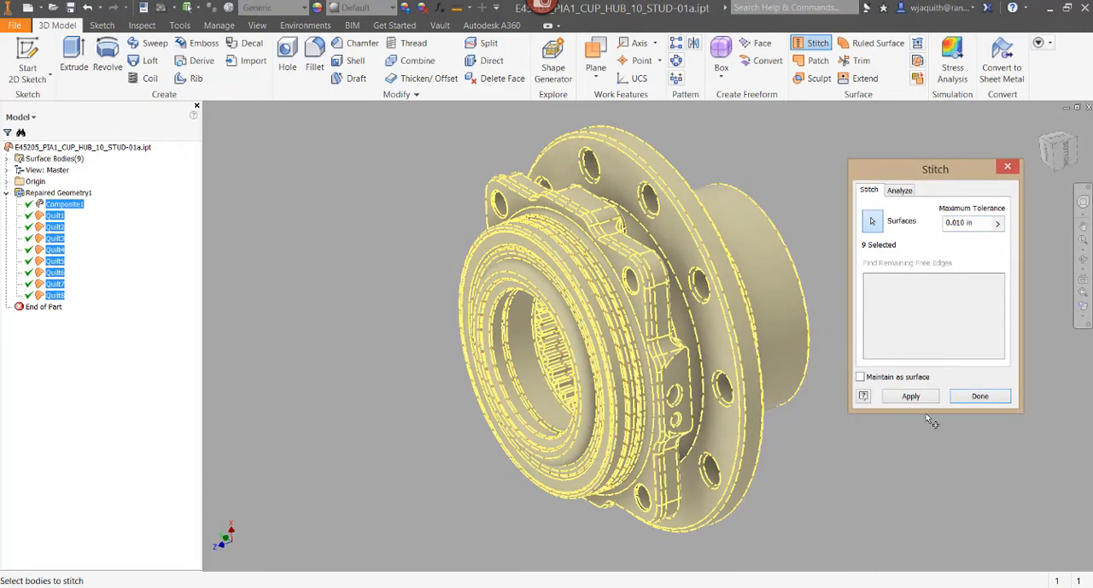
pyautogui.click(912, 396)
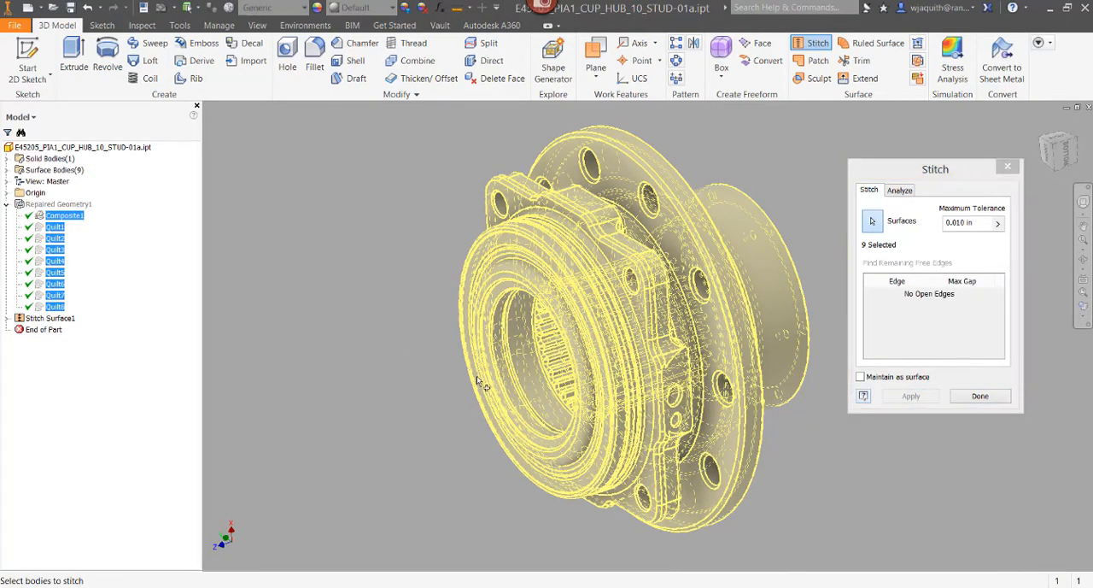
pyautogui.click(981, 396)
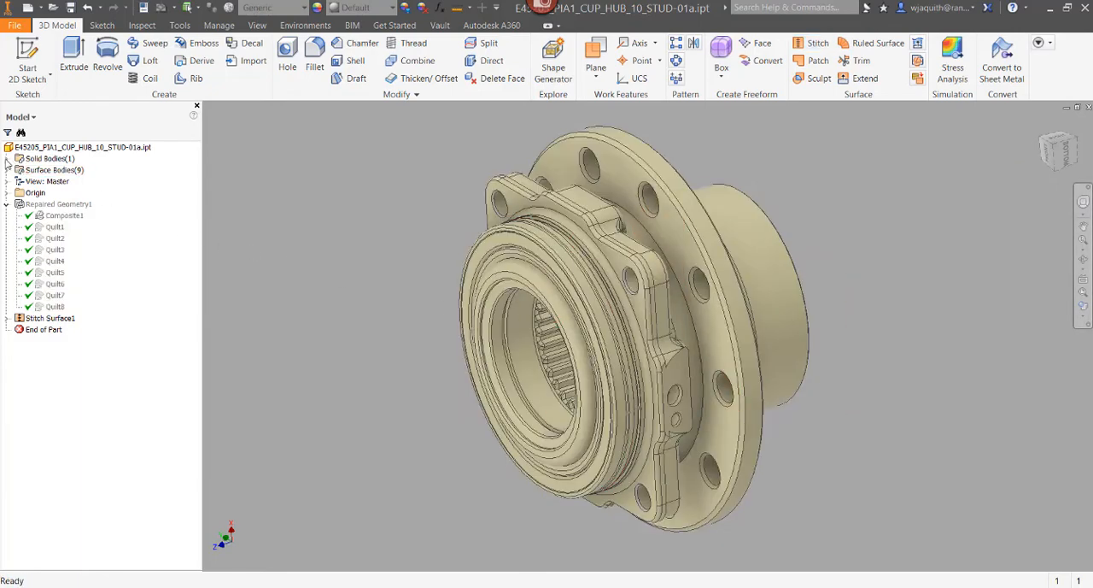
# - Expand Solid Bodies to show Solid1 and recentre the stitched hub in view
pyautogui.click(7, 159)
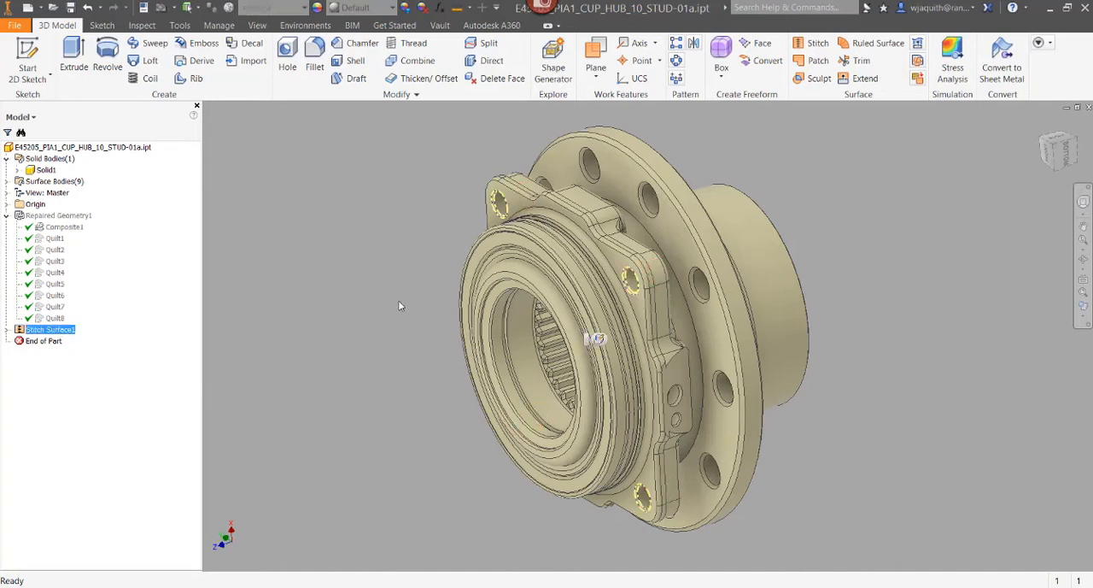
pyautogui.scroll(5, 457, 206)
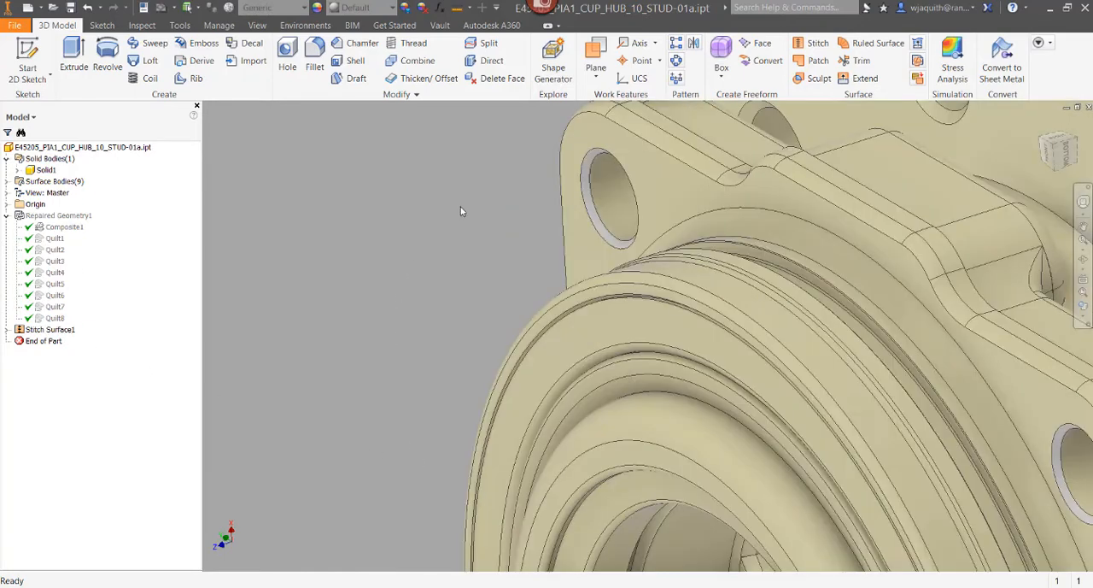
pyautogui.scroll(-3, 462, 207)
pyautogui.scroll(-5, 359, 291)
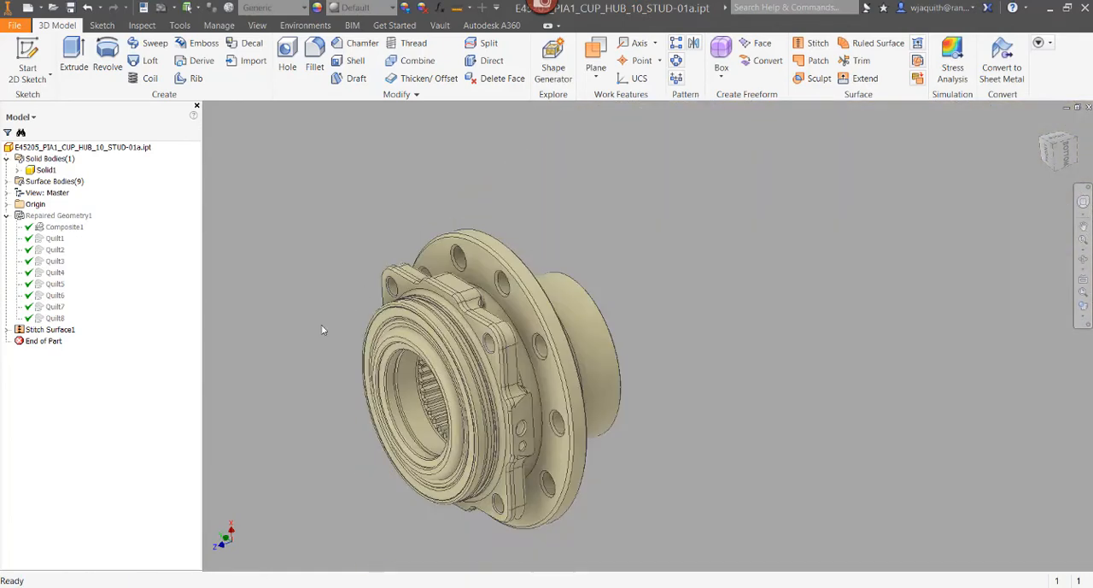
pyautogui.moveTo(319, 326); pyautogui.dragTo(390, 284, button='middle')
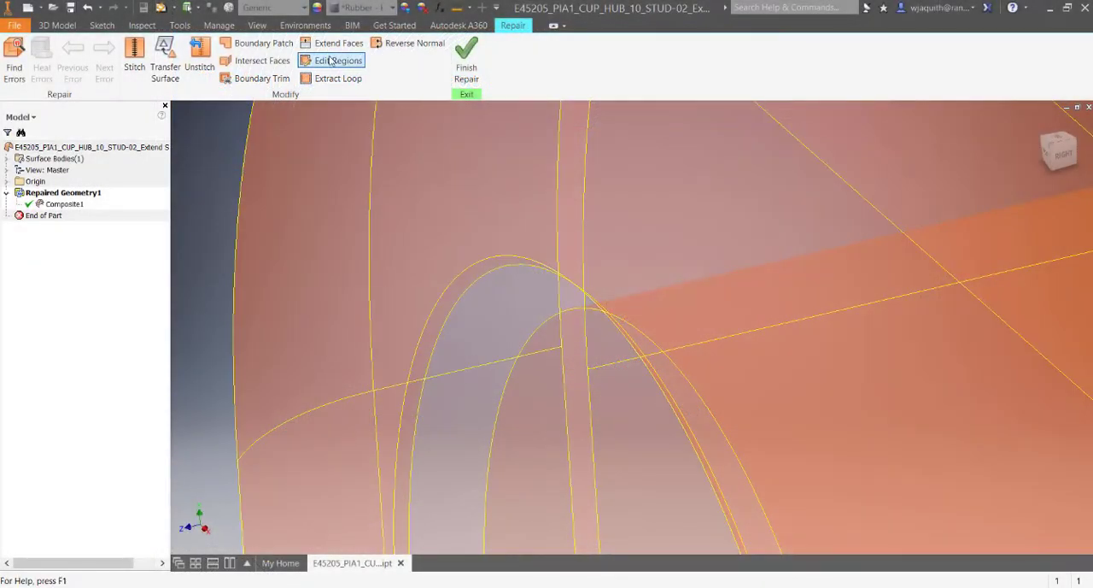
# - Extend the arched edge of the STUD-02 hub surface by 0.500 in with Extend Faces
pyautogui.click(338, 43)
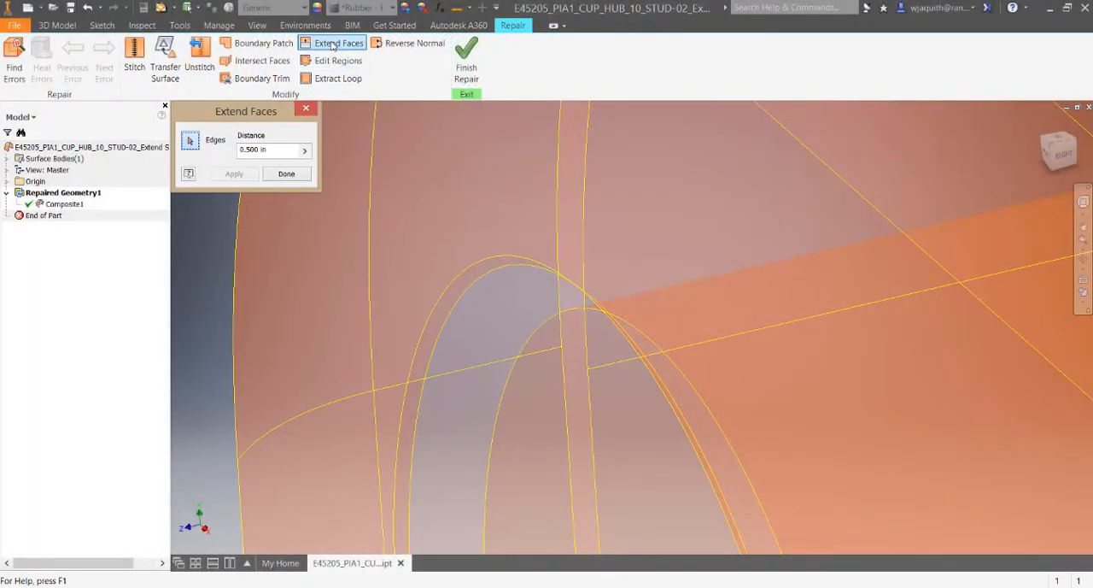
pyautogui.click(457, 304)
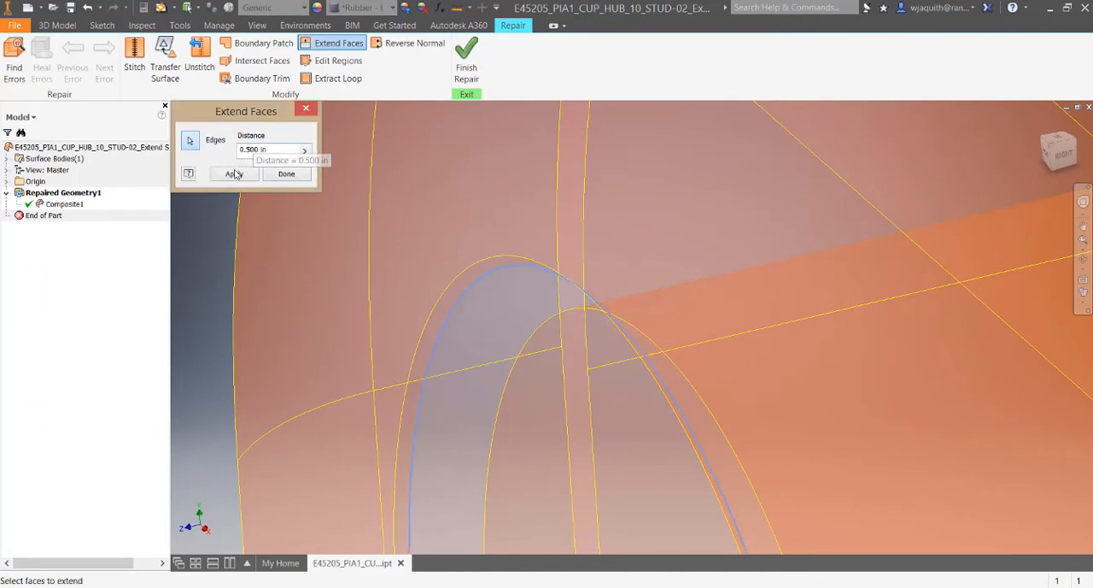
pyautogui.click(234, 173)
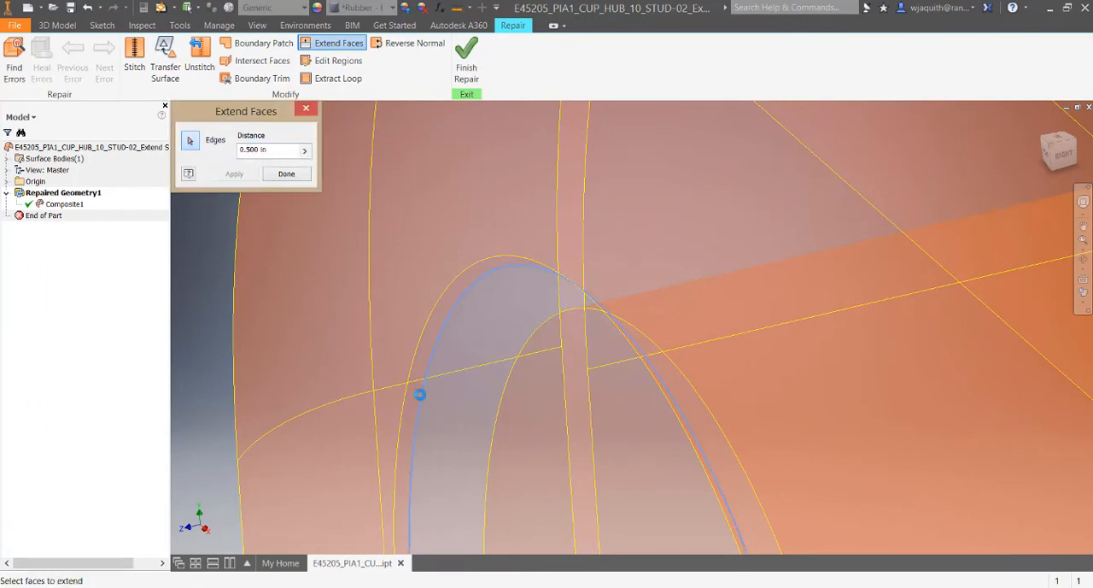
pyautogui.click(287, 173)
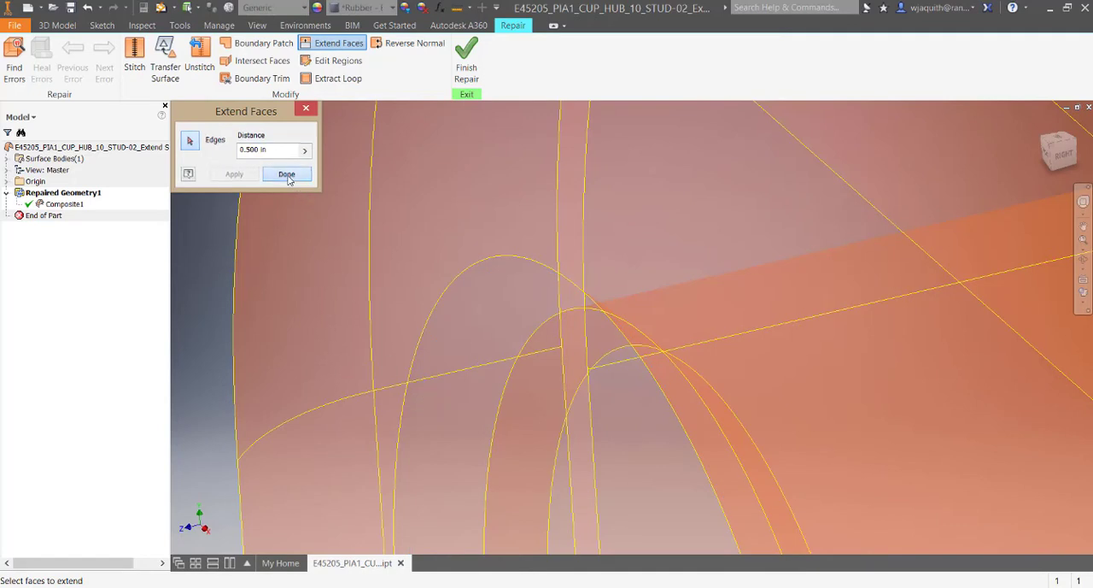
# - Boundary-trim the extended strip to the curved cutting edge, keeping the arched face
pyautogui.click(262, 79)
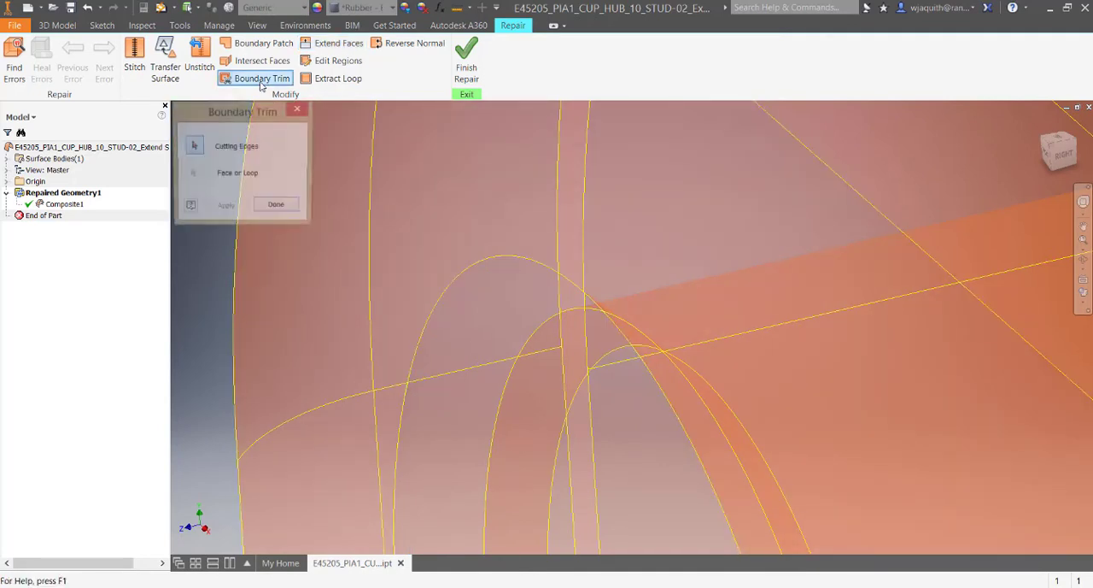
pyautogui.click(497, 393)
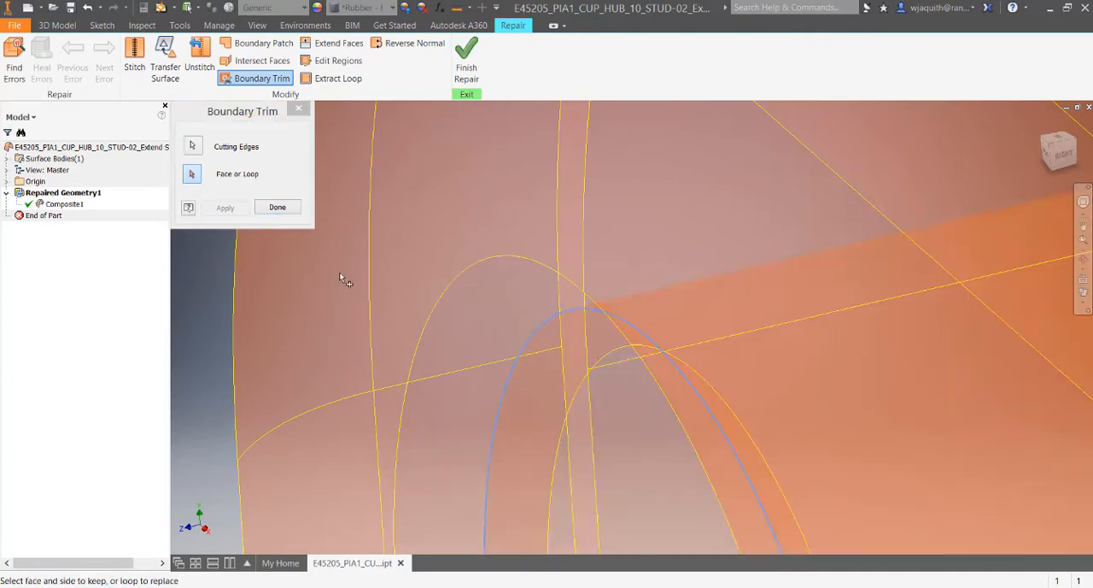
pyautogui.click(452, 398)
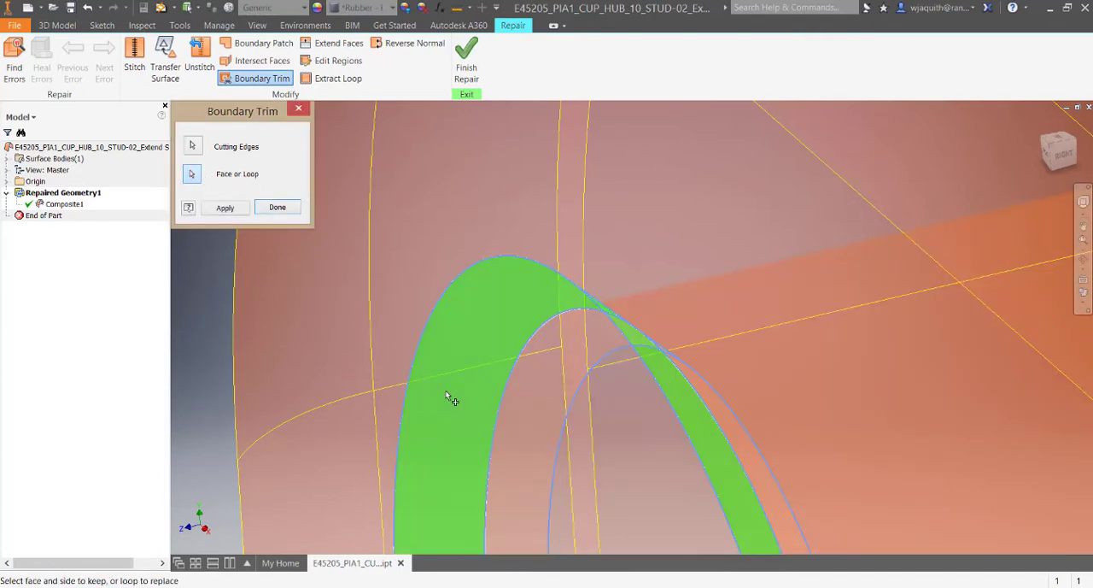
pyautogui.click(224, 207)
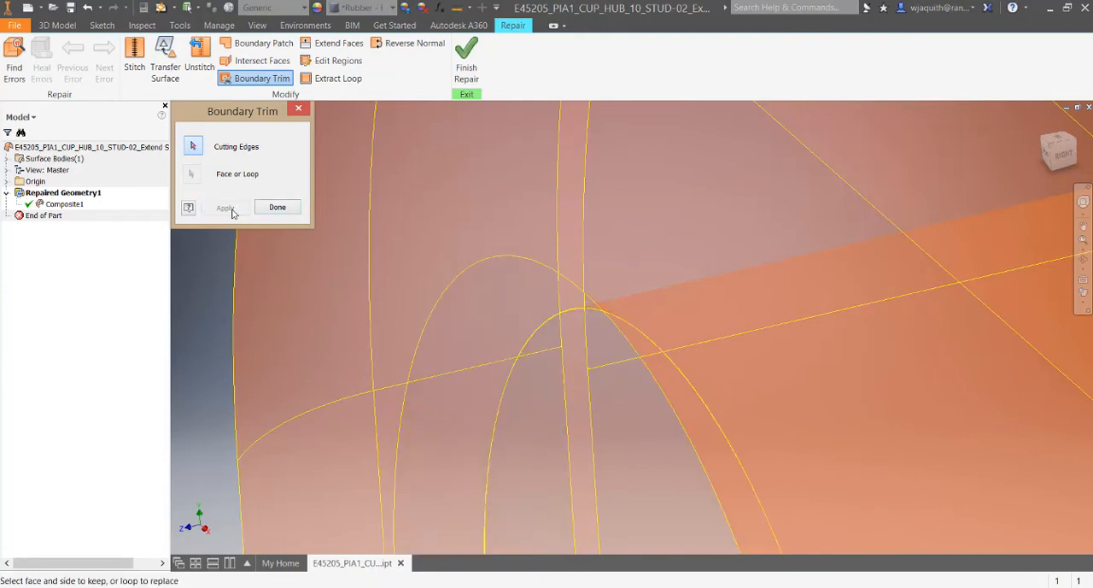
pyautogui.keyDown('shift'); pyautogui.moveTo(316, 411); pyautogui.dragTo(300, 247, button='middle'); pyautogui.keyUp('shift')
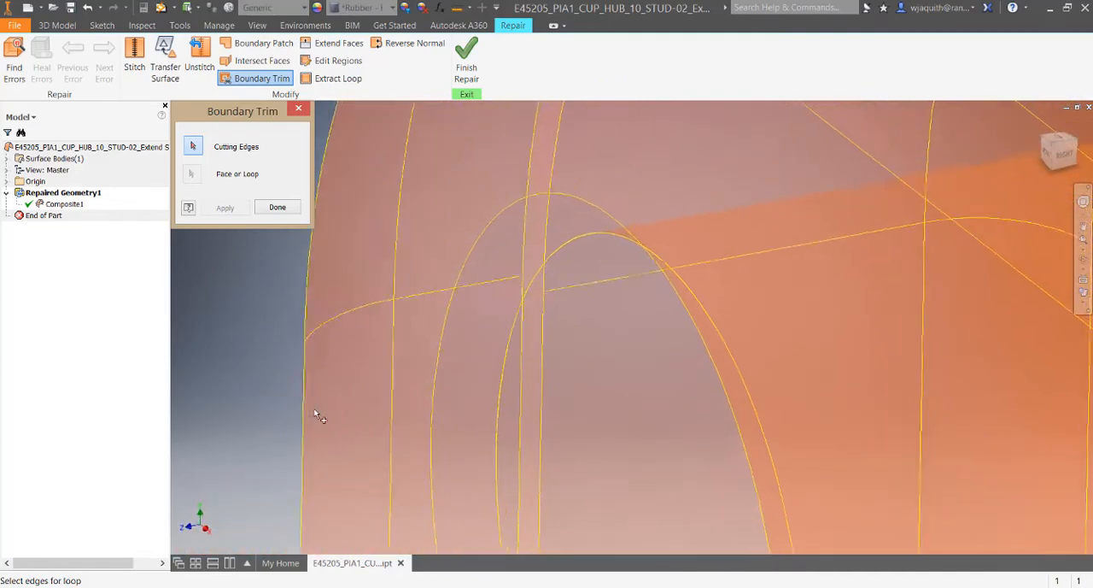
pyautogui.click(292, 212)
pyautogui.keyDown('shift'); pyautogui.moveTo(325, 299); pyautogui.dragTo(351, 395, button='middle'); pyautogui.keyUp('shift')
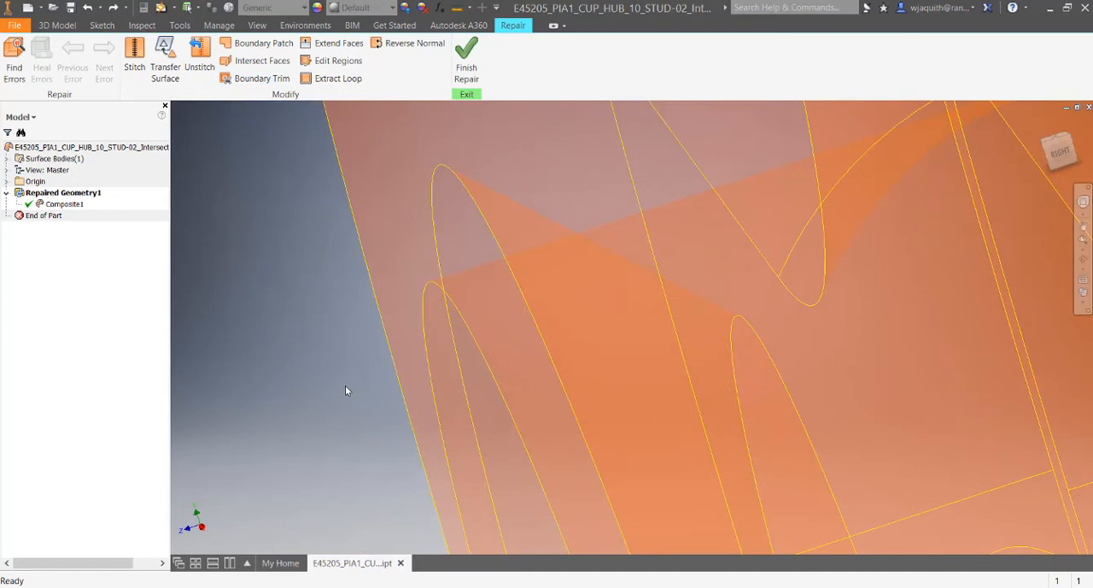
# - Intersect the two overlapping arched faces so they meet cleanly, then view the whole hub
pyautogui.press('F4')
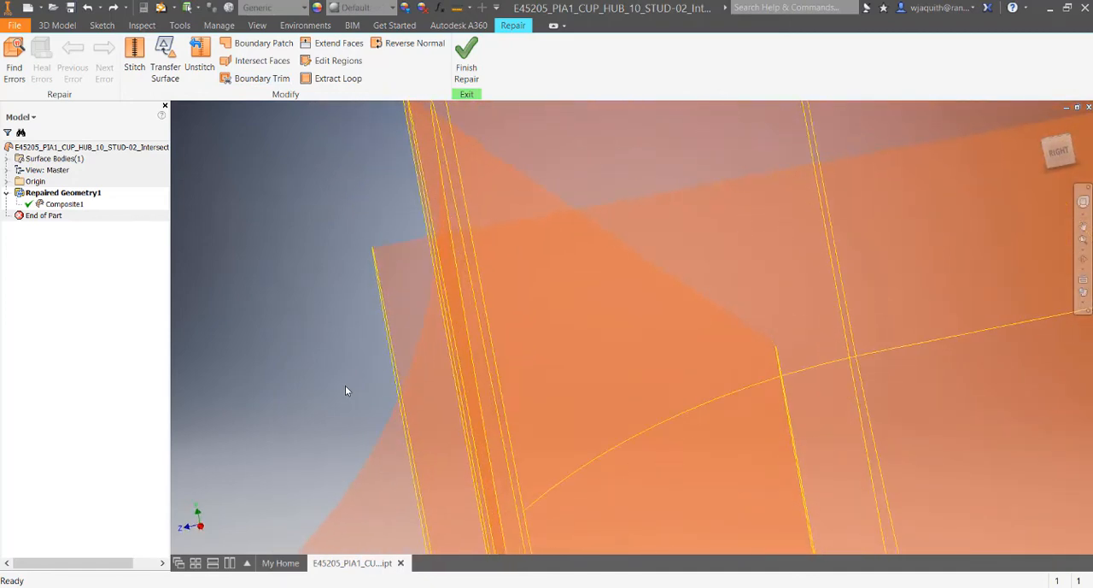
pyautogui.moveTo(345, 385)
pyautogui.keyDown('shift'); pyautogui.mouseDown(button='middle')
pyautogui.moveTo(331, 352)
pyautogui.moveTo(225, 385)
pyautogui.mouseUp(button='middle'); pyautogui.keyUp('shift')
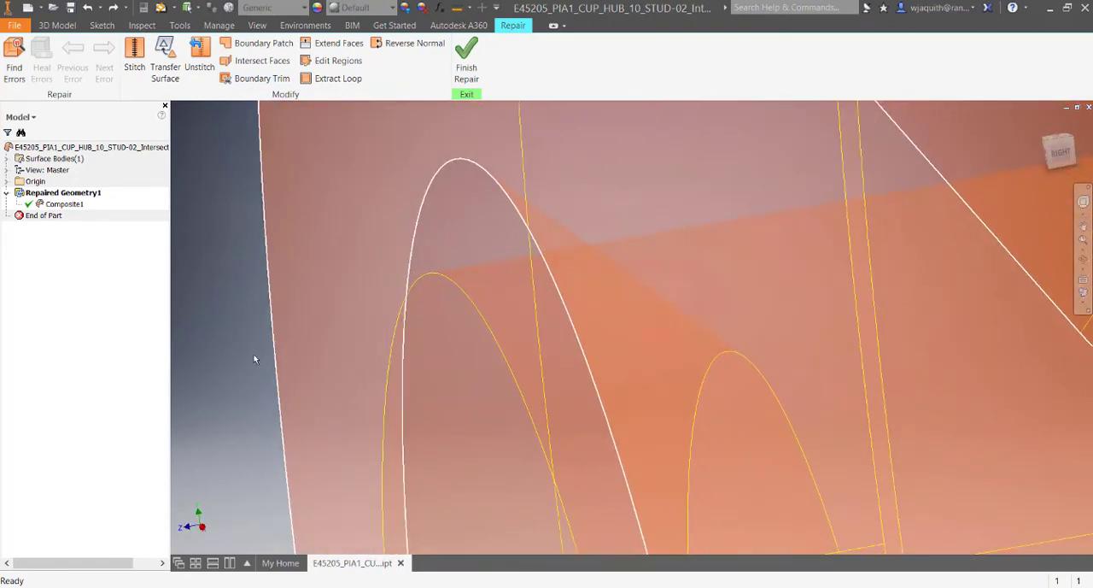
pyautogui.click(248, 62)
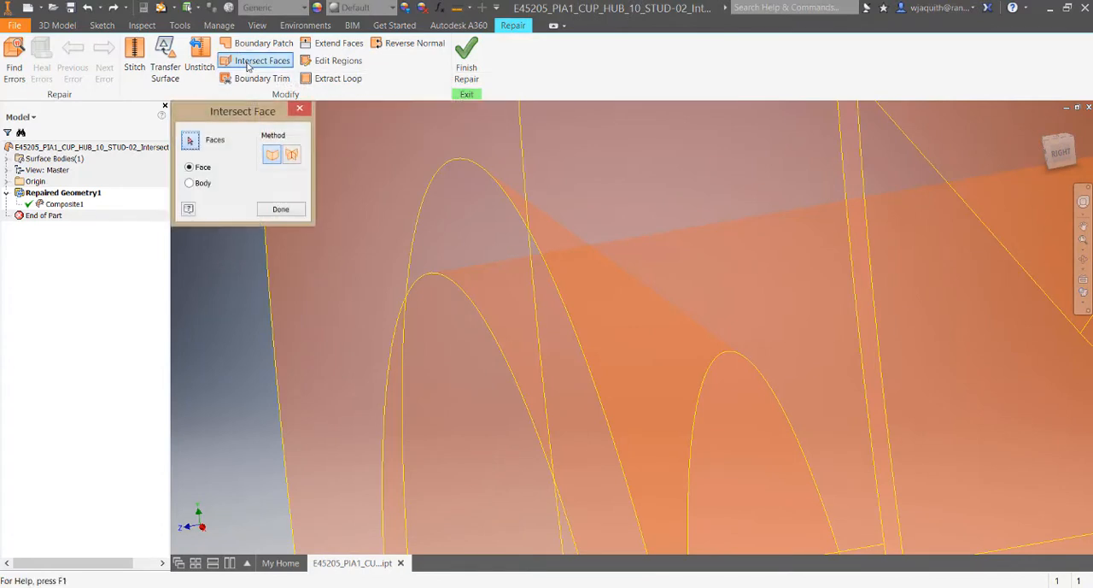
pyautogui.click(459, 218)
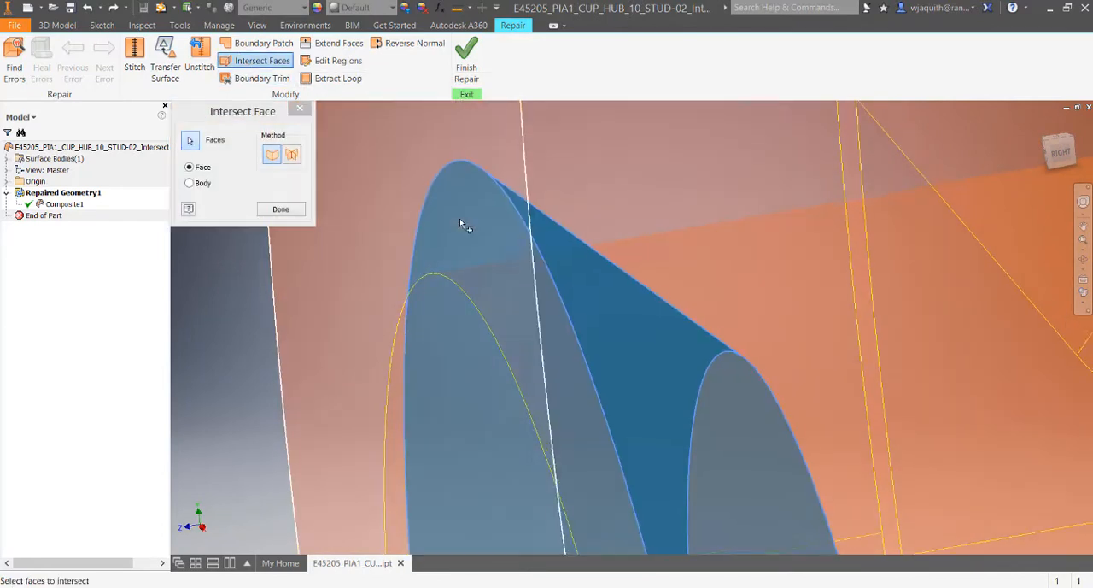
pyautogui.moveTo(478, 247)
pyautogui.keyDown('shift'); pyautogui.mouseDown(button='middle')
pyautogui.moveTo(541, 419)
pyautogui.moveTo(636, 438)
pyautogui.mouseUp(button='middle'); pyautogui.keyUp('shift')
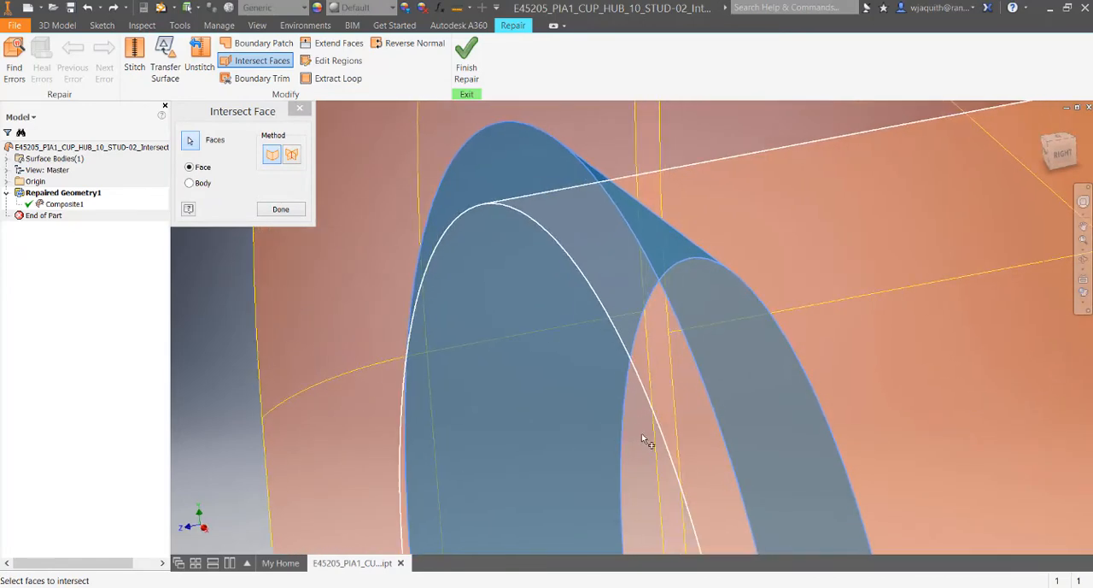
pyautogui.click(500, 457)
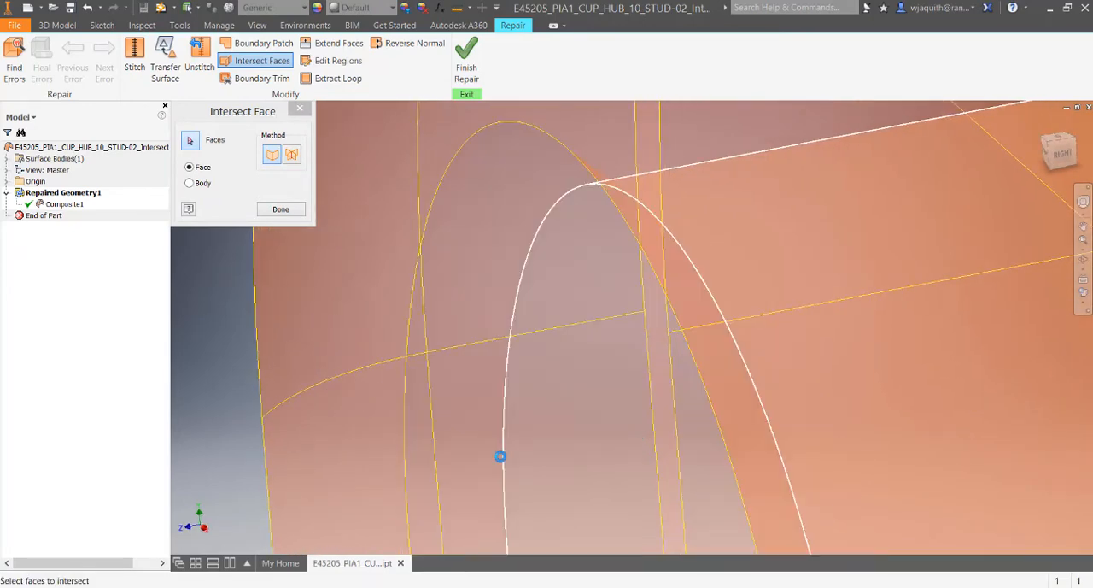
pyautogui.keyDown('shift'); pyautogui.moveTo(500, 457); pyautogui.dragTo(536, 282, button='middle'); pyautogui.keyUp('shift')
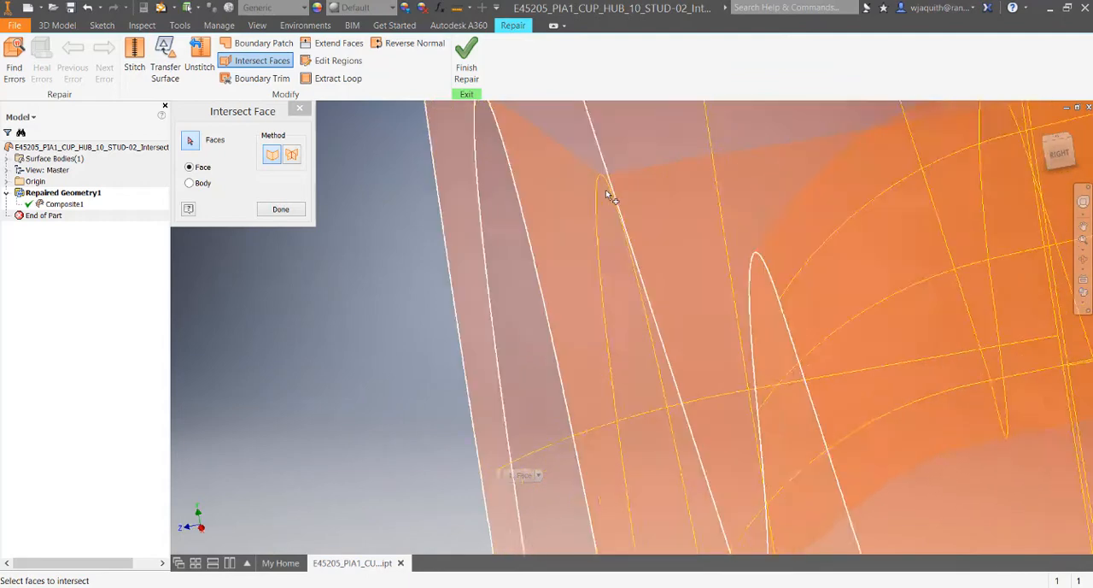
pyautogui.scroll(5, 606, 190)
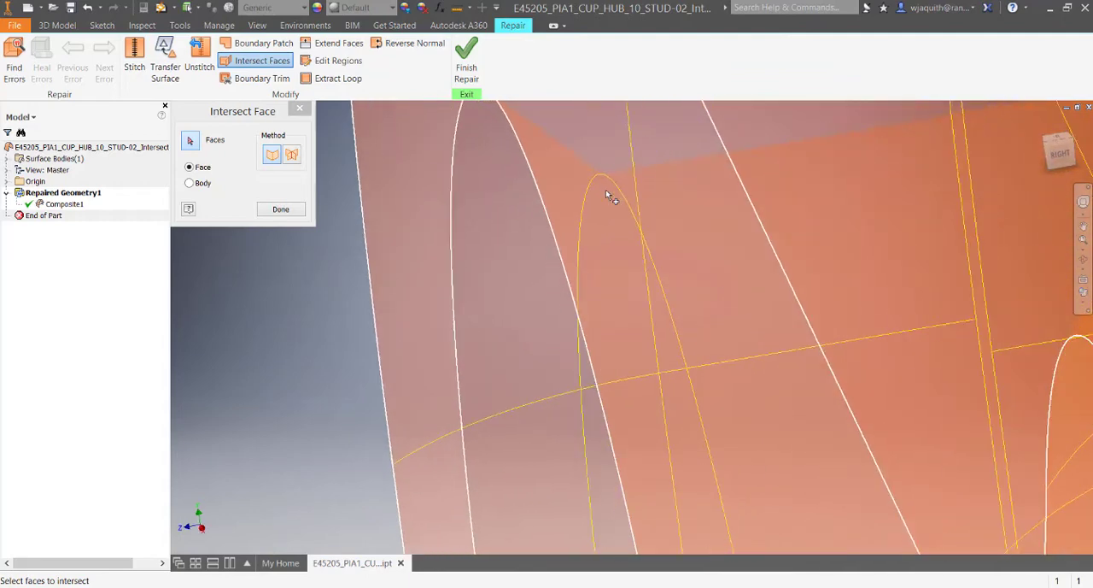
pyautogui.click(281, 209)
pyautogui.keyDown('shift'); pyautogui.moveTo(299, 316); pyautogui.dragTo(299, 321, button='middle'); pyautogui.keyUp('shift')
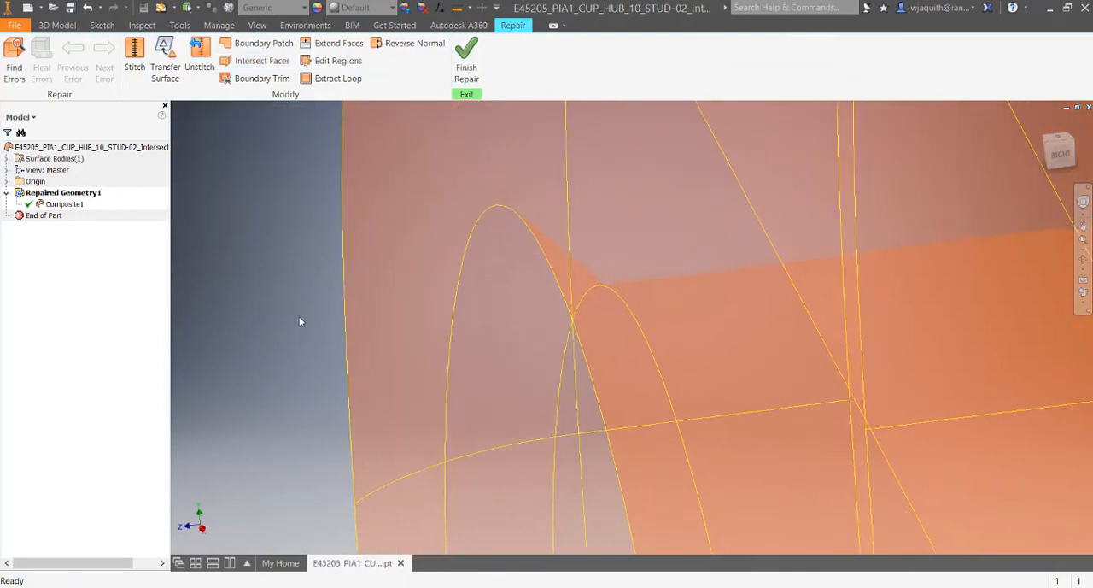
pyautogui.scroll(-6, 299, 321)
pyautogui.scroll(-3, 547, 198)
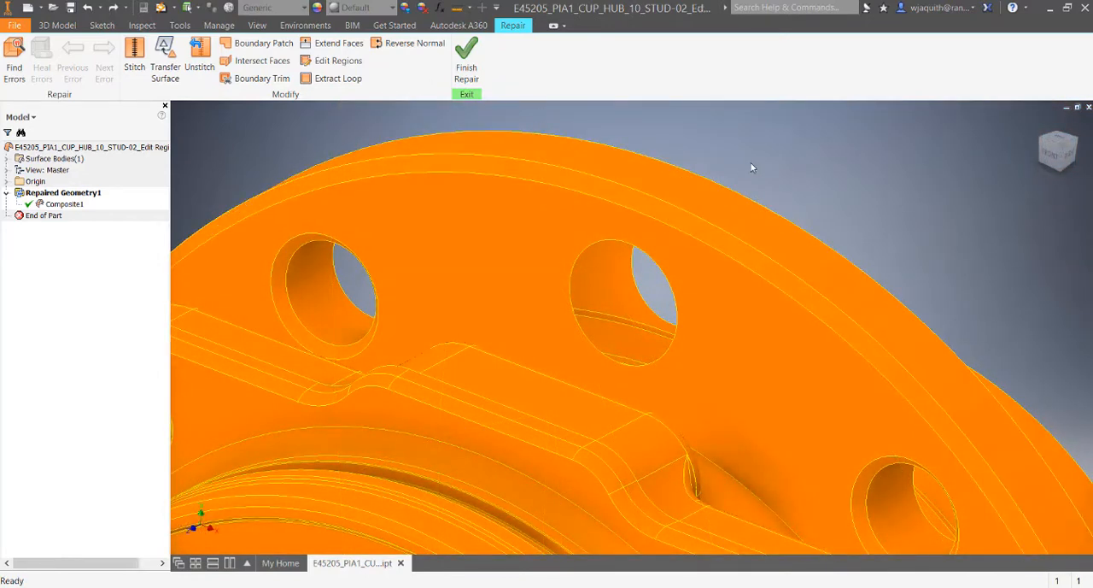
pyautogui.scroll(-2, 751, 166)
pyautogui.keyDown('shift'); pyautogui.moveTo(752, 167); pyautogui.dragTo(753, 165, button='middle'); pyautogui.keyUp('shift')
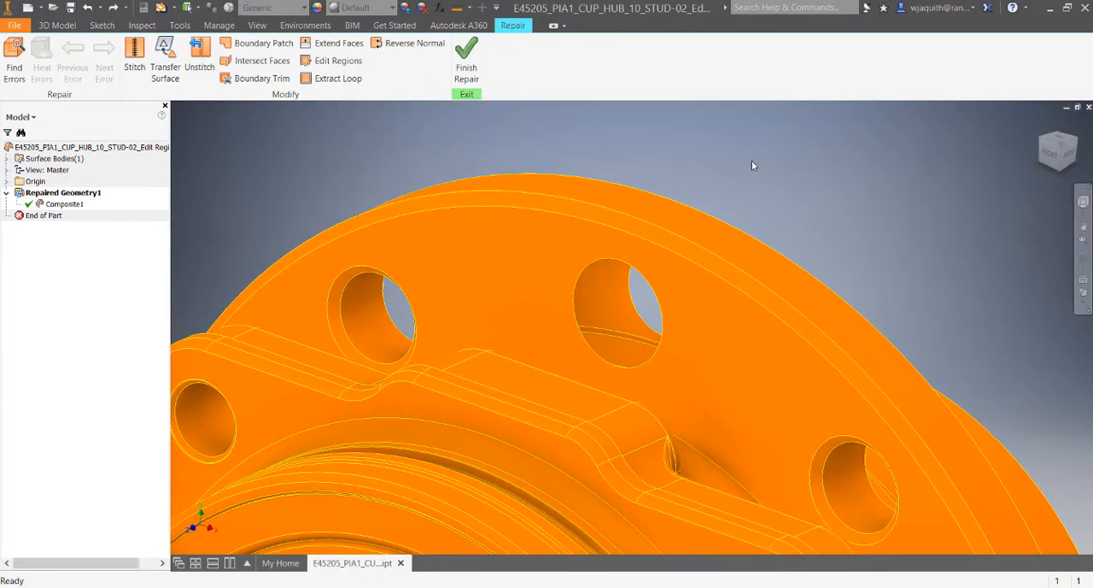
# - Edit face regions for the bolt hole and the flat flange face with Edit Regions
pyautogui.click(337, 60)
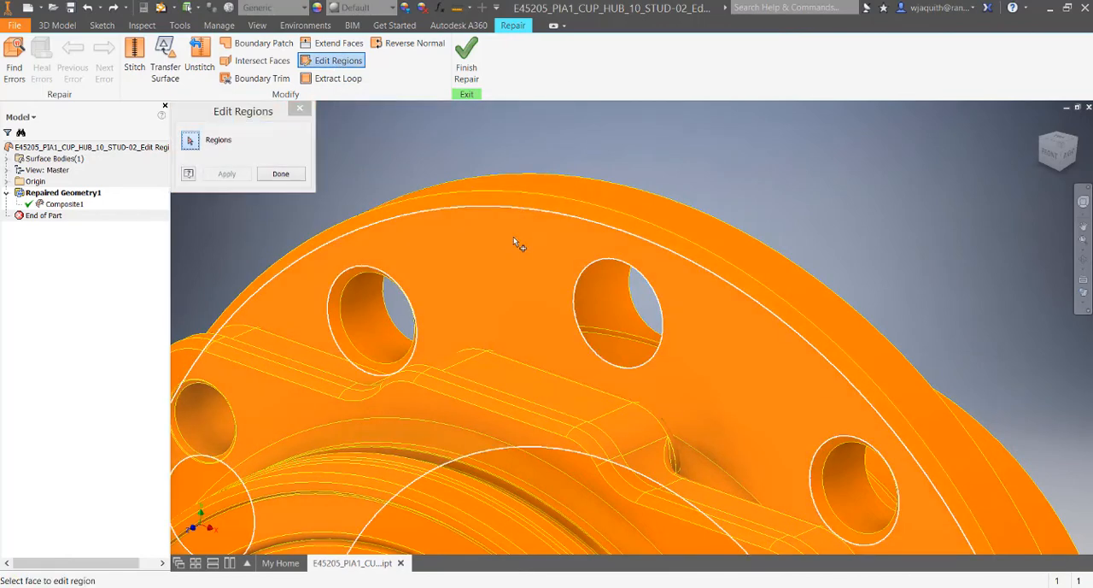
pyautogui.click(587, 274)
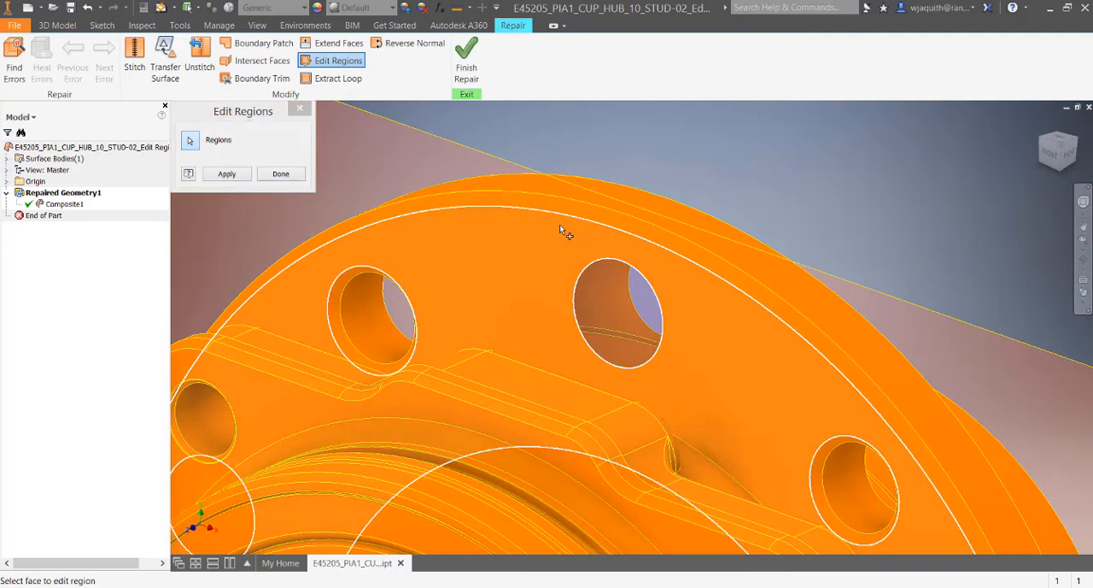
pyautogui.moveTo(560, 226)
pyautogui.keyDown('shift'); pyautogui.mouseDown(button='middle')
pyautogui.moveTo(681, 160)
pyautogui.moveTo(381, 154)
pyautogui.mouseUp(button='middle'); pyautogui.keyUp('shift')
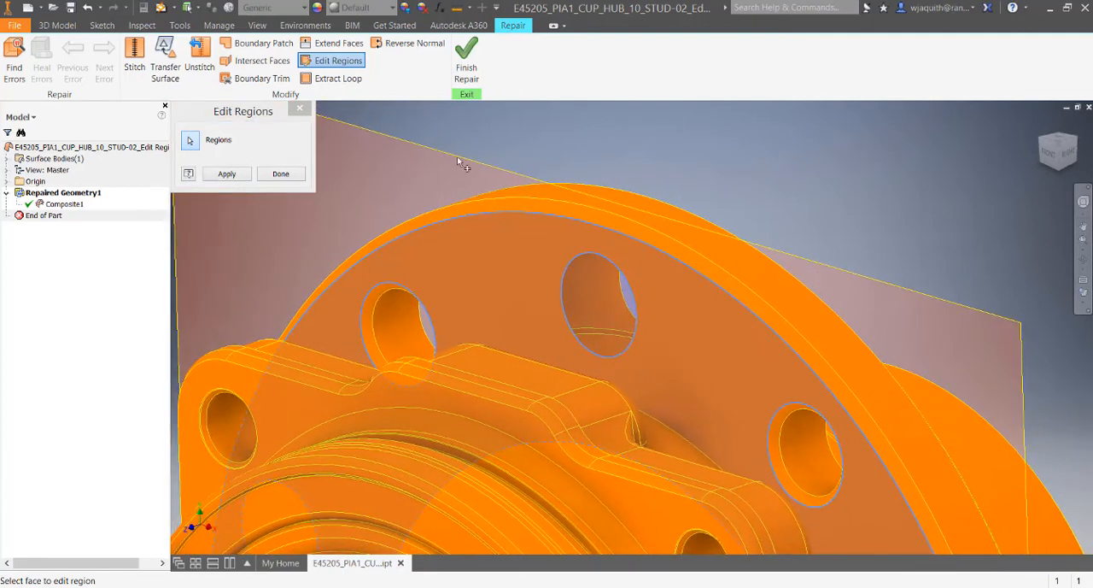
pyautogui.click(226, 173)
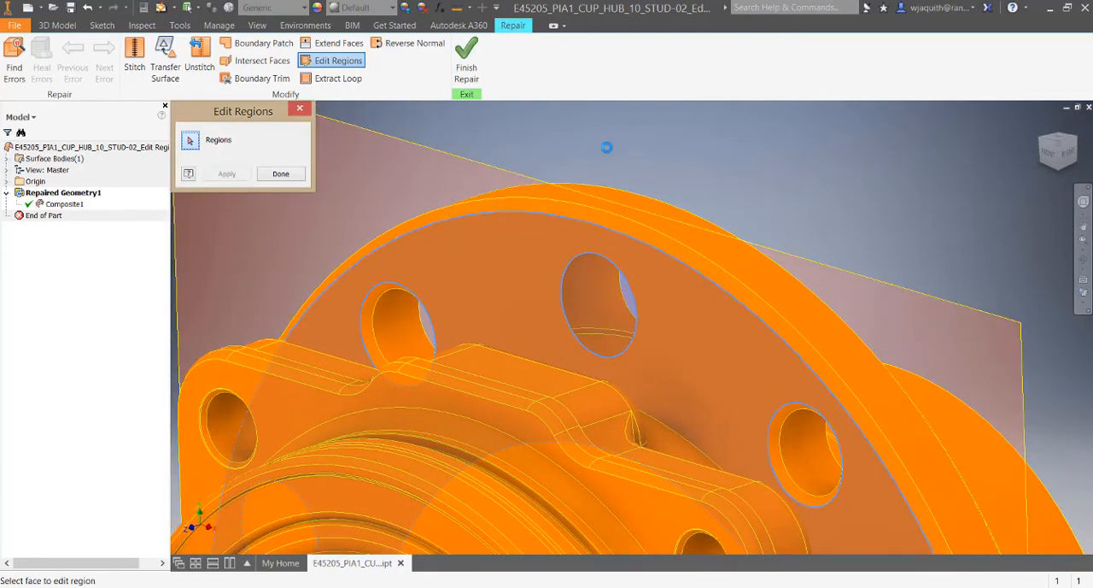
pyautogui.keyDown('shift'); pyautogui.moveTo(607, 148); pyautogui.dragTo(621, 150, button='middle'); pyautogui.keyUp('shift')
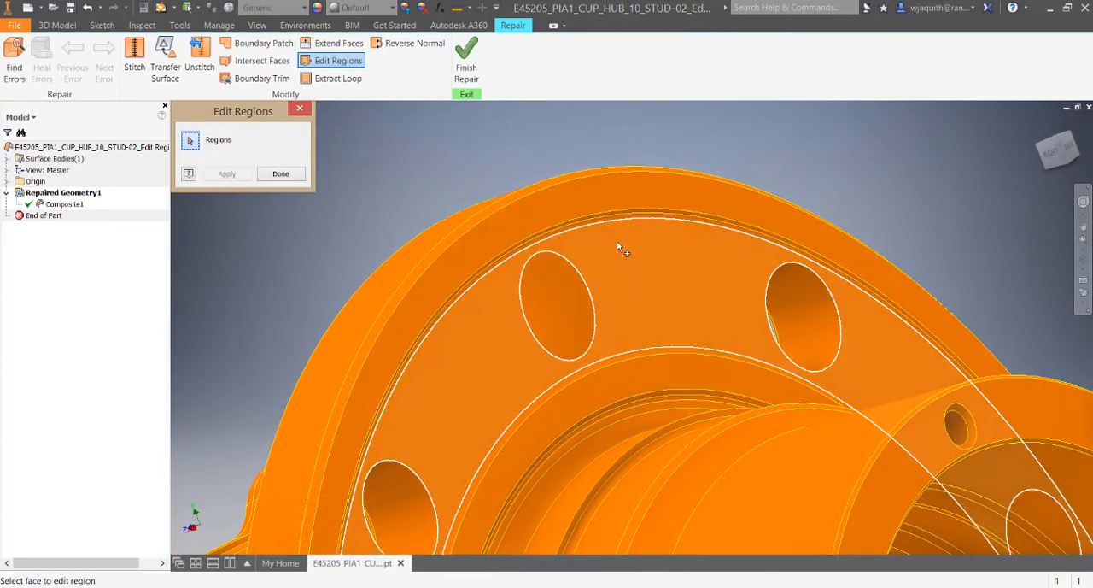
pyautogui.click(623, 256)
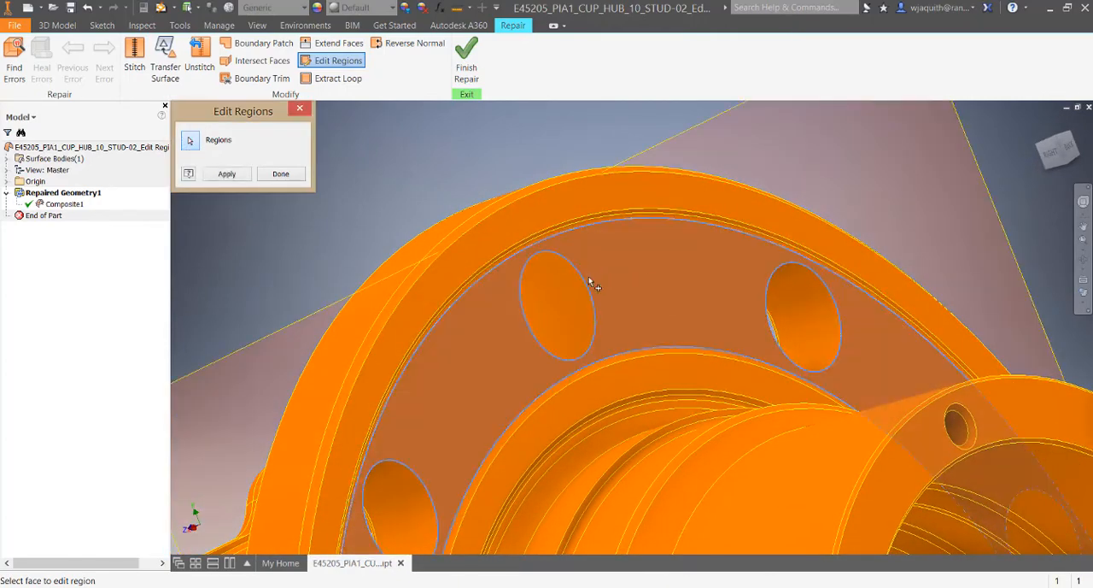
pyautogui.click(589, 284)
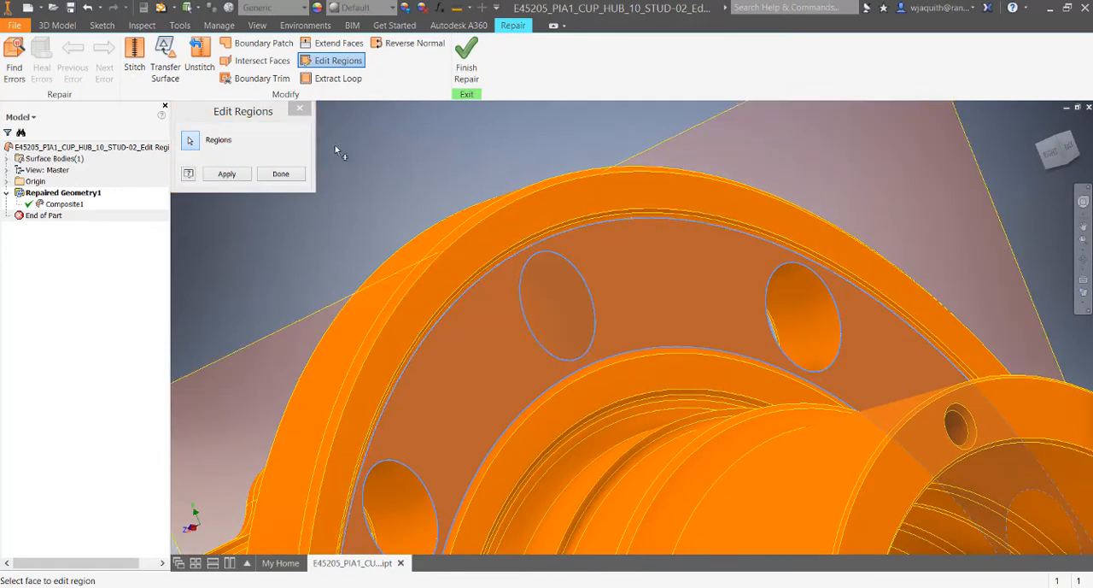
pyautogui.click(226, 174)
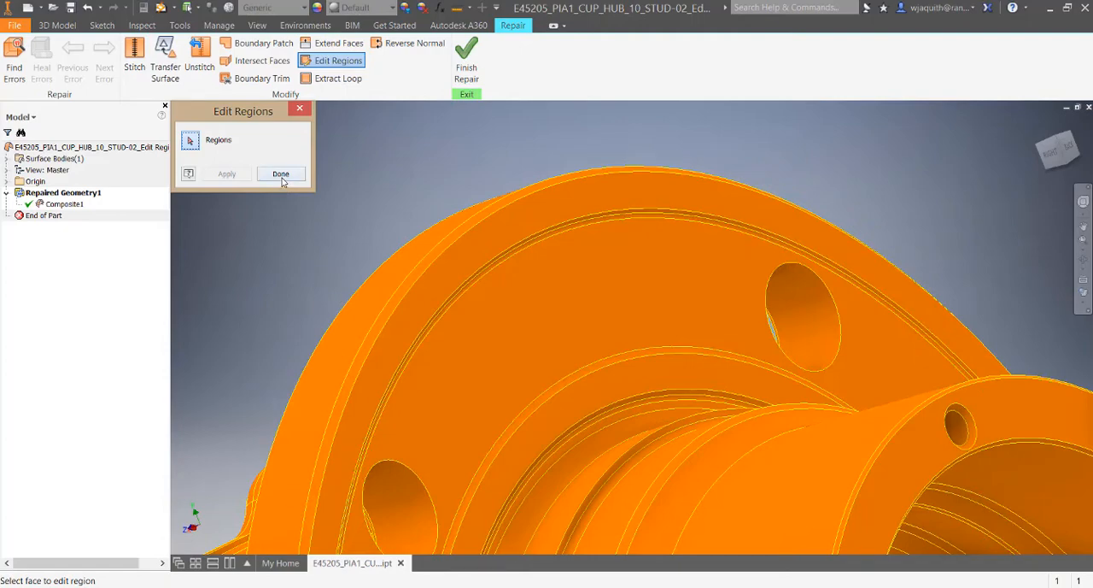
pyautogui.click(281, 173)
pyautogui.keyDown('shift'); pyautogui.moveTo(440, 157); pyautogui.dragTo(502, 153, button='middle'); pyautogui.keyUp('shift')
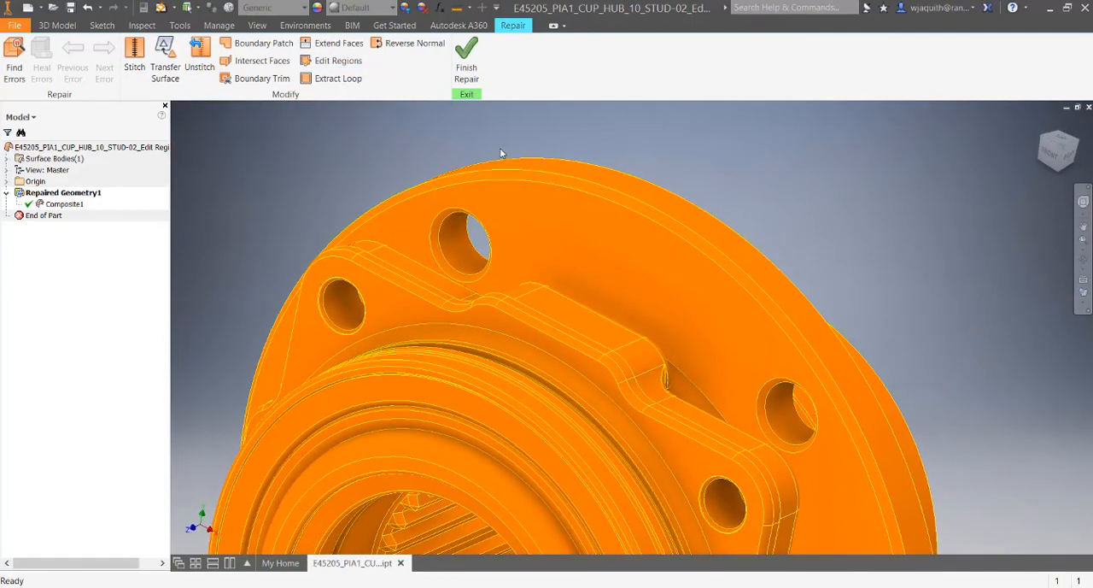
# - Finish the repair and re-enter Repaired Geometry1 for further work
pyautogui.click(466, 64)
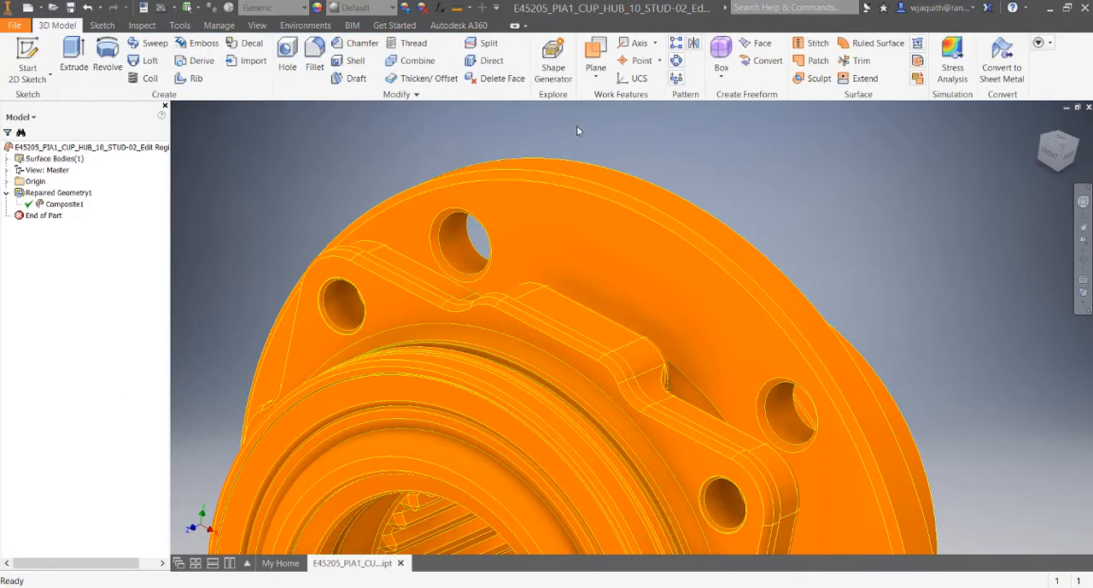
pyautogui.doubleClick(272, 237)
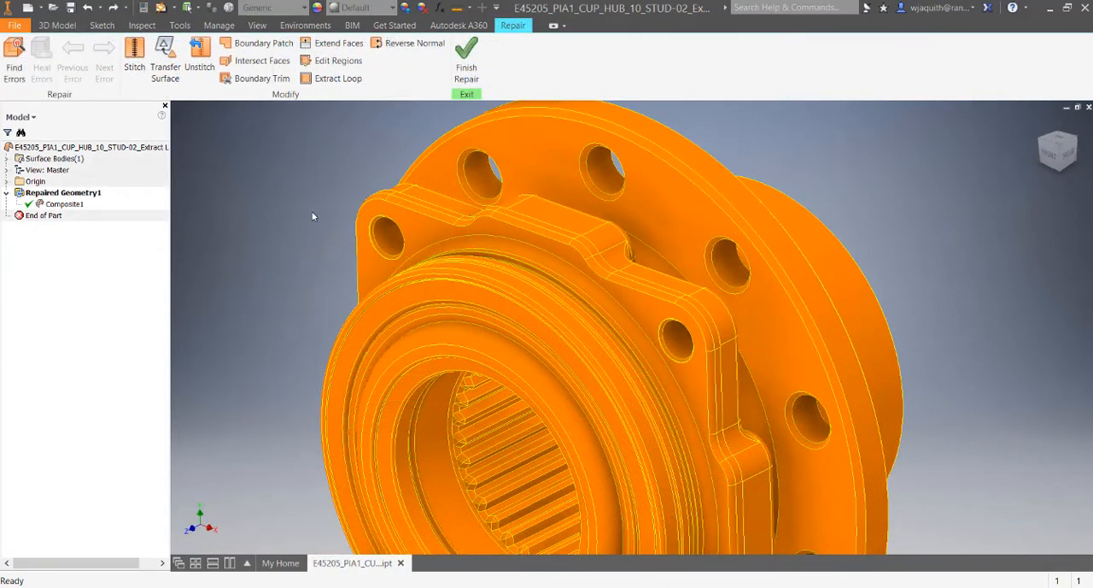
# - Extract the edge loop around the mounting flange and bolt holes into 3D Sketch1
pyautogui.click(331, 79)
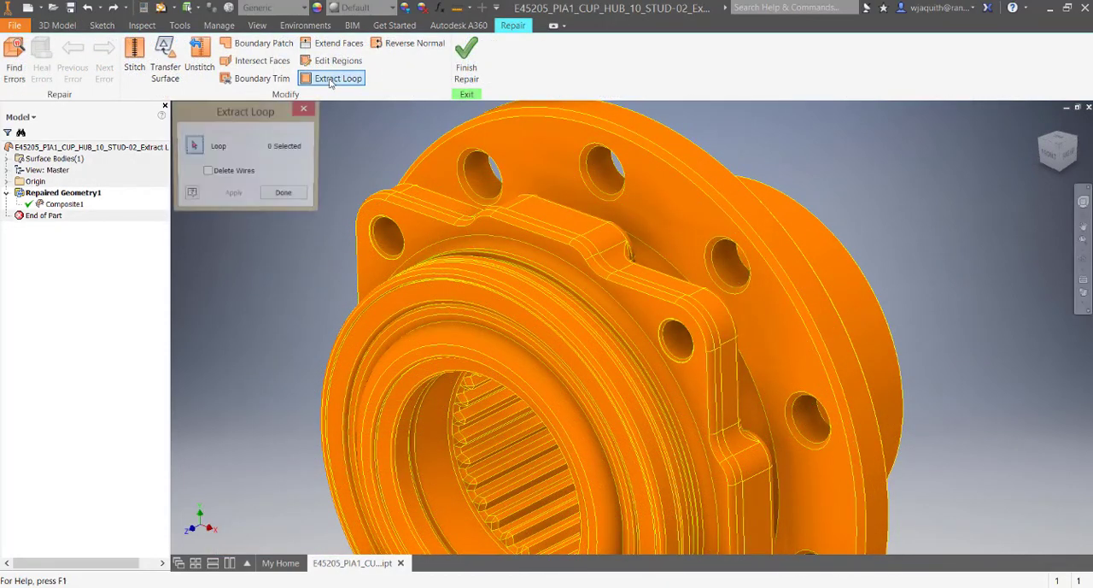
pyautogui.click(419, 227)
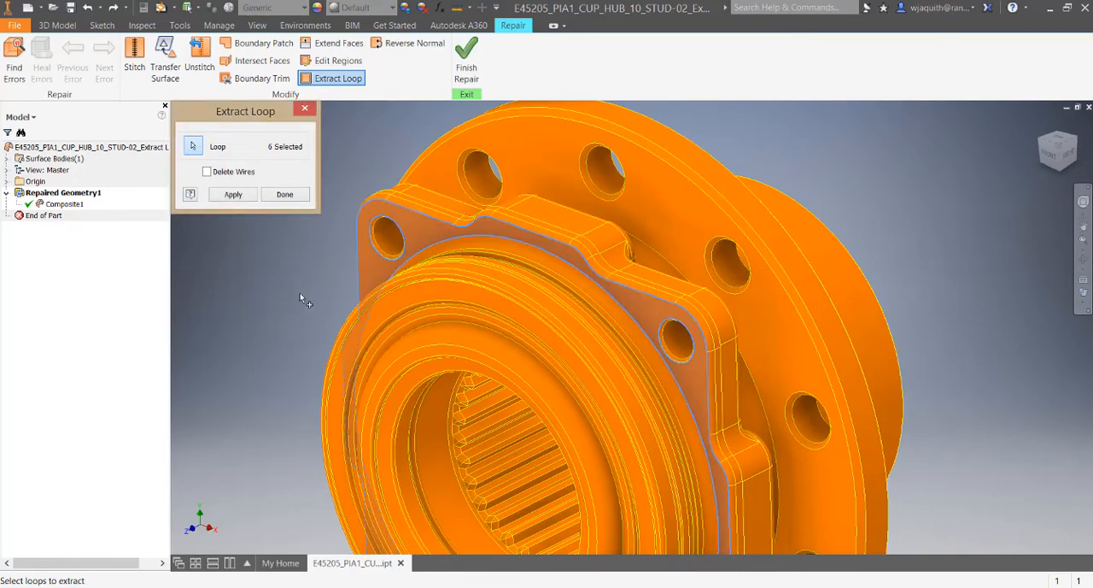
pyautogui.keyDown('shift'); pyautogui.moveTo(303, 299); pyautogui.dragTo(290, 269, button='middle'); pyautogui.keyUp('shift')
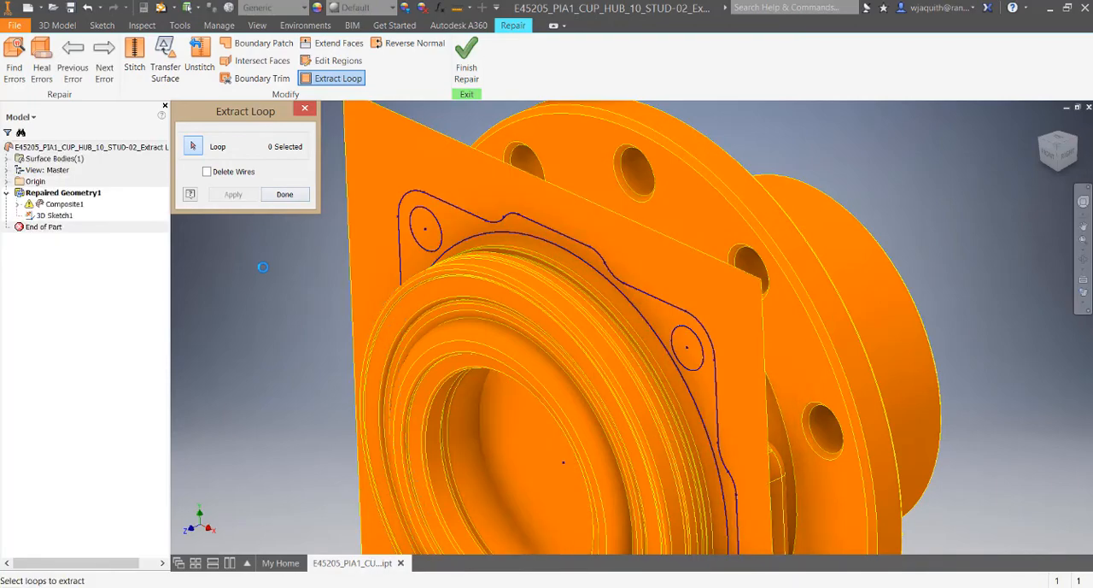
pyautogui.press('F6')
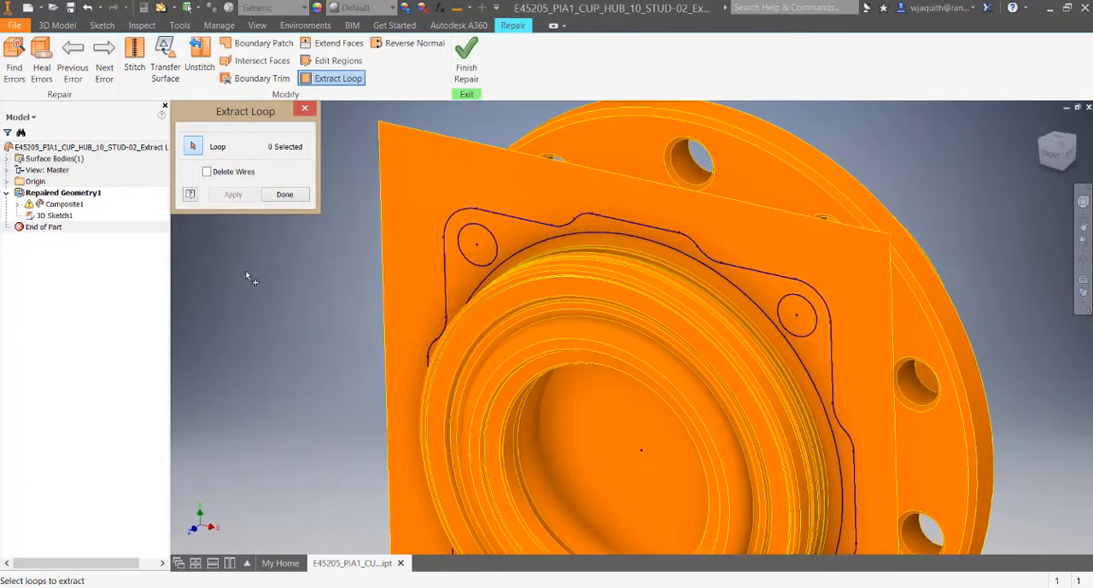
pyautogui.click(285, 194)
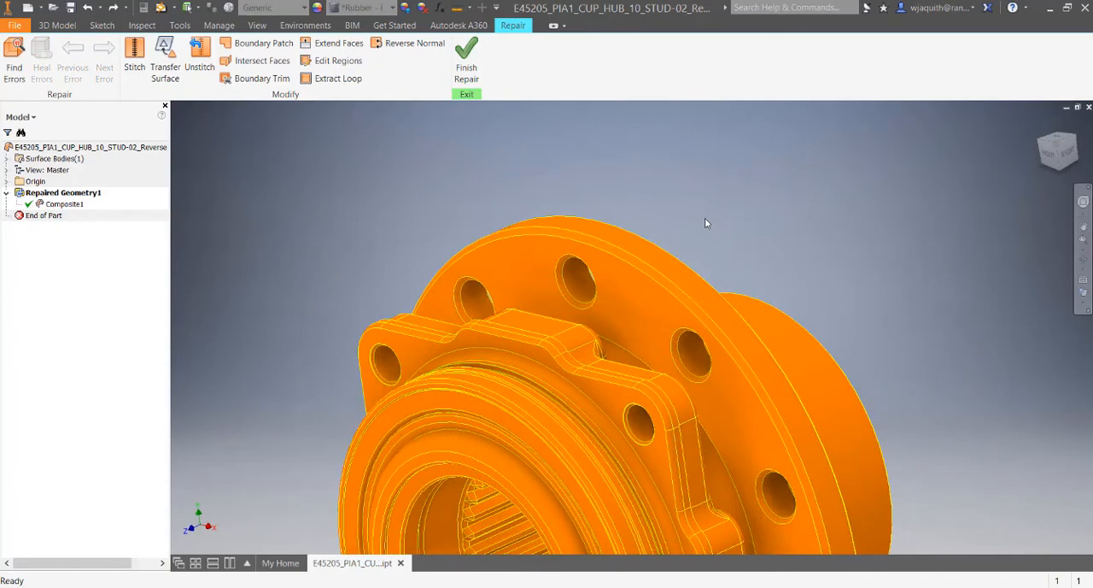
pyautogui.scroll(4, 705, 223)
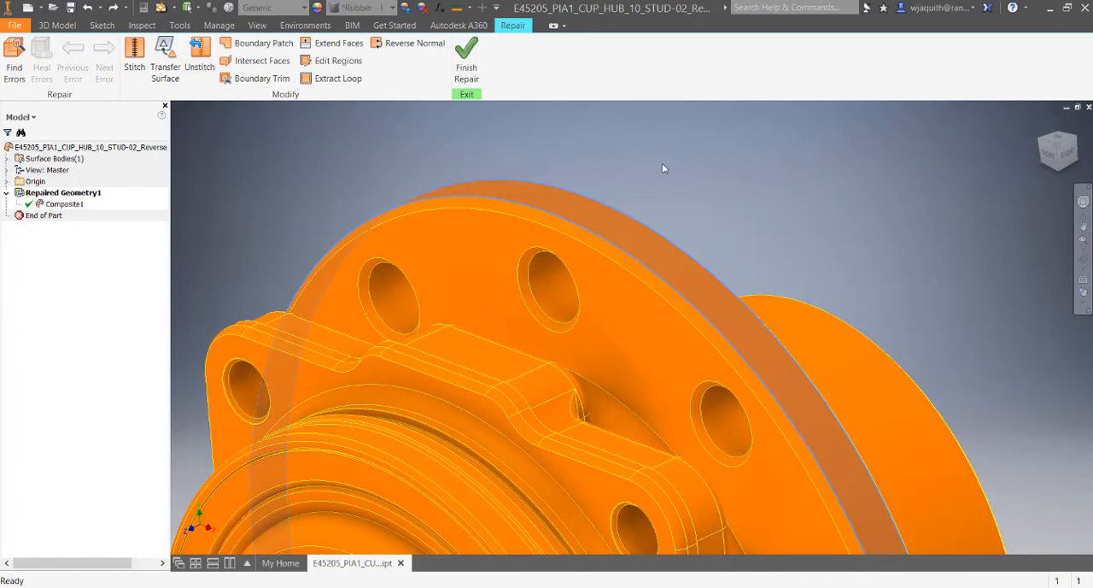
# - Reverse the normal of the inside-out face on the flange's outer rim
pyautogui.click(408, 44)
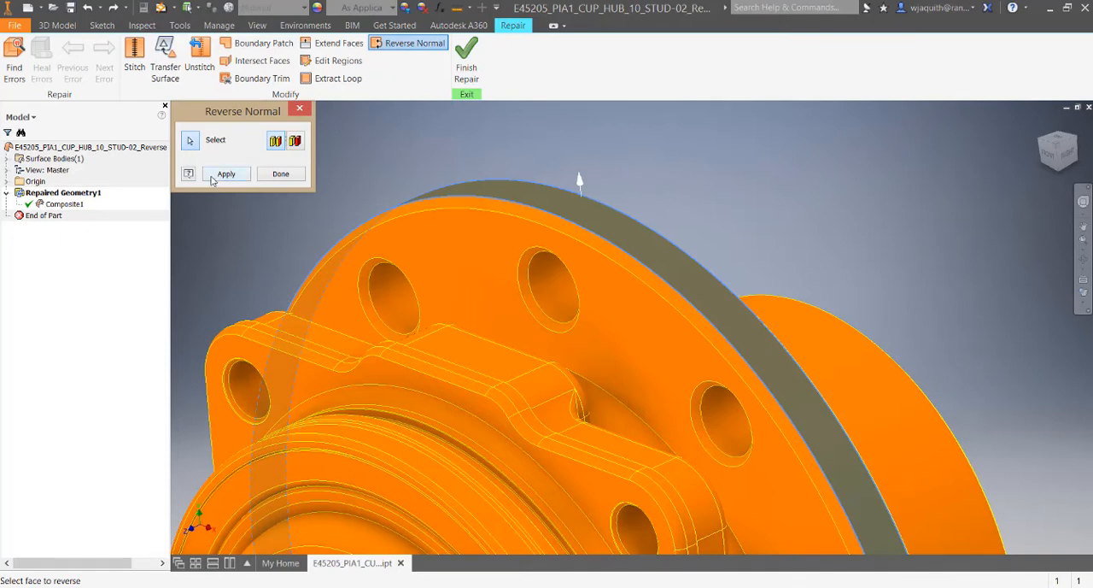
pyautogui.click(226, 174)
pyautogui.click(281, 175)
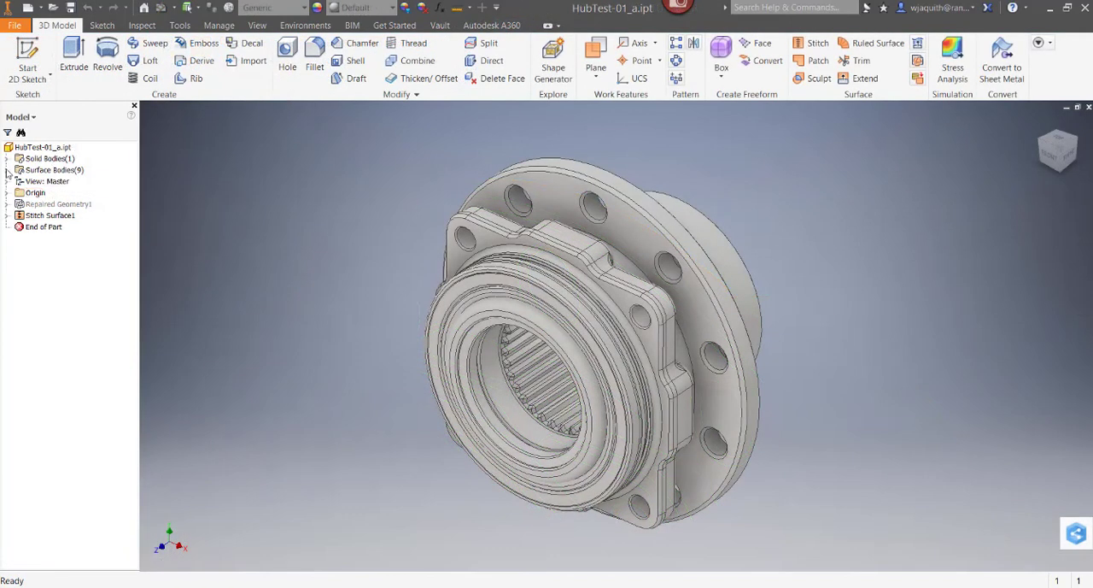
# - Expand Surface Bodies, Repaired Geometry1 and Stitch Surface1 quilts, then bring up the File commands
pyautogui.click(8, 170)
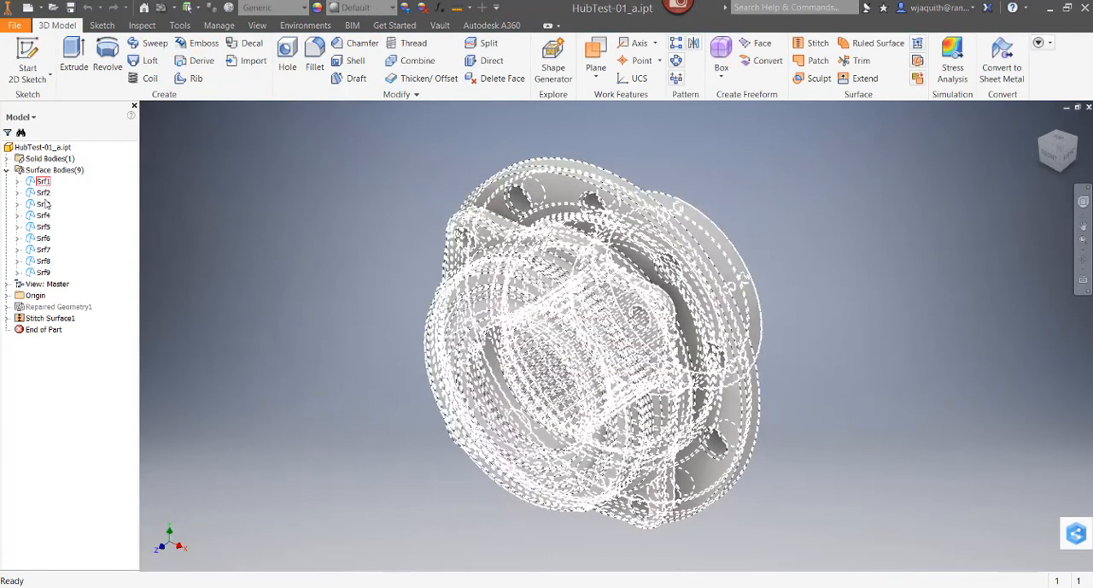
pyautogui.click(7, 306)
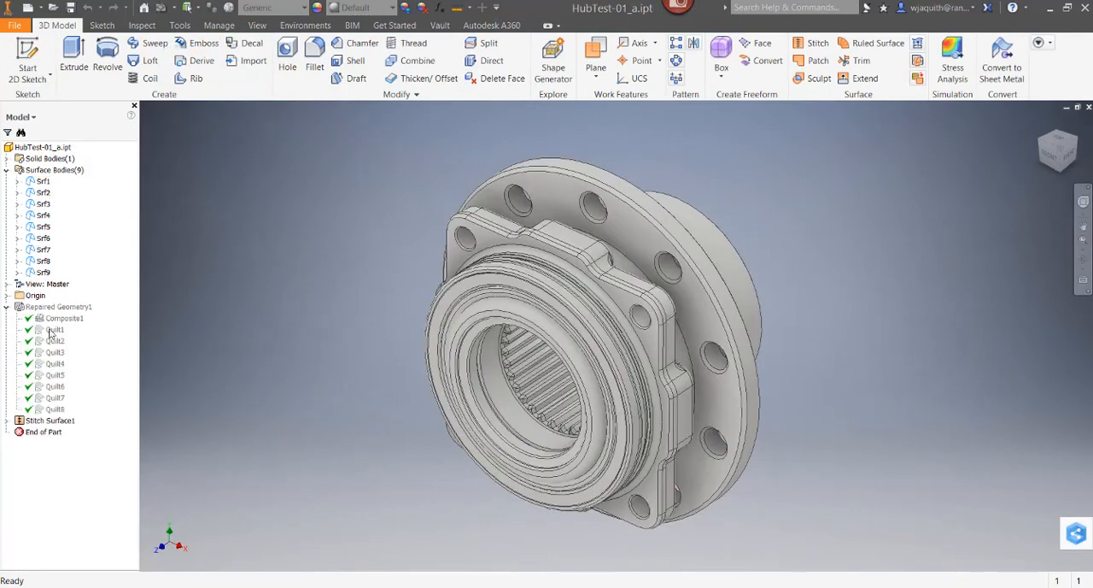
pyautogui.click(7, 420)
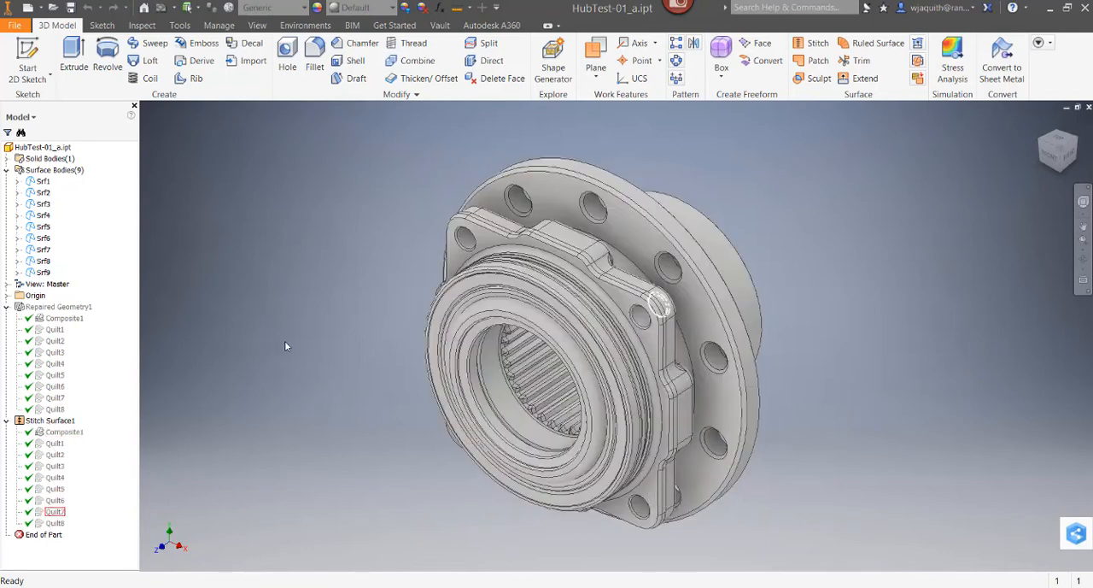
pyautogui.click(14, 24)
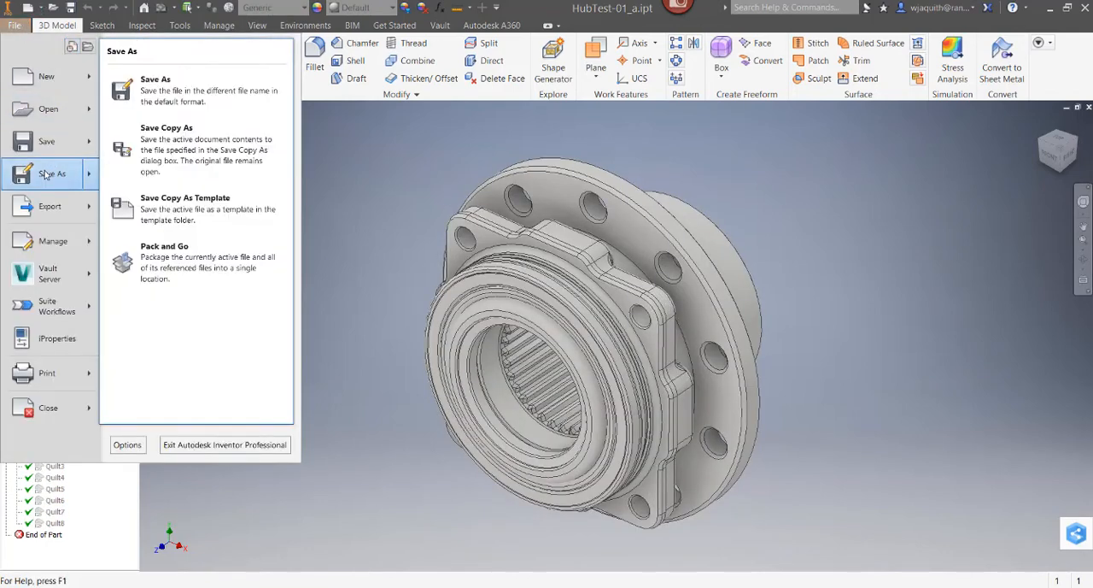
pyautogui.moveTo(50, 207)
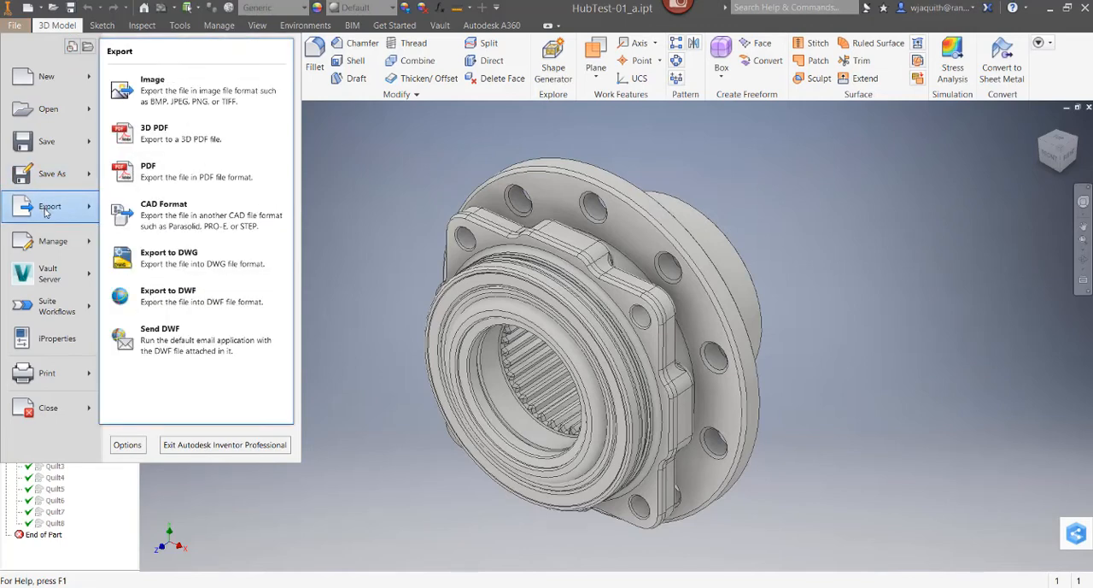
# - Export the hub via CAD Format as Parasolid Binary HubTest-01_b.x_b, replacing the existing file
pyautogui.click(153, 213)
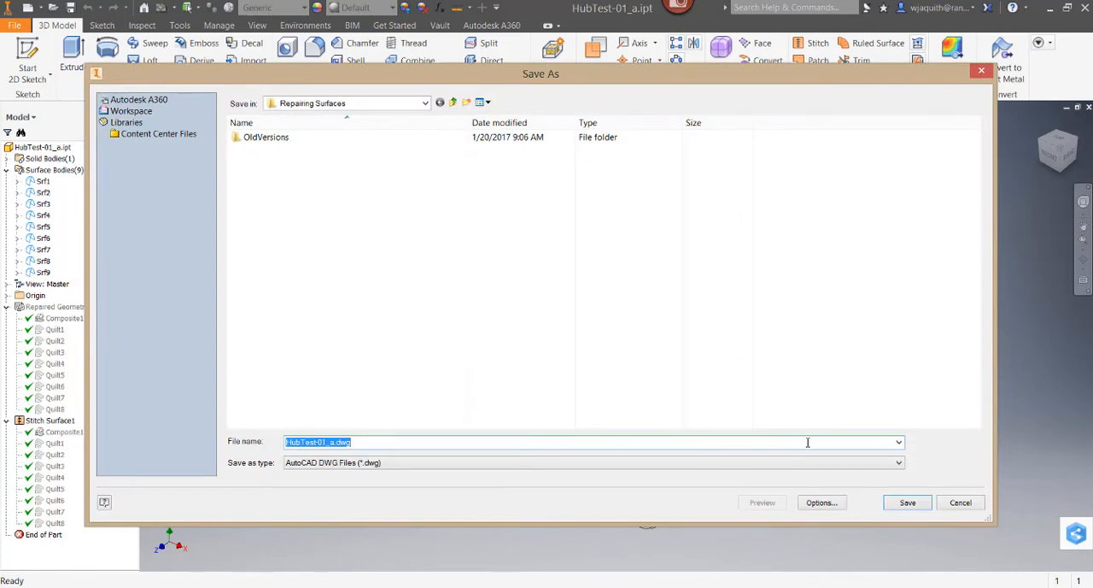
pyautogui.click(899, 462)
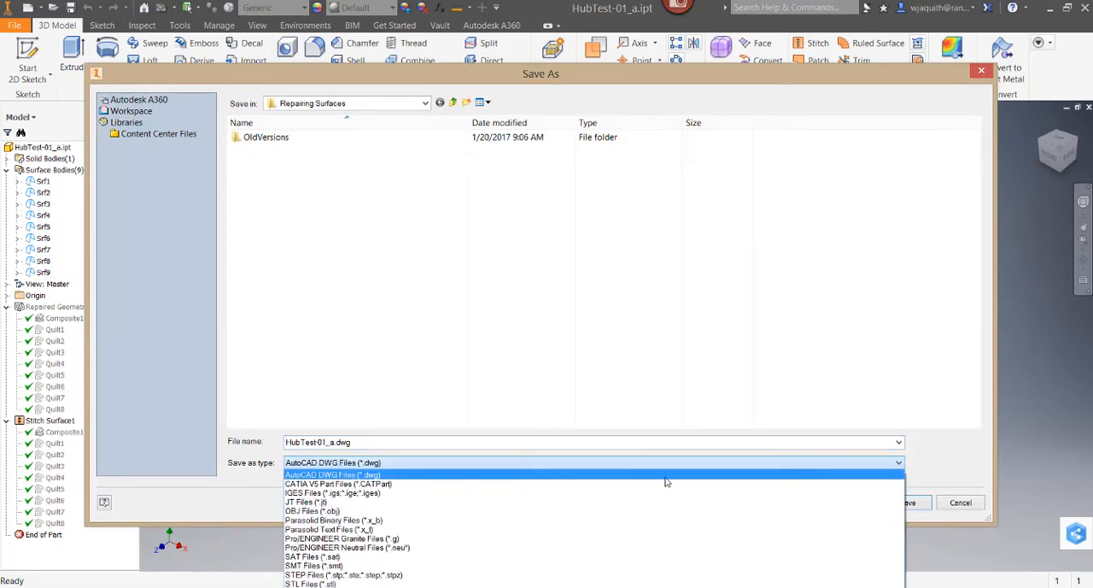
pyautogui.click(393, 520)
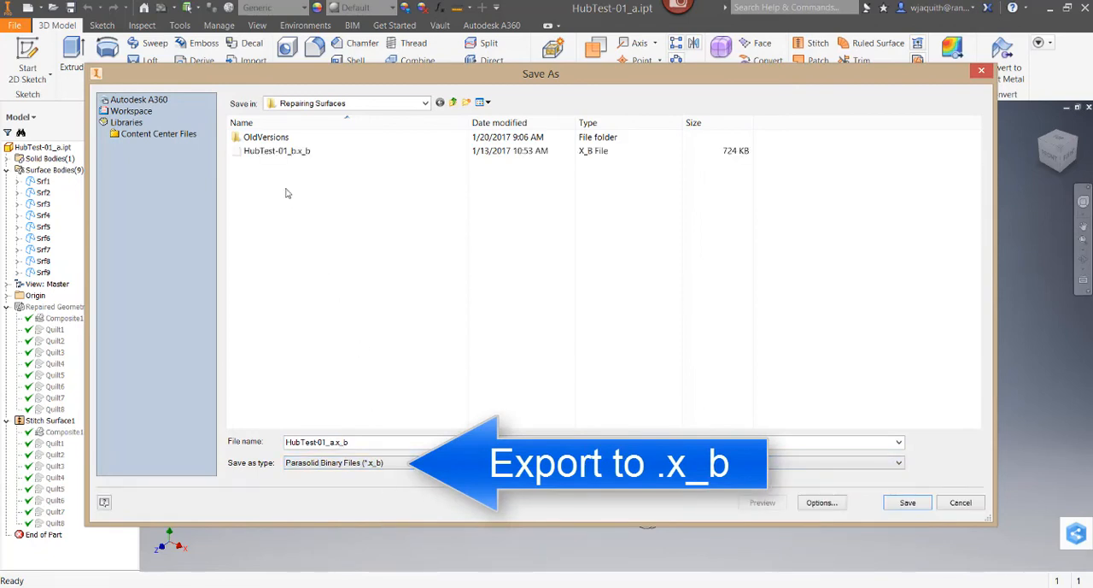
pyautogui.click(279, 152)
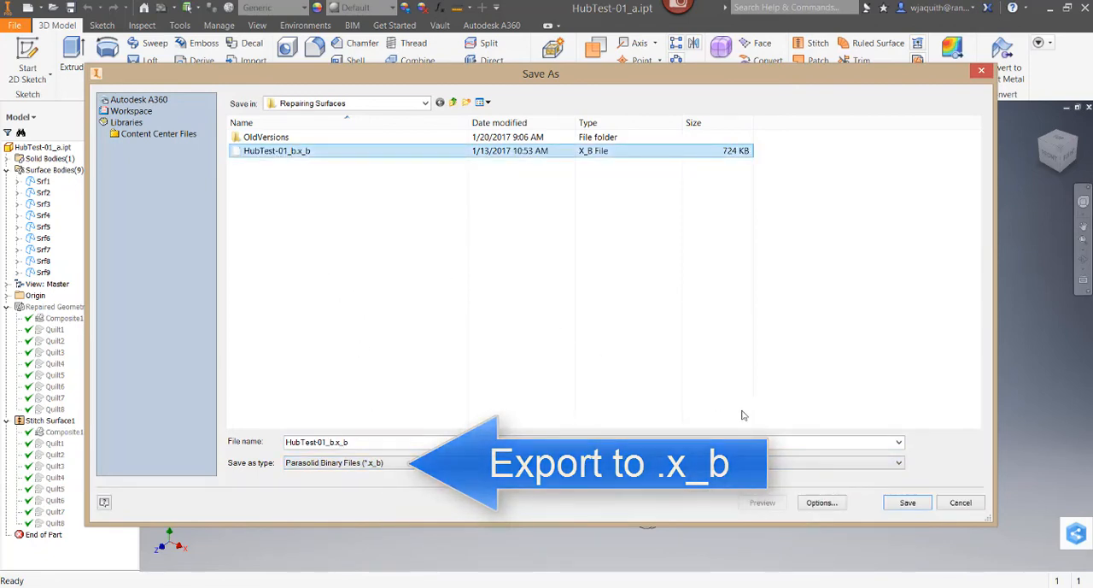
pyautogui.click(908, 508)
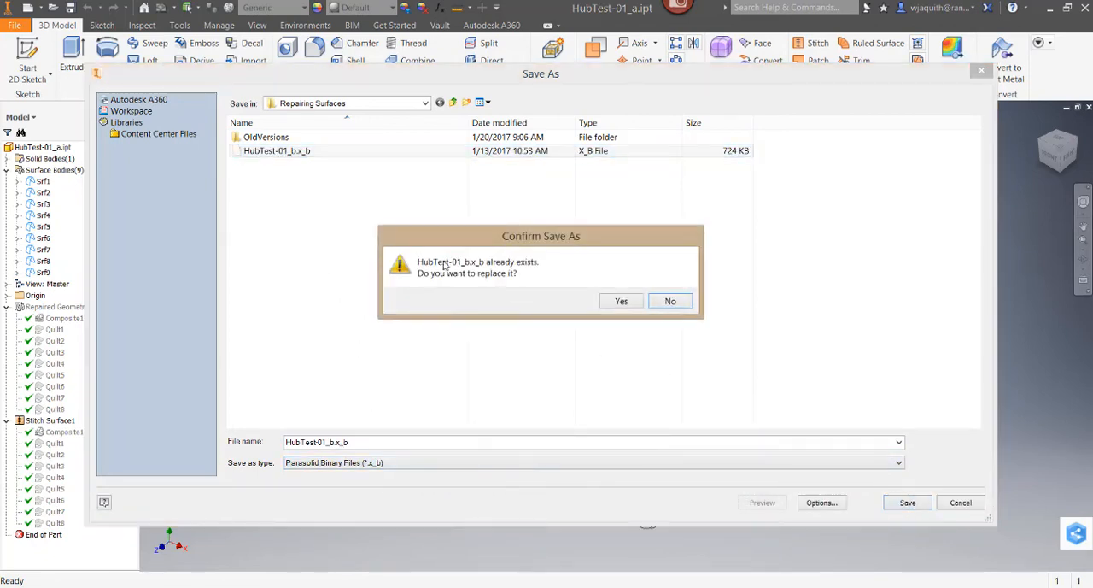
pyautogui.click(621, 301)
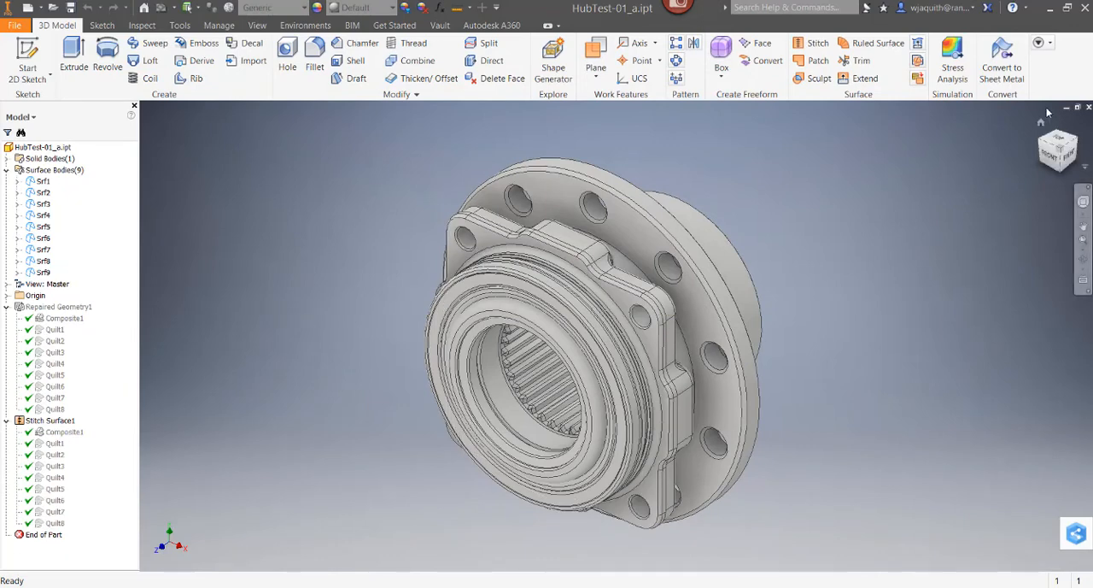
# - Close the hub part and open HubTest-01_b.x_b, filtering the file list to Parasolid Binary
pyautogui.click(1089, 106)
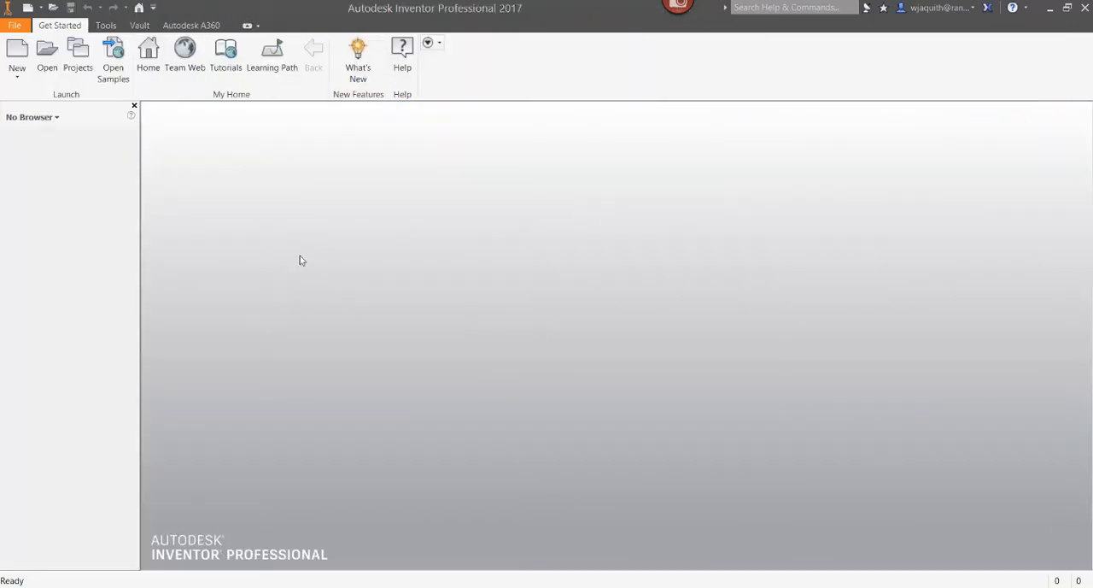
pyautogui.click(47, 58)
pyautogui.click(432, 431)
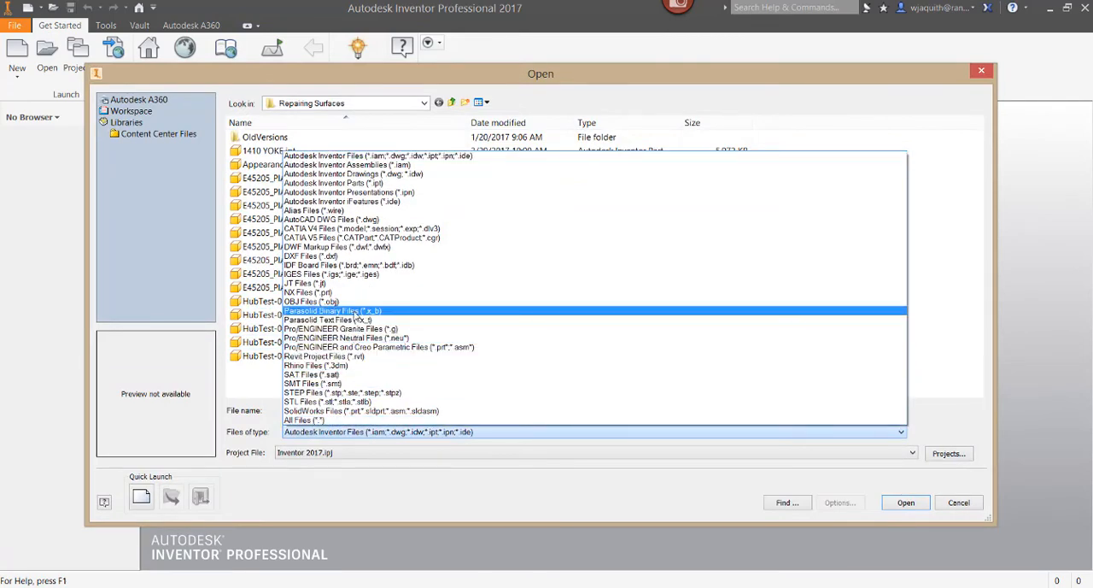
pyautogui.click(357, 311)
pyautogui.click(279, 151)
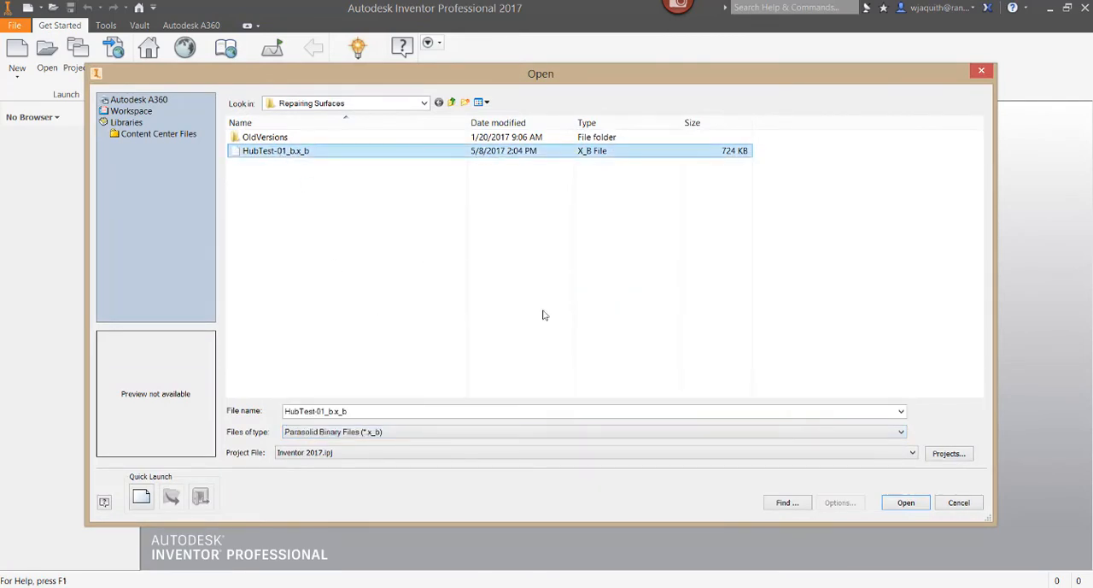
pyautogui.click(906, 502)
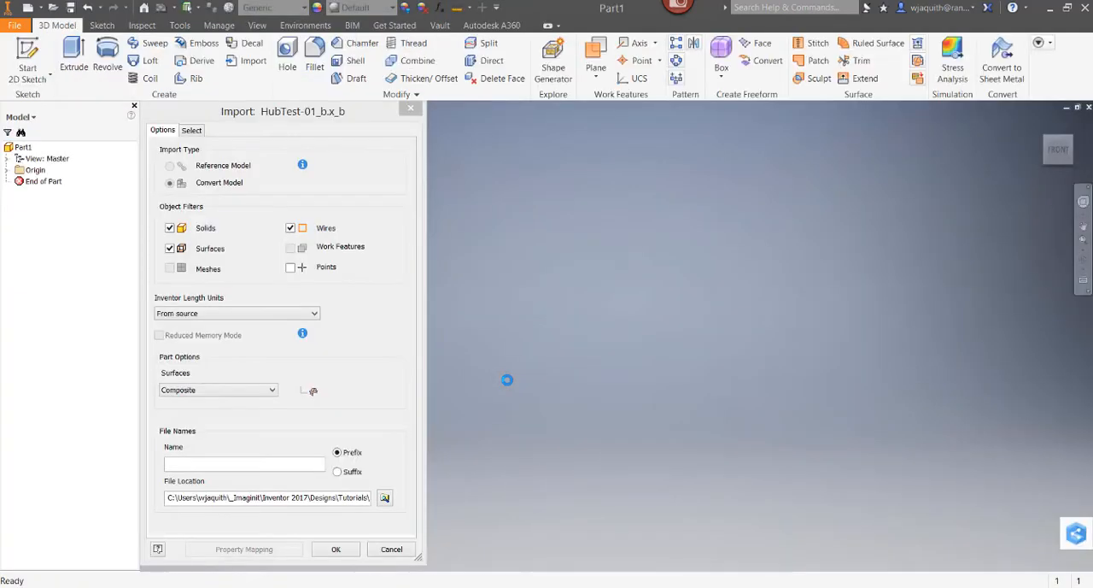
# - Import with Surfaces and Wires unchecked so only the solid comes in as a single body
pyautogui.click(170, 248)
pyautogui.click(290, 228)
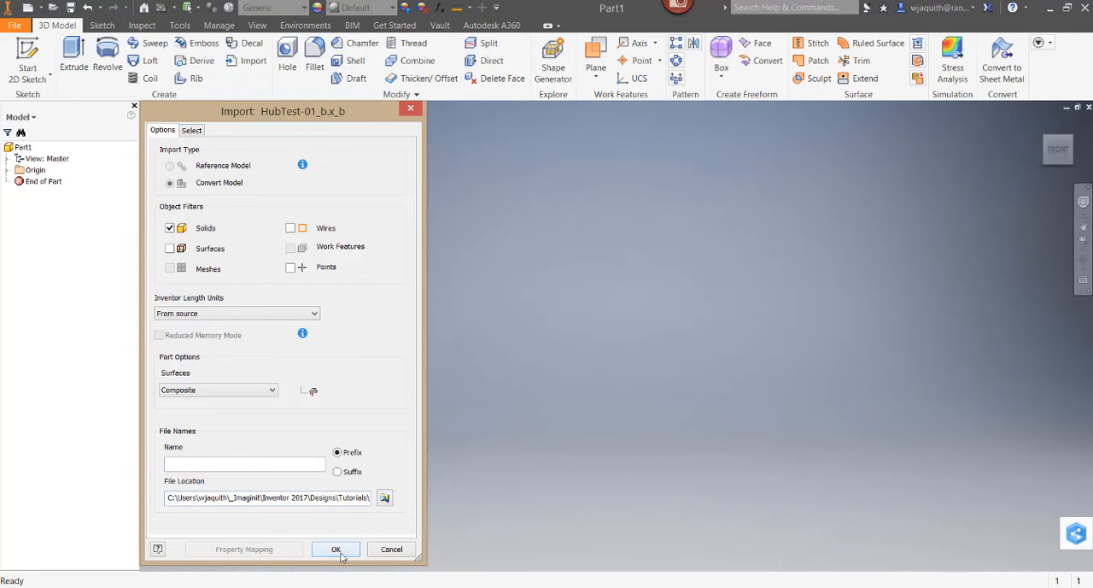
pyautogui.click(336, 550)
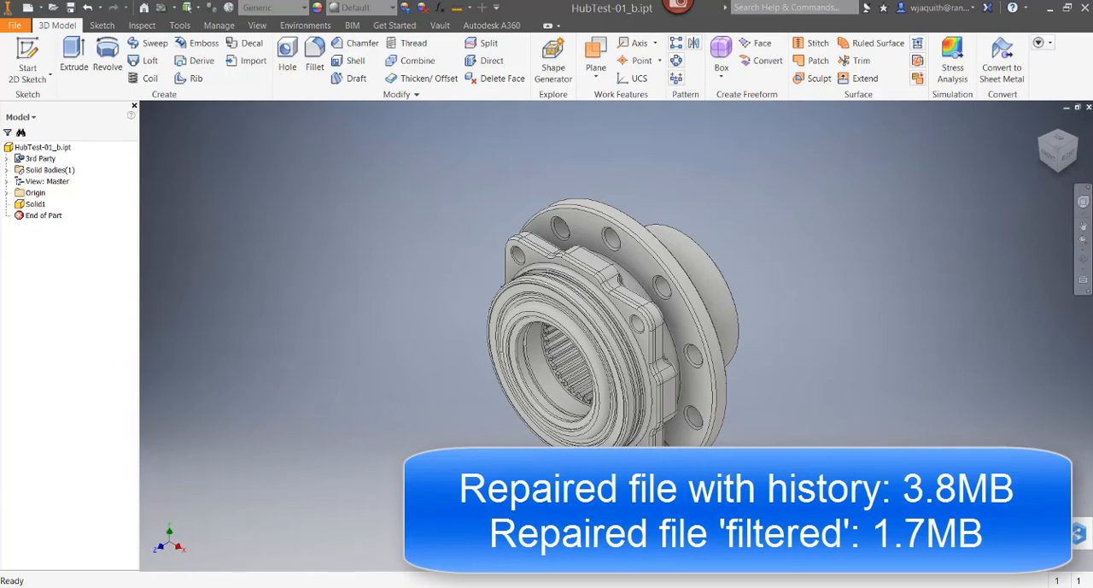
# - Show HubTest-01_b.ipt's iProperties from the browser, revealing its roughly 1,624 KB size
pyautogui.rightClick(39, 147)
pyautogui.click(63, 294)
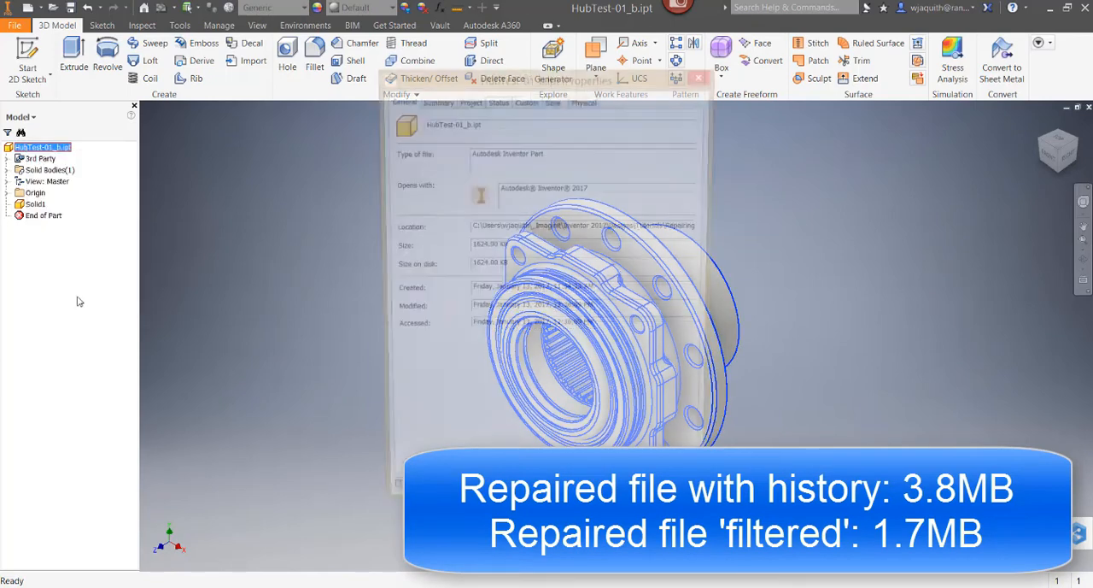